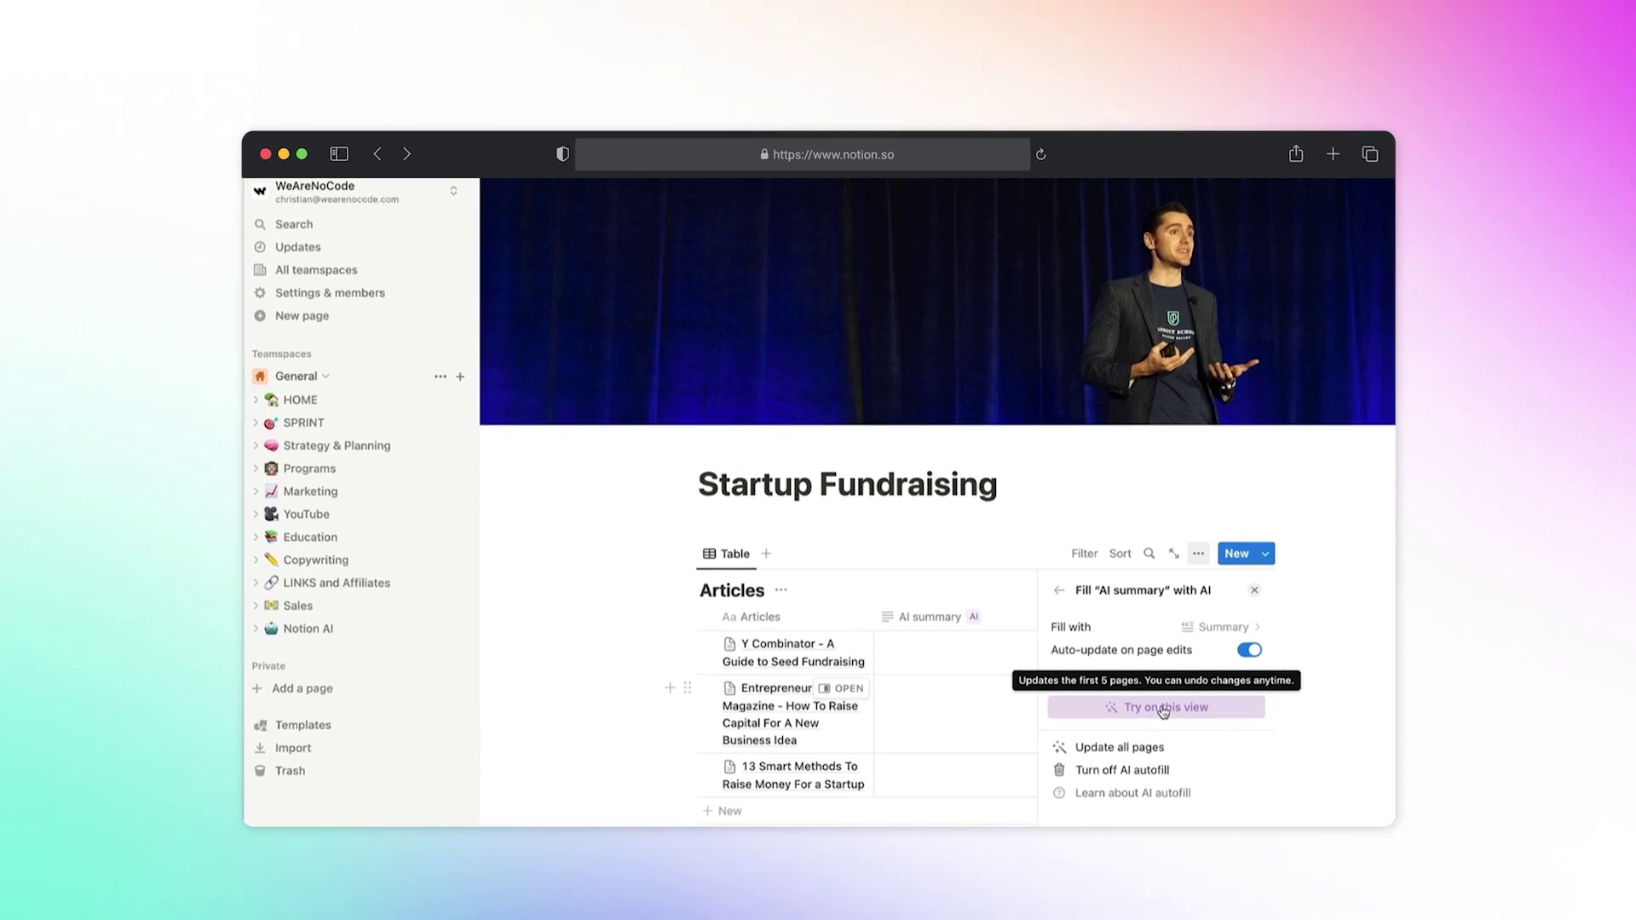
Fill the AI summary column of the Articles table with AI for the current view and close the autofill settings
click(1168, 688)
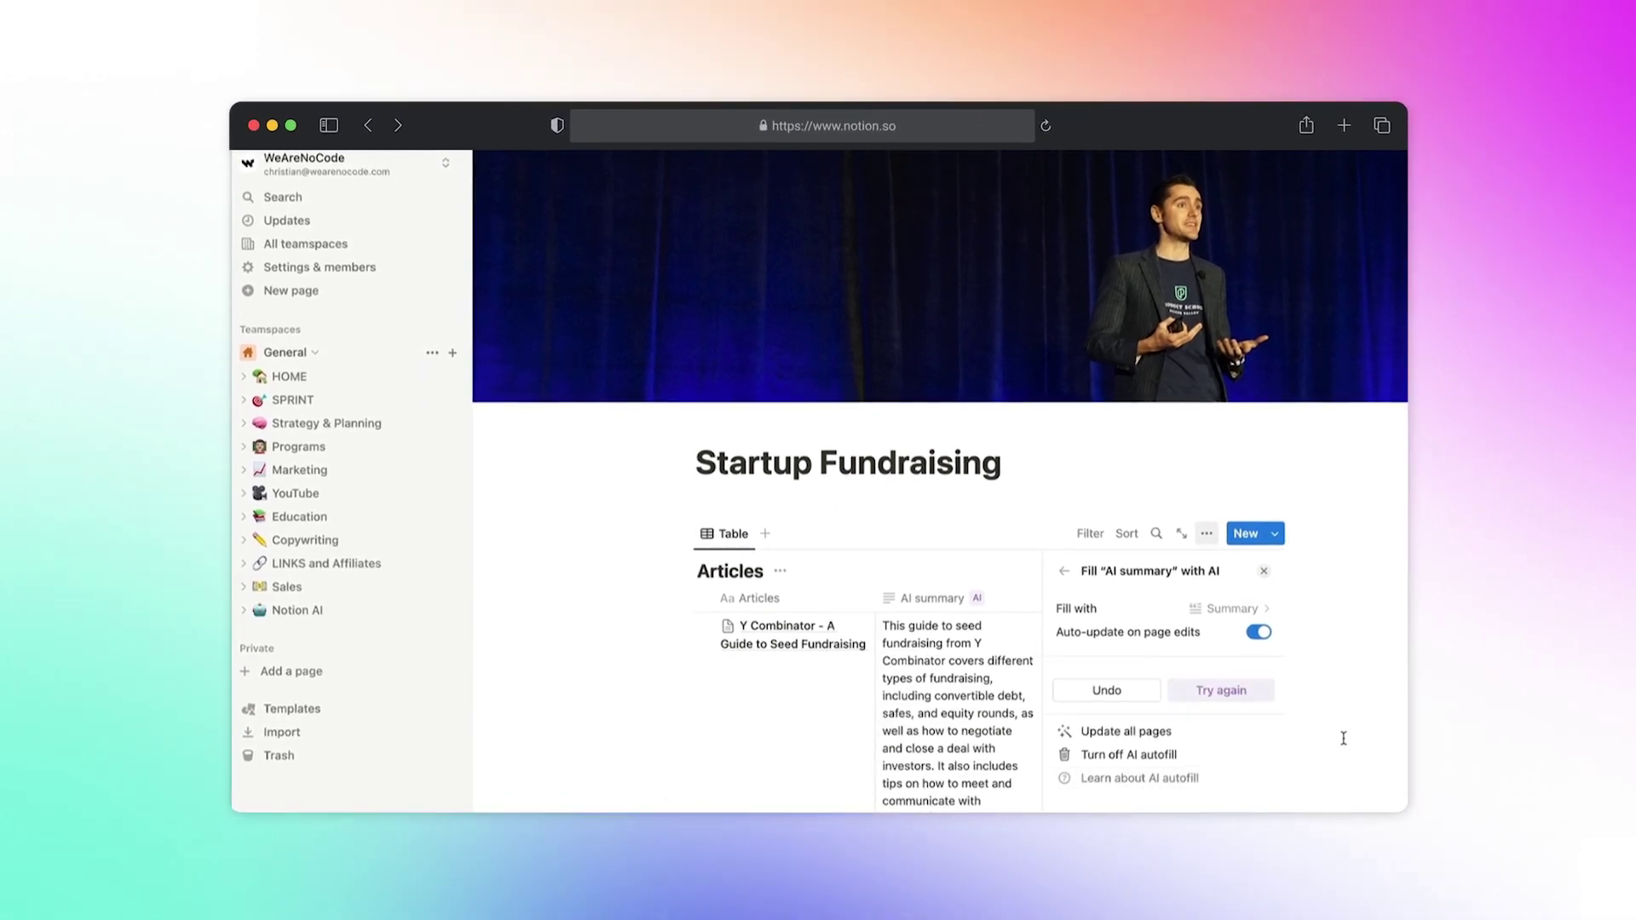
click(1267, 572)
scroll(1244, 512, down, 2)
click(938, 496)
click(972, 558)
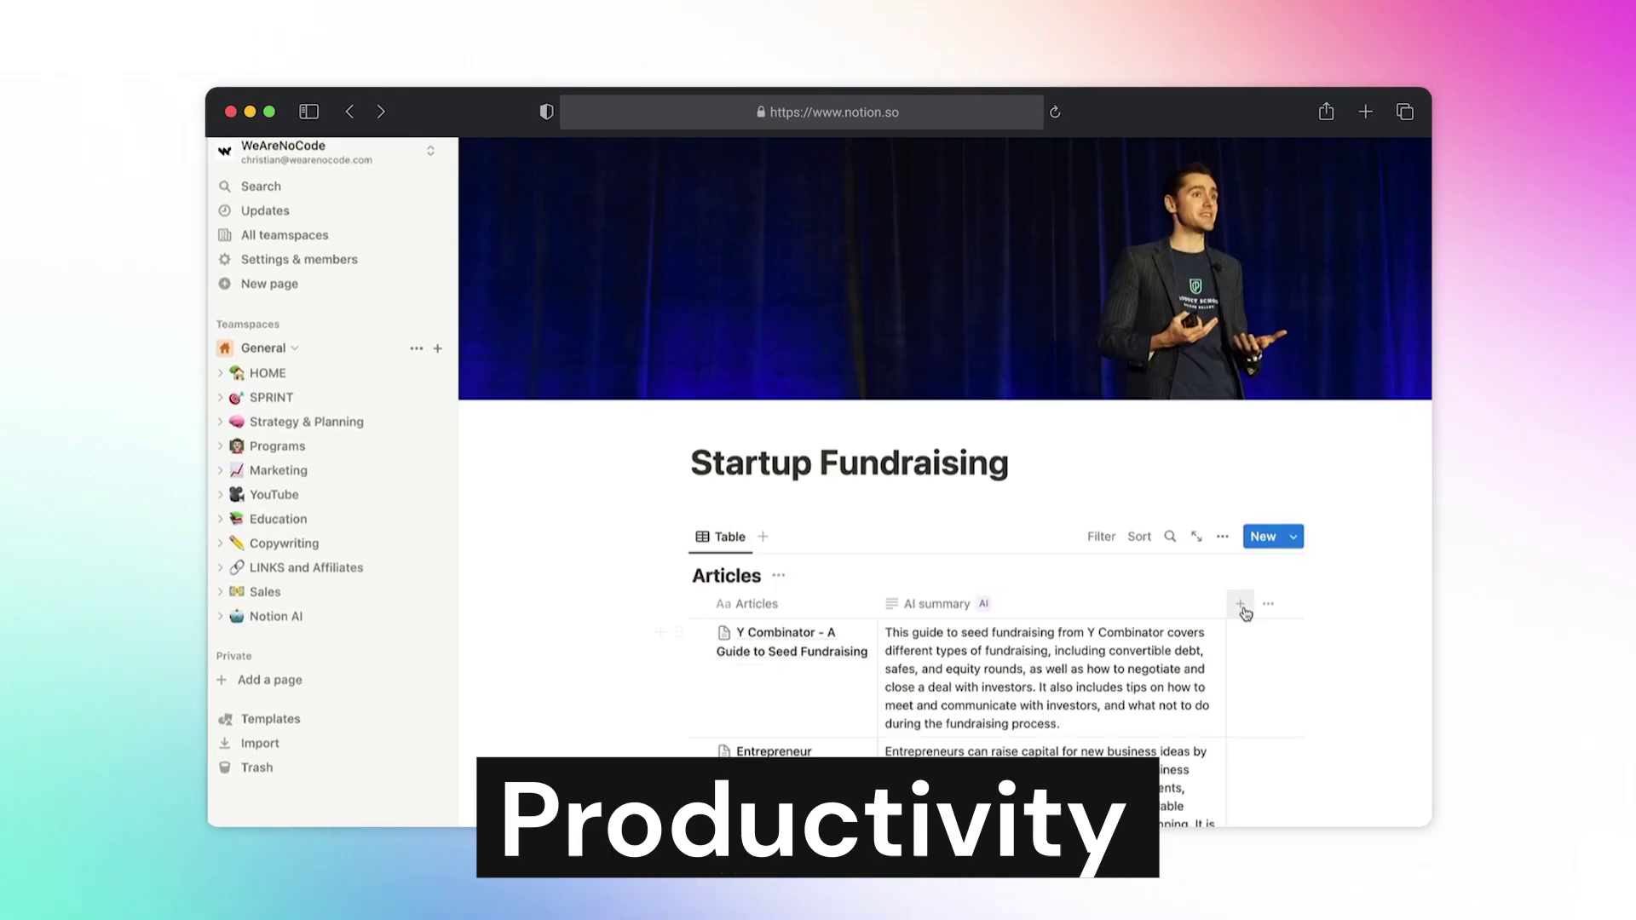
Add an AI key info property to the Articles table and set the key info to extract to "actionable steps"
click(1239, 601)
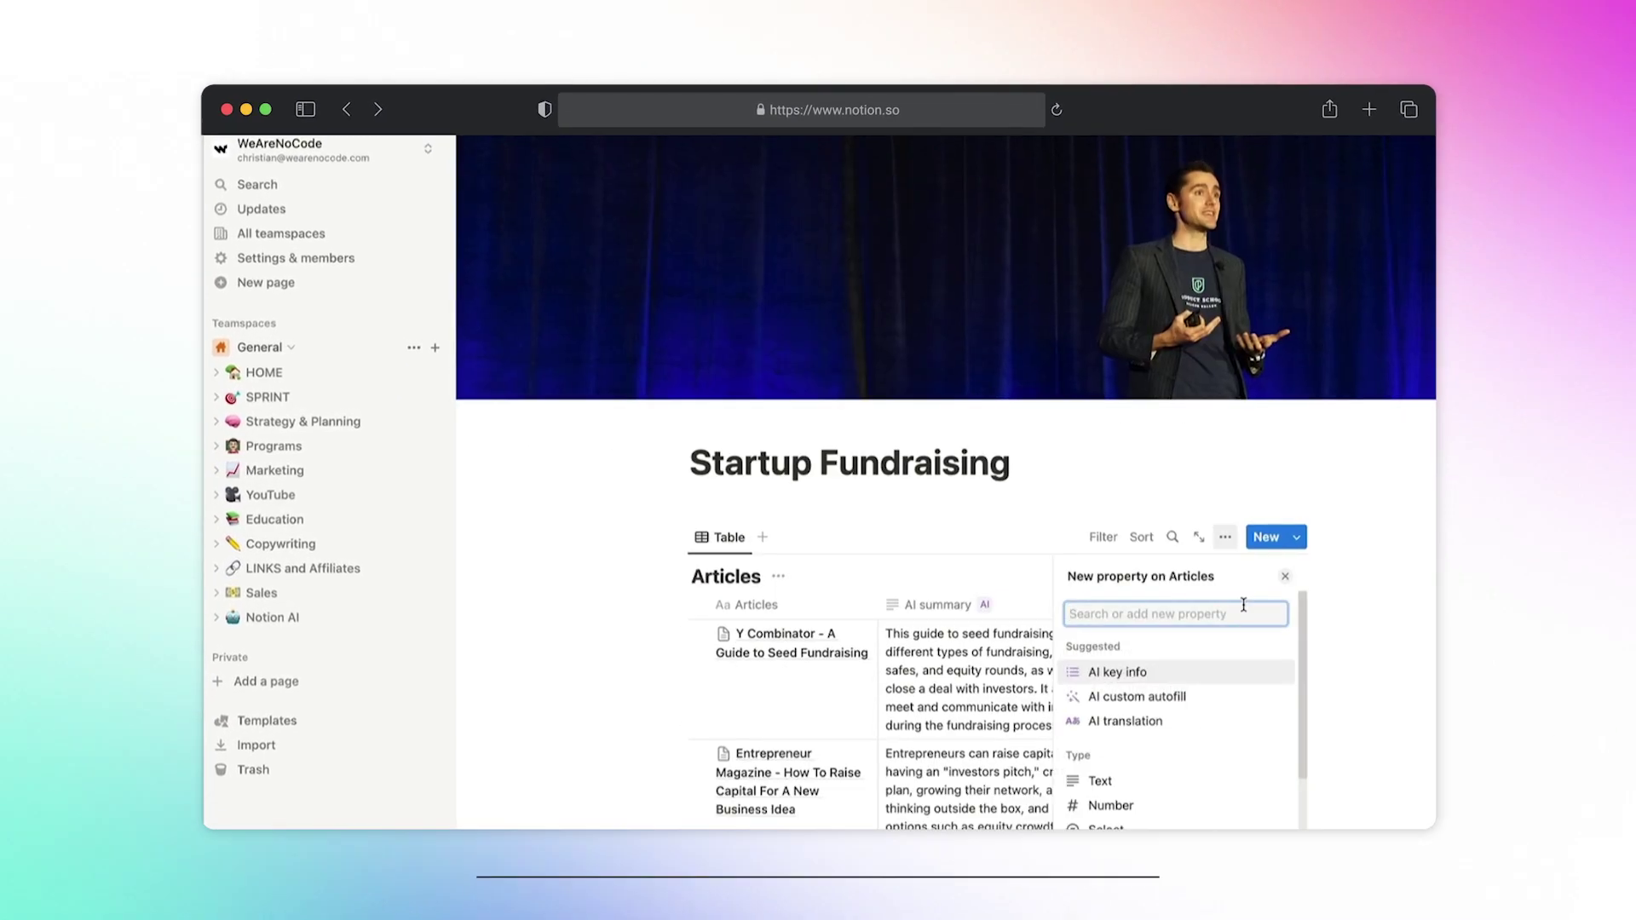
click(1179, 675)
click(1184, 724)
text(actionab)
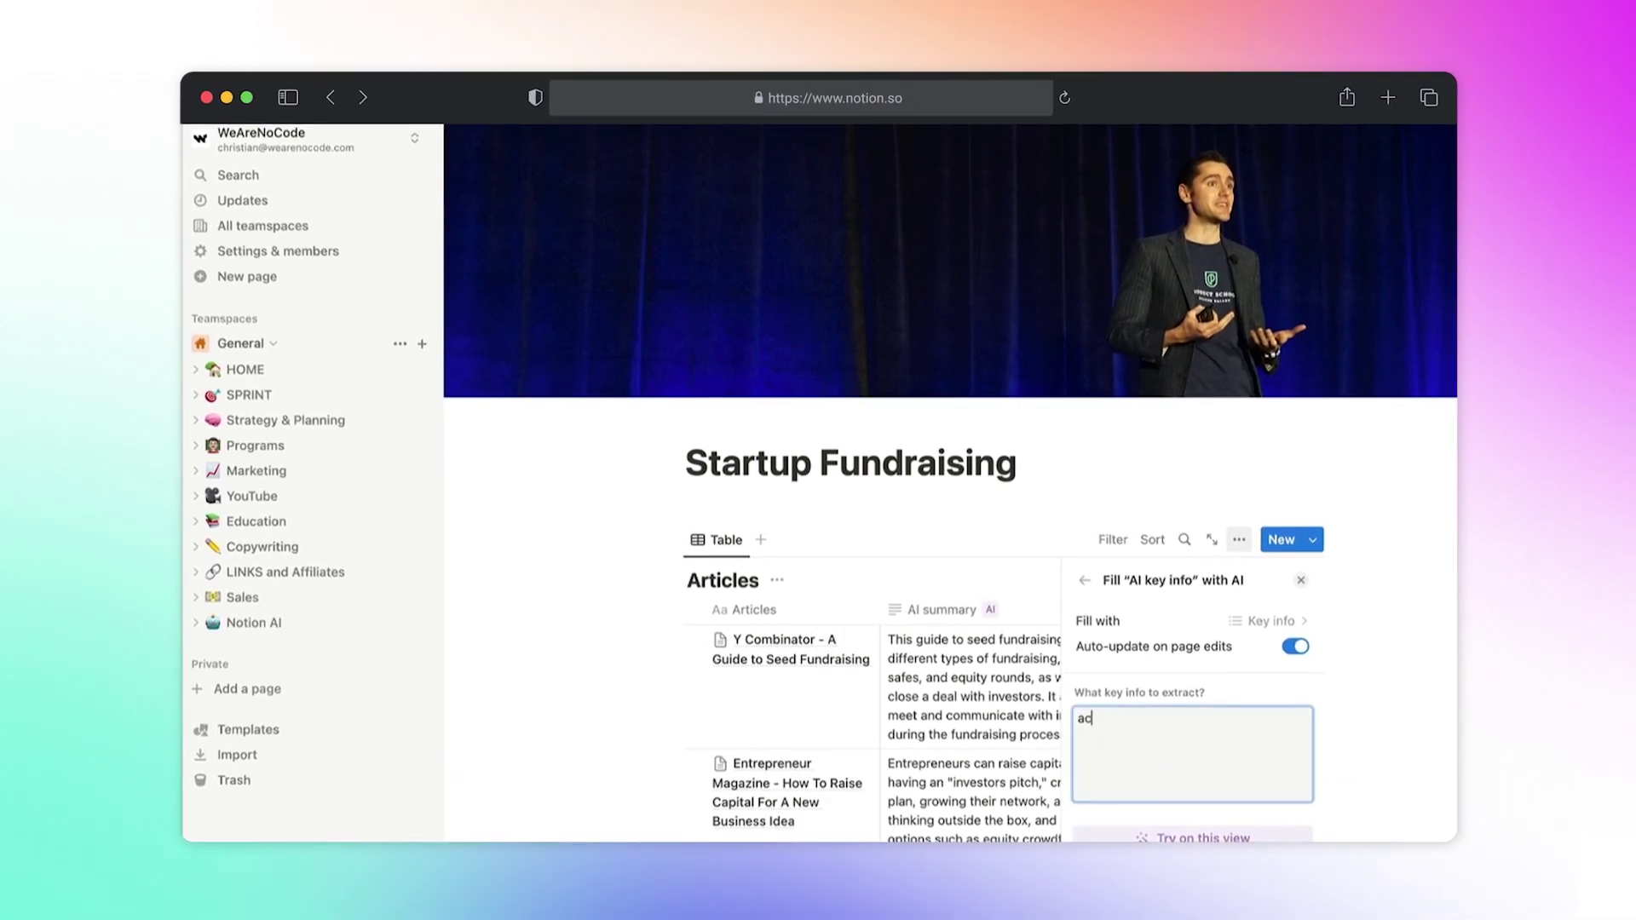
text(le steps)
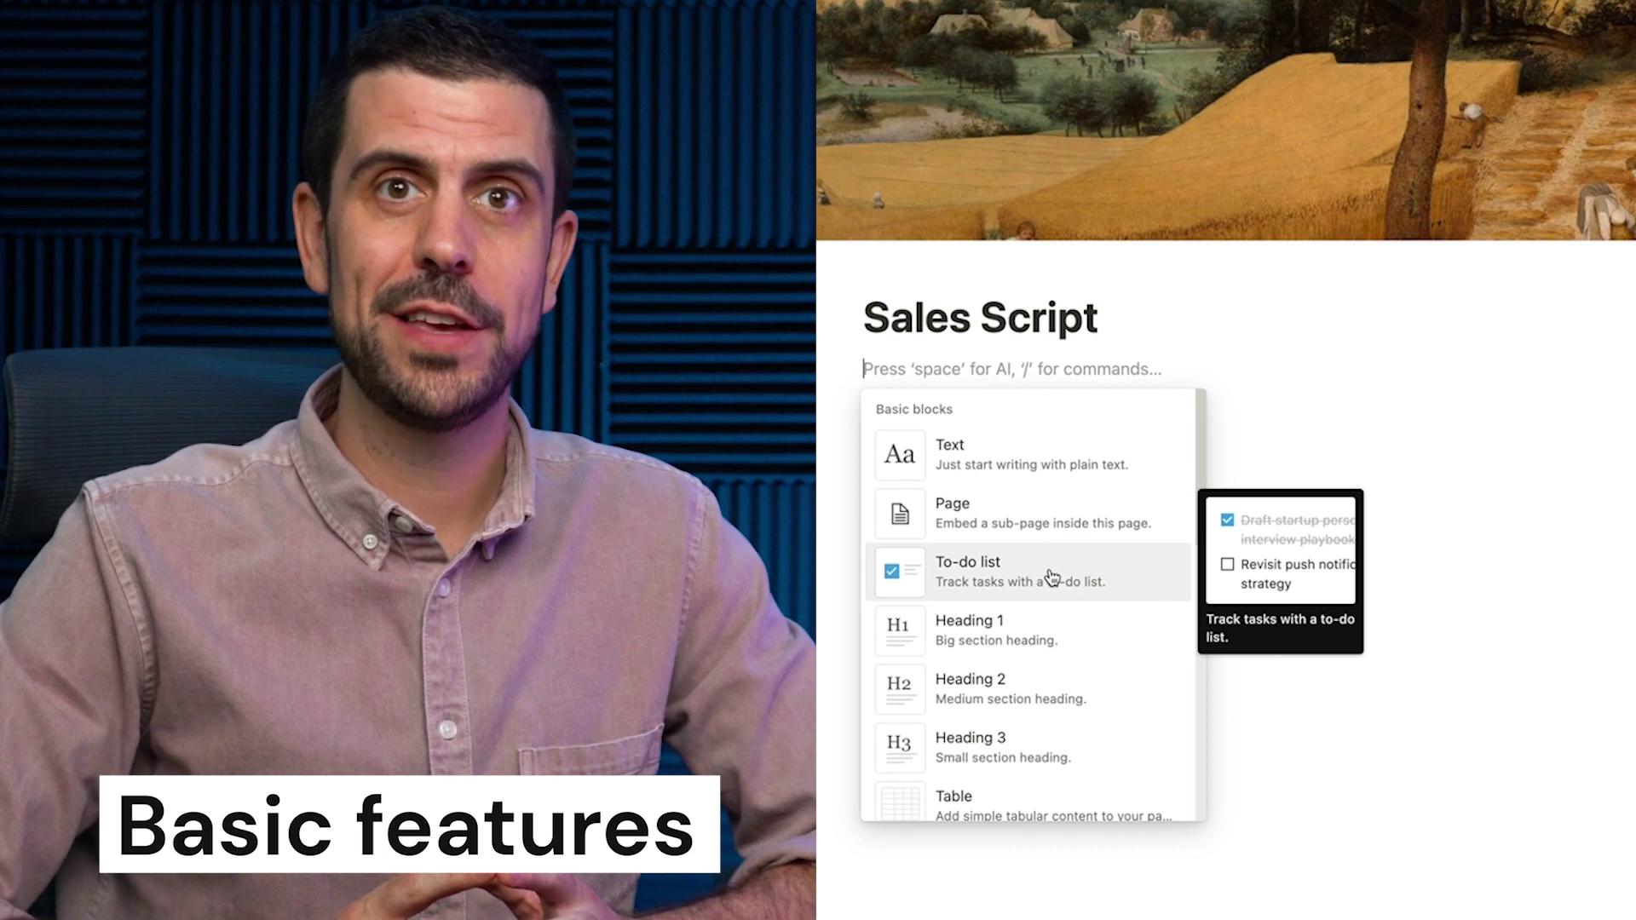
scroll(1050, 562, down, 5)
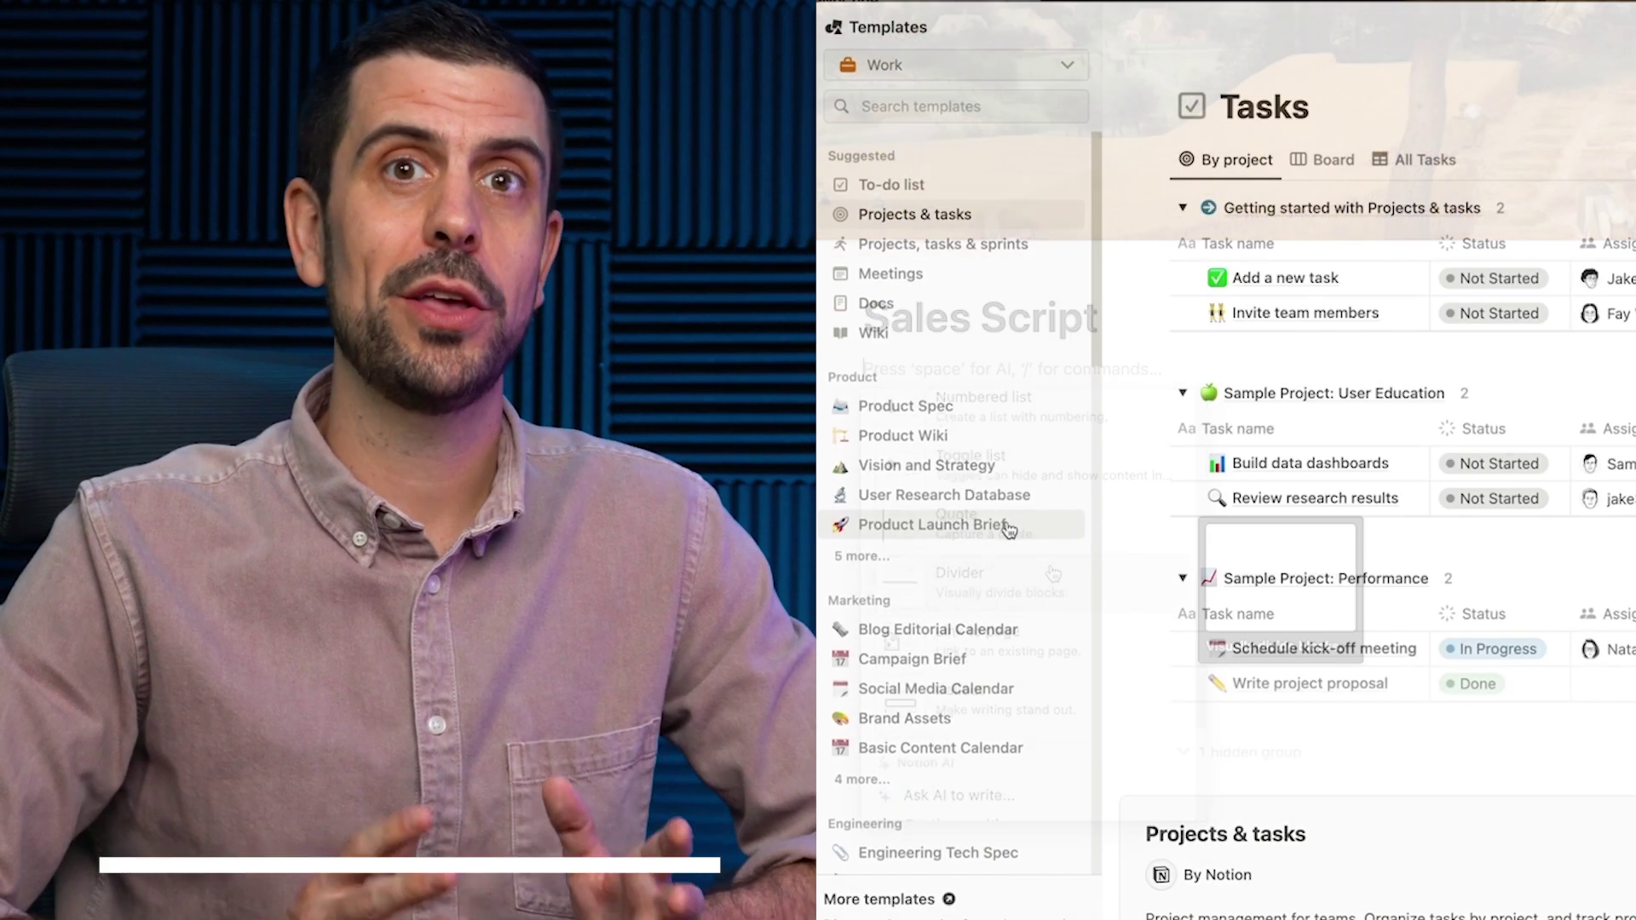
scroll(1008, 529, down, 2)
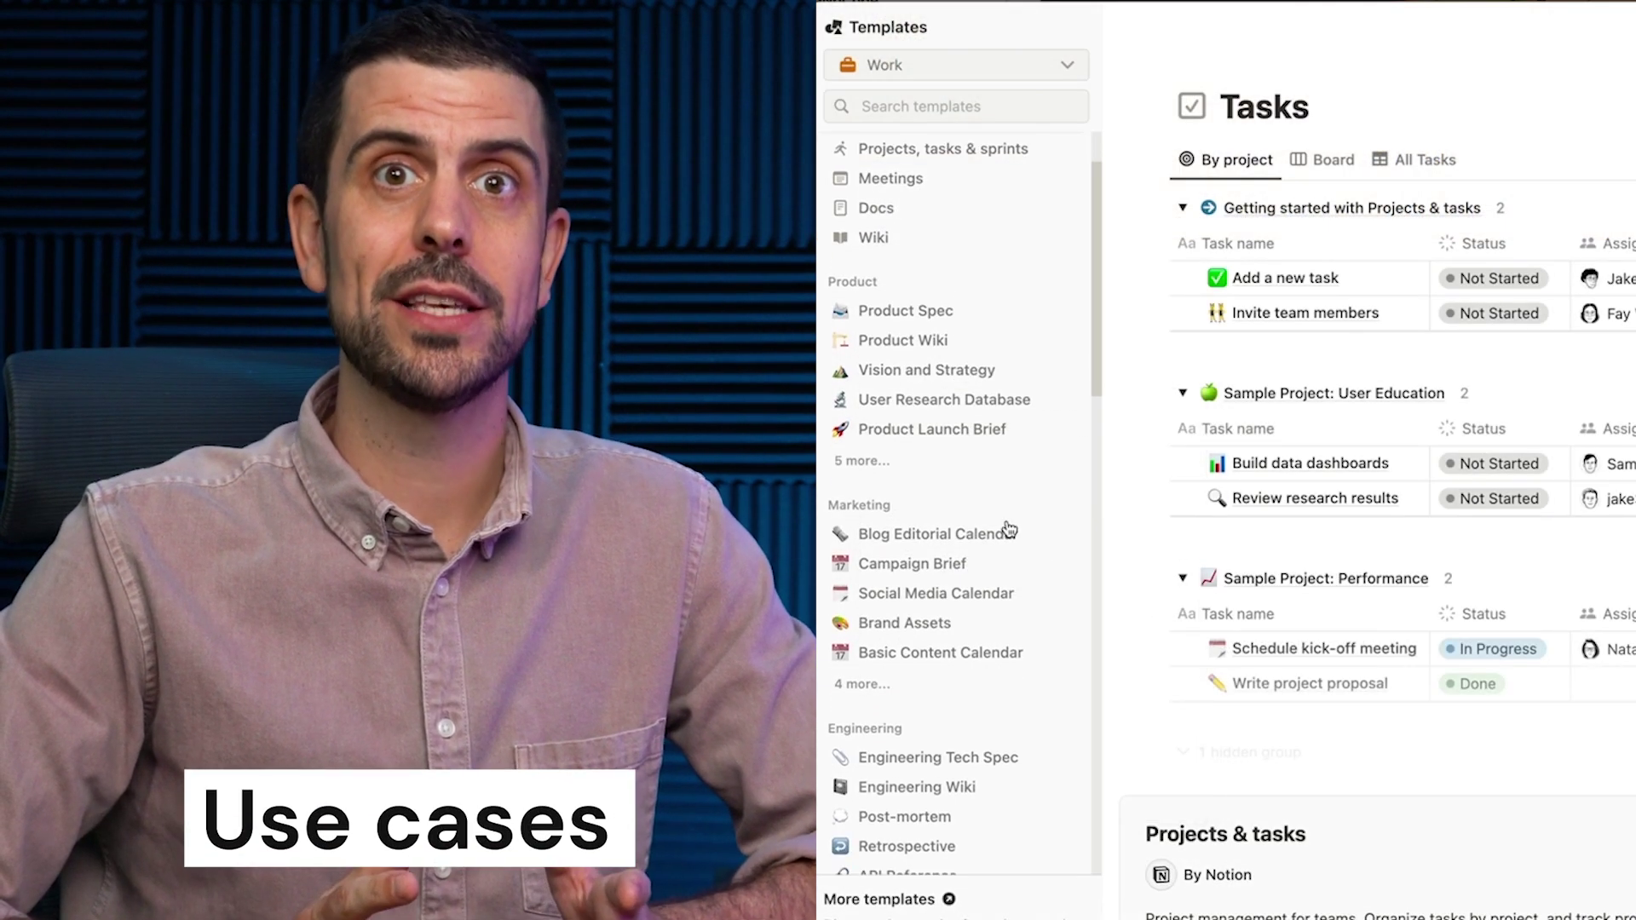
scroll(1010, 529, down, 3)
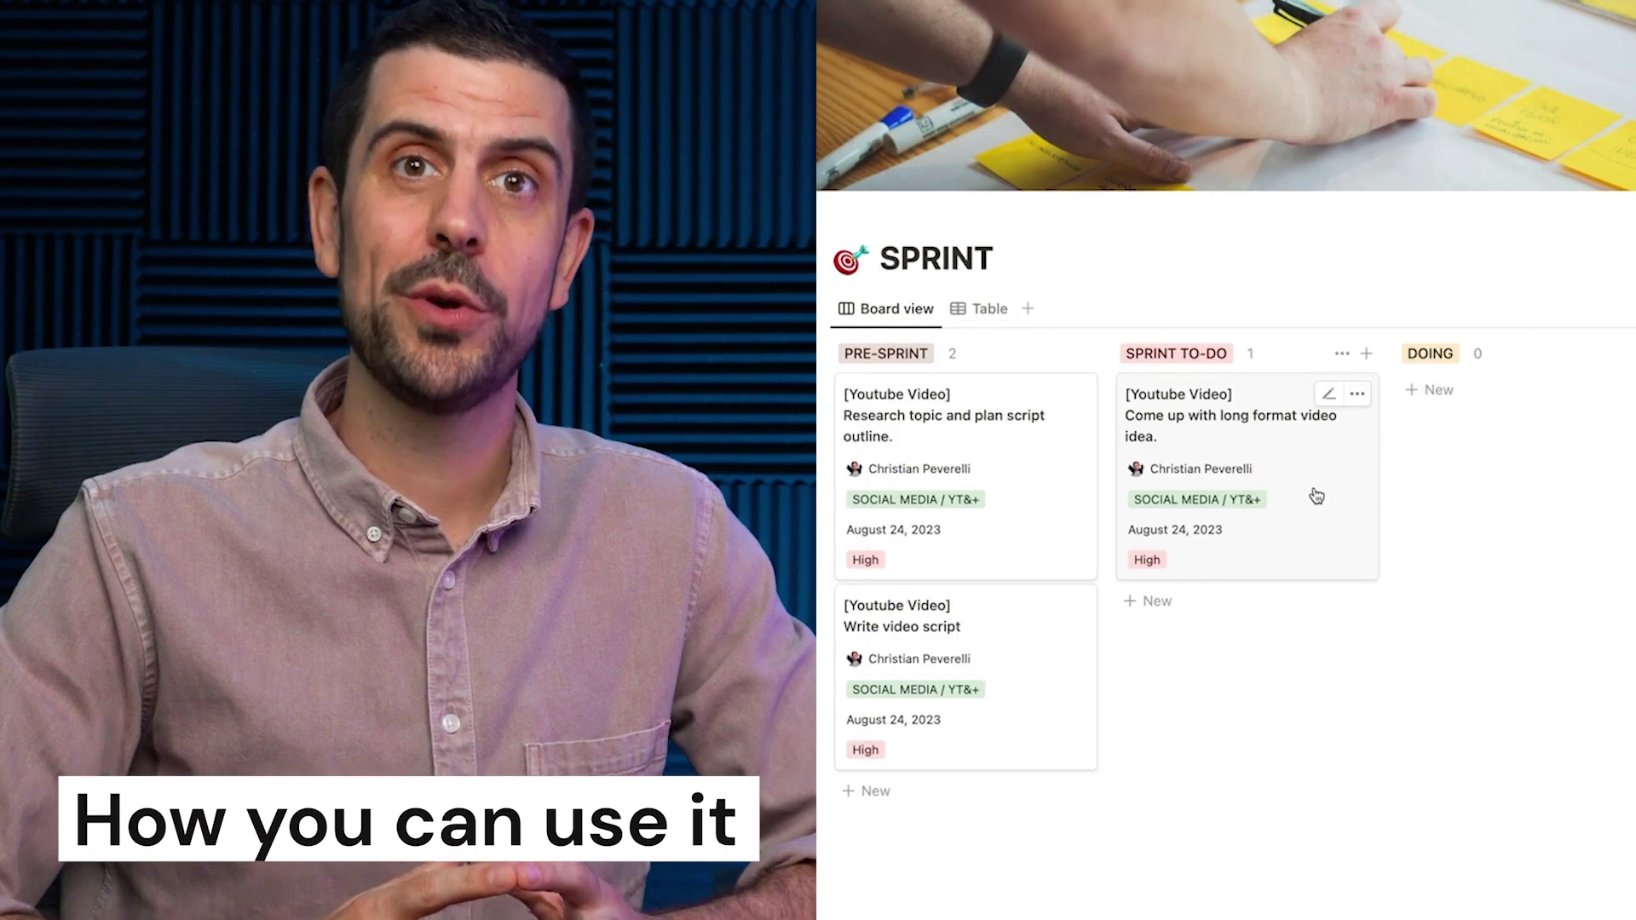
Move the "Come up with long format video idea." card from SPRINT TO-DO to DOING on the SPRINT board
drag(1317, 496, 1596, 494)
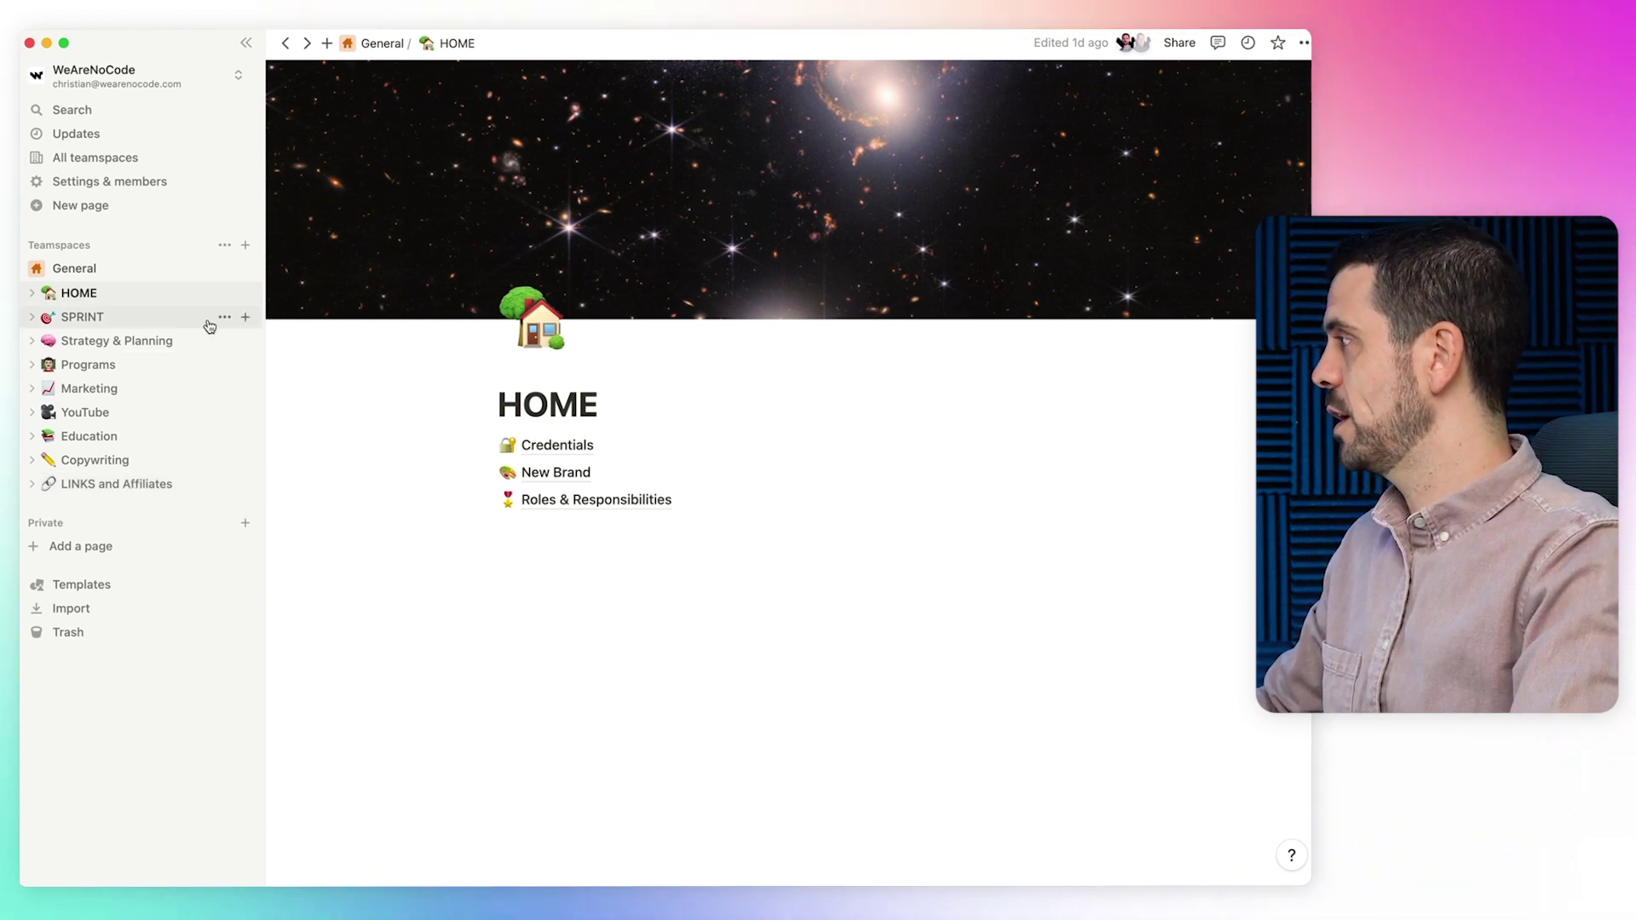
Create a blank page in the General teamspace, give it a cover and title it "Sales"
click(246, 270)
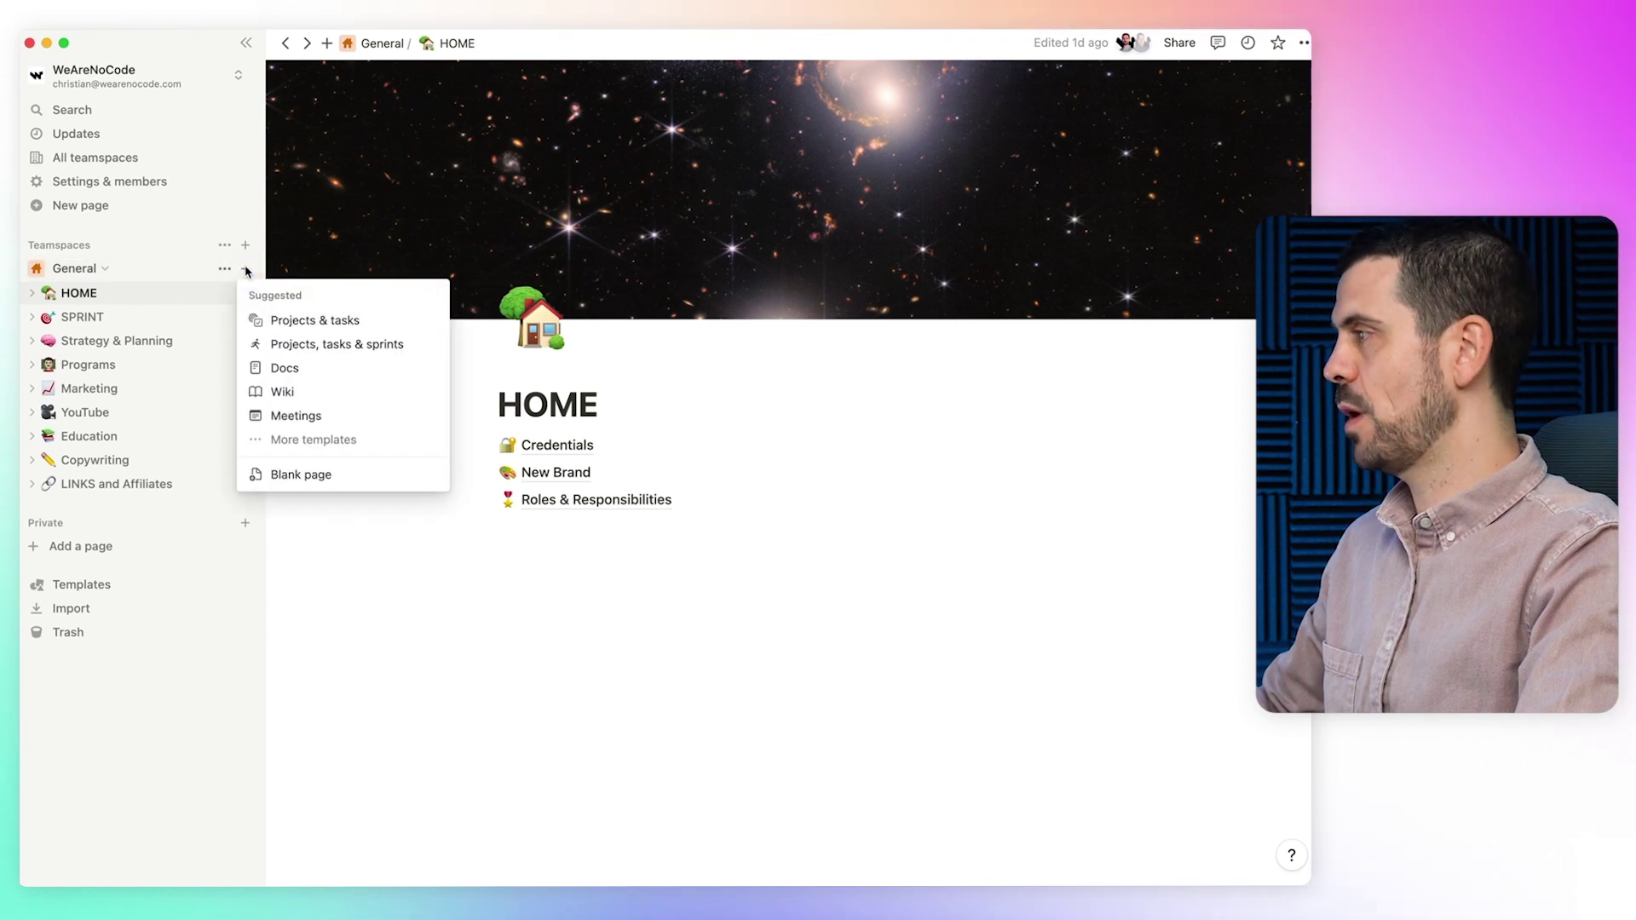
click(289, 477)
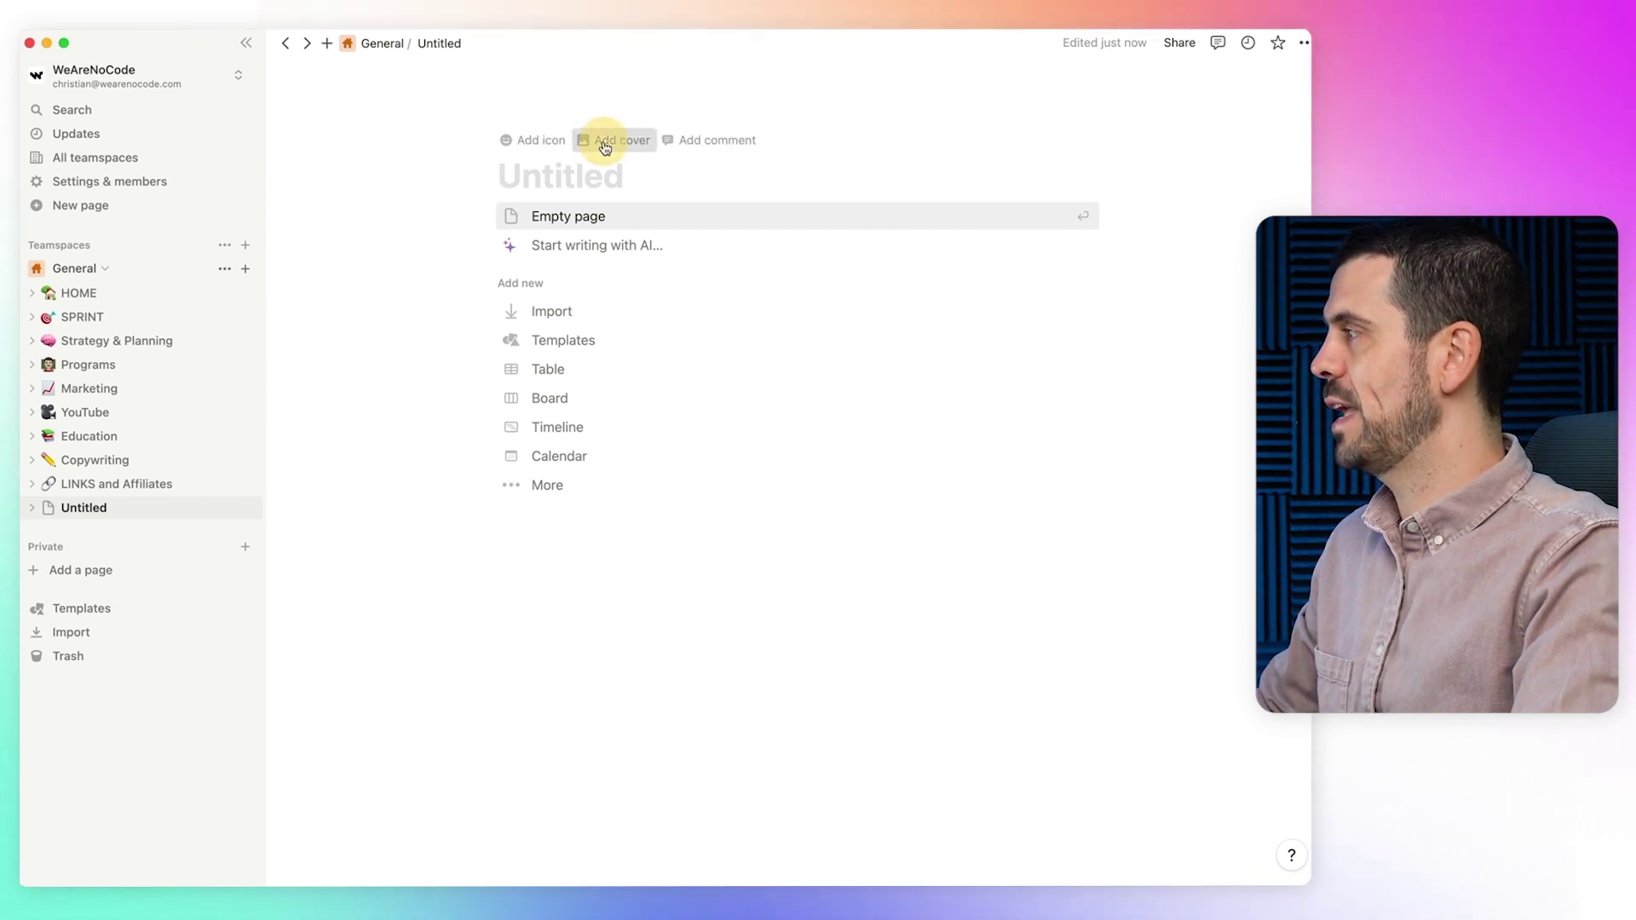
click(606, 145)
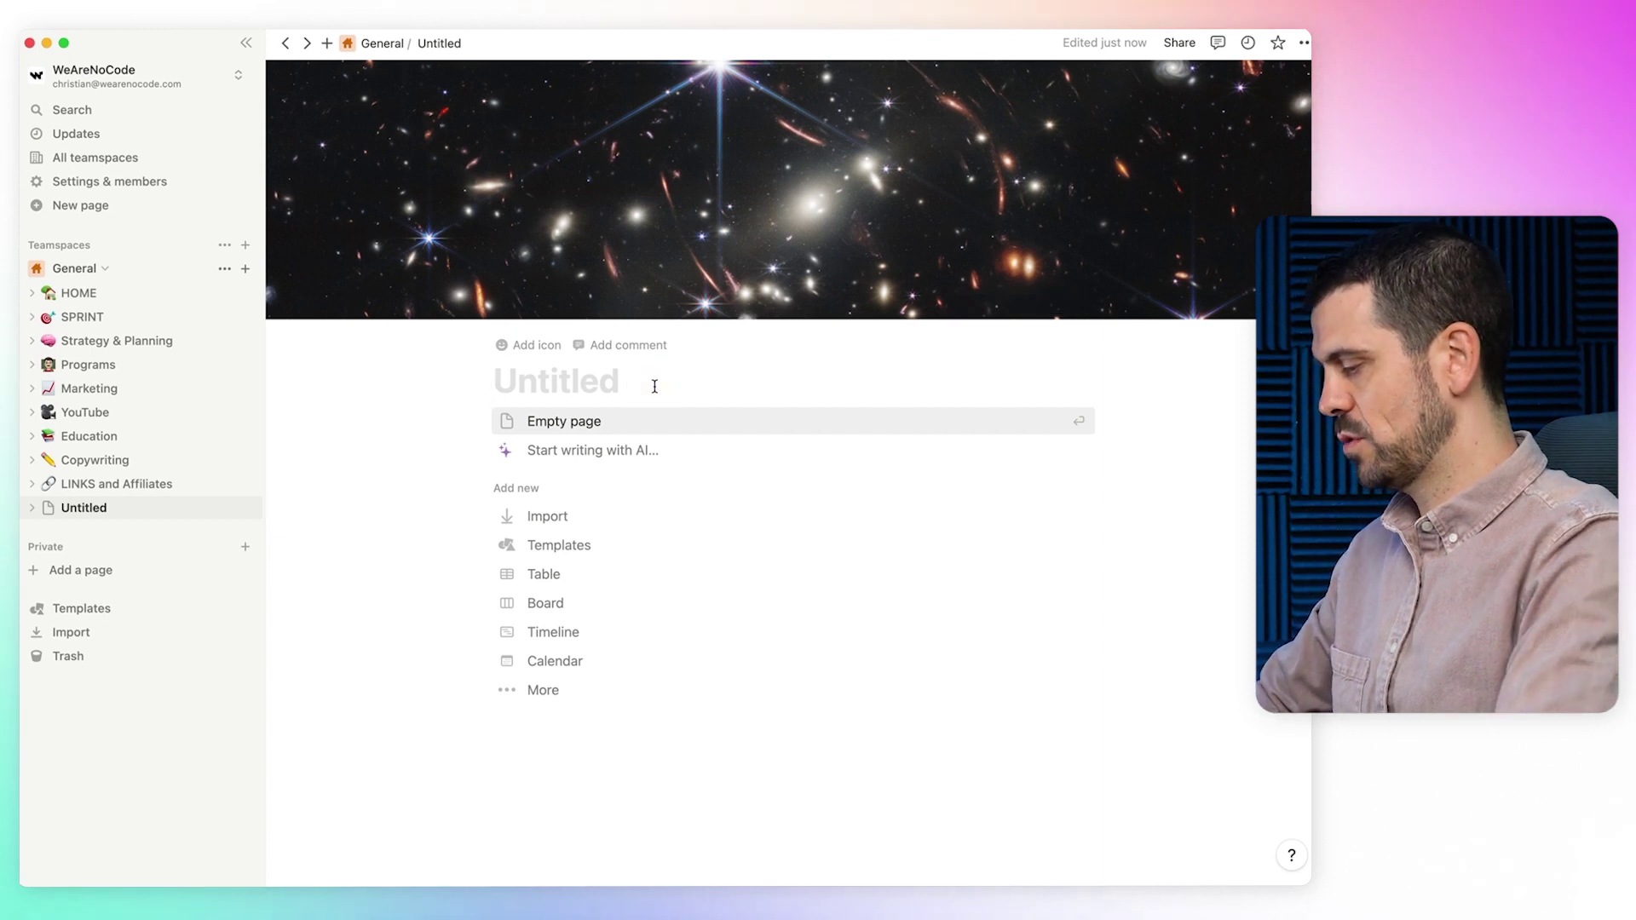
text(Sales)
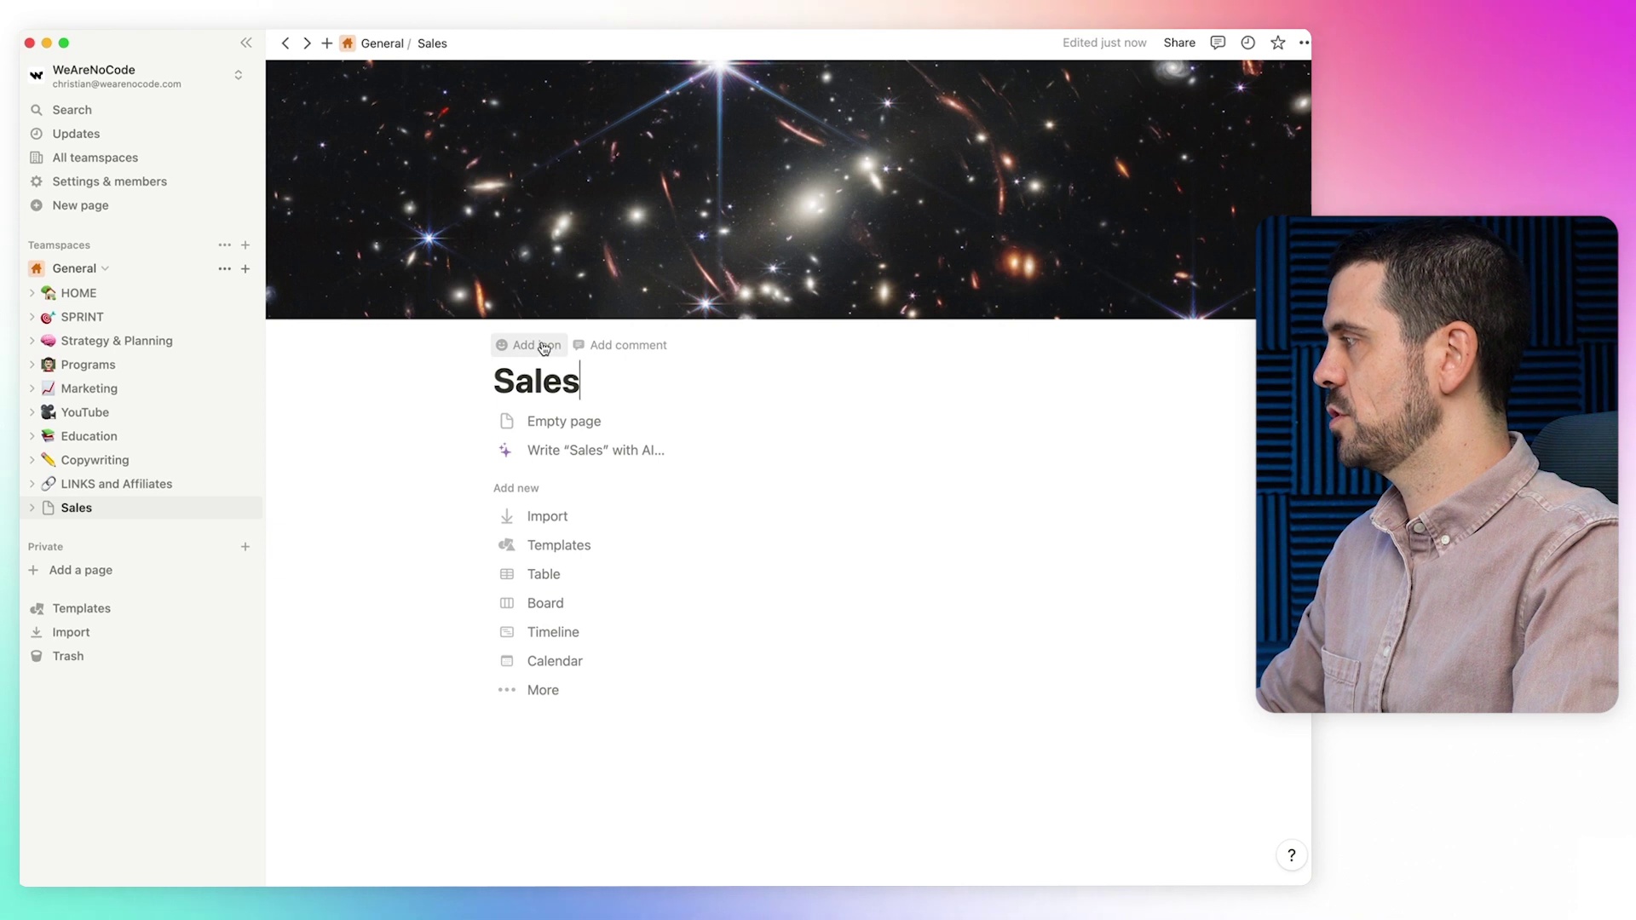
Give the Sales page an icon by searching the emojis for "sales" and choosing the yellow-banded dollar banknote
click(535, 345)
click(538, 345)
text(sales)
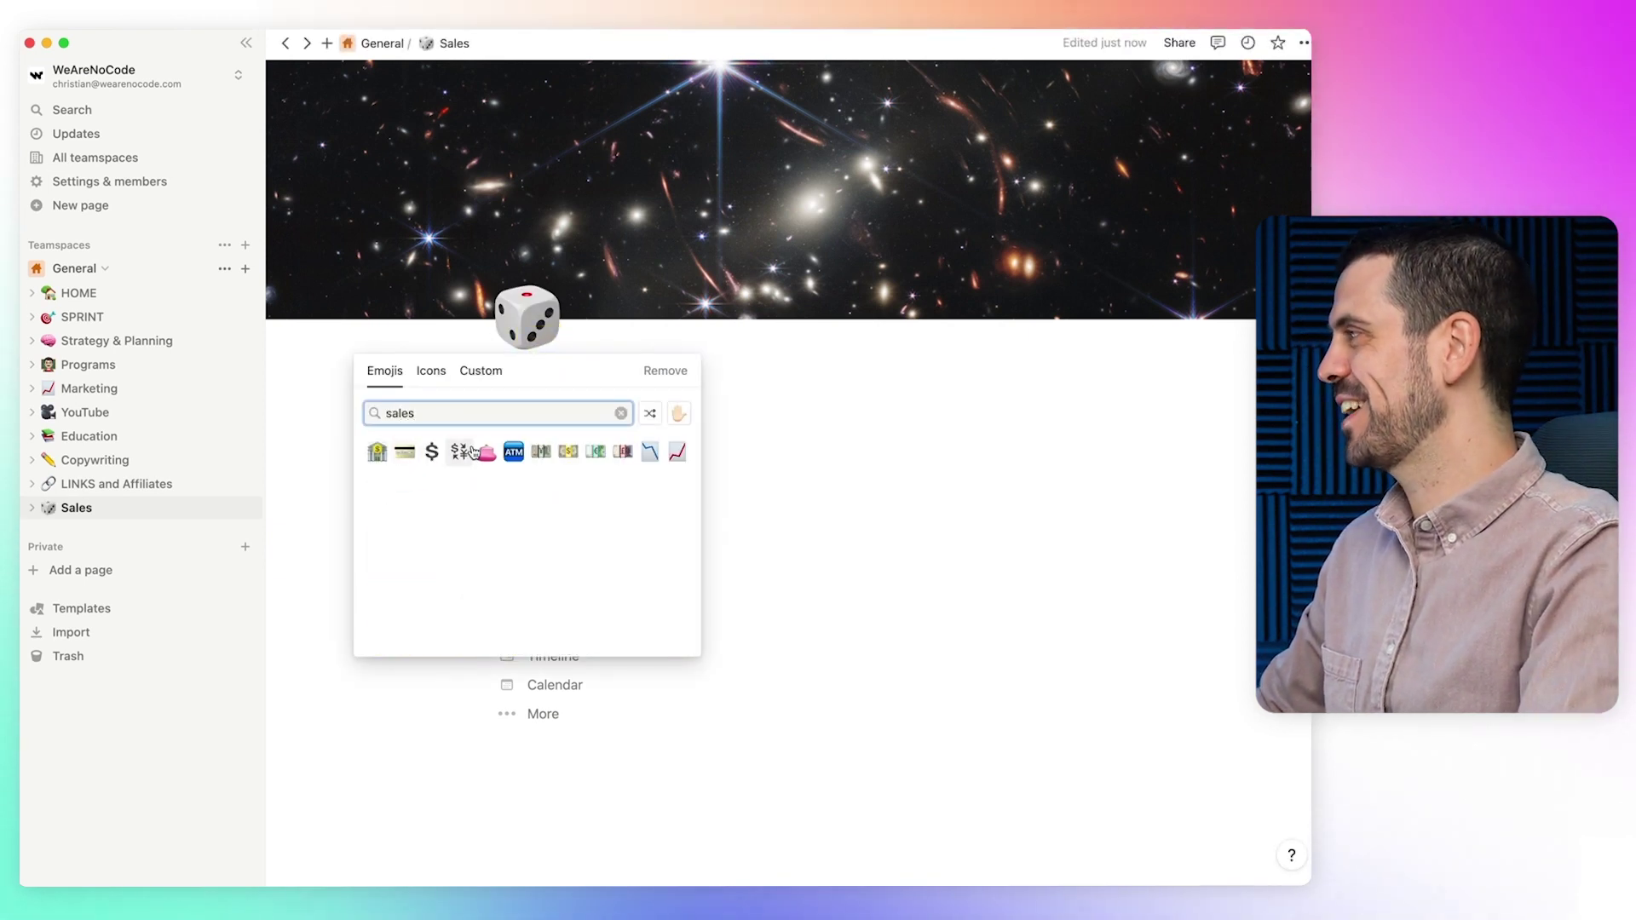
click(568, 453)
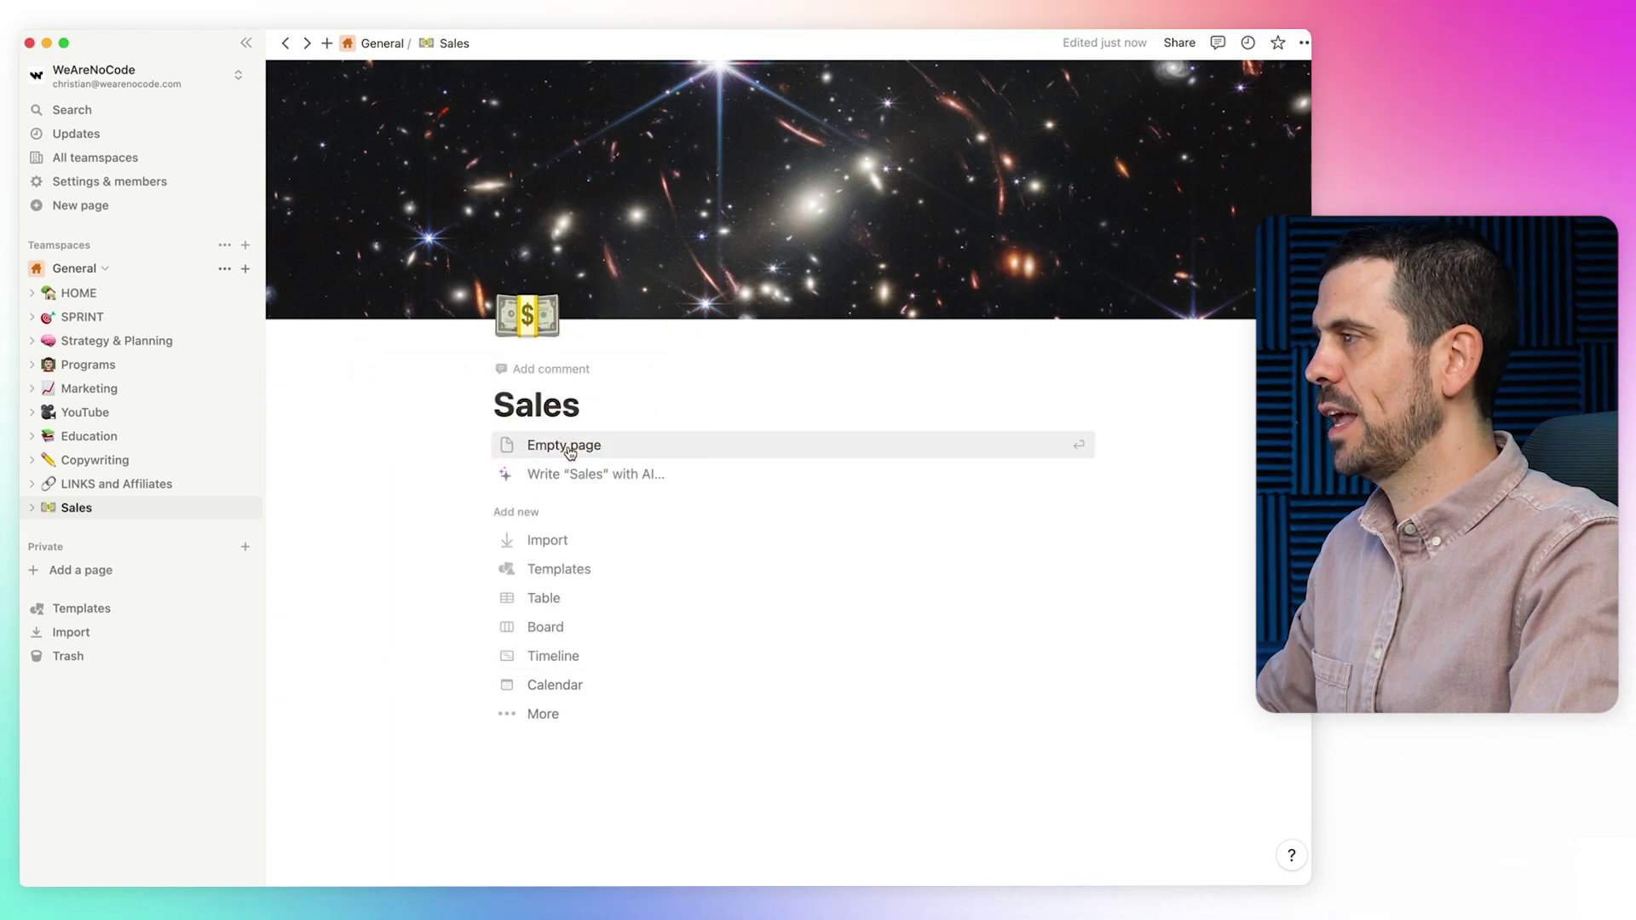
Replace the Sales page cover with an Unsplash photo found under "sales", showing hands writing on paper beside a laptop
click(1142, 298)
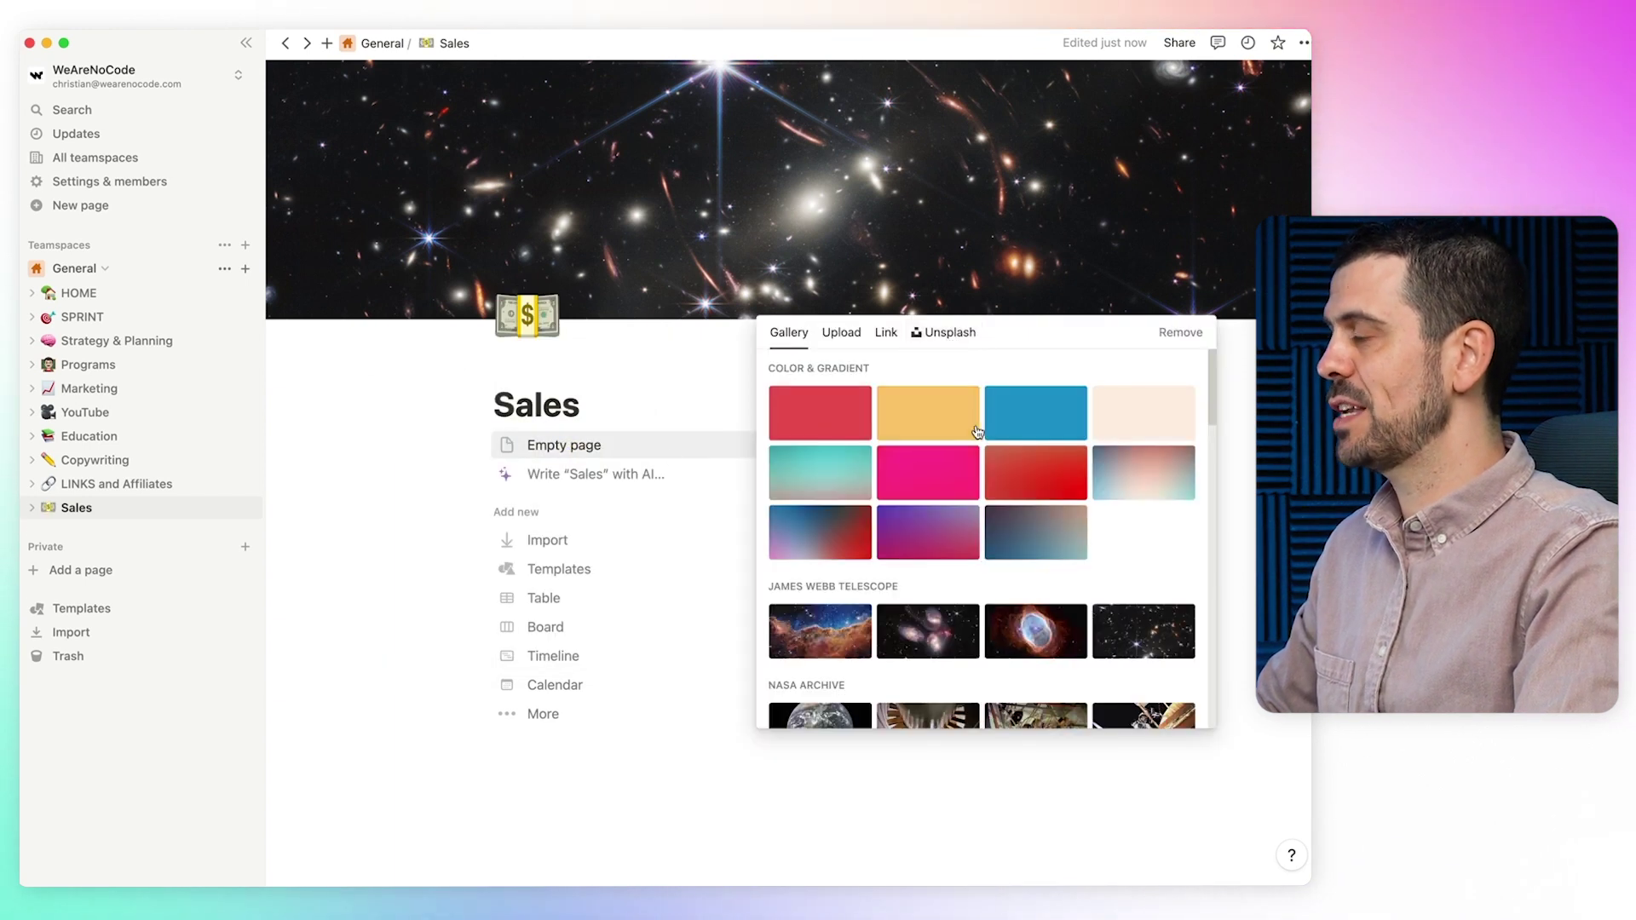
scroll(986, 444, down, 2)
scroll(986, 443, down, 5)
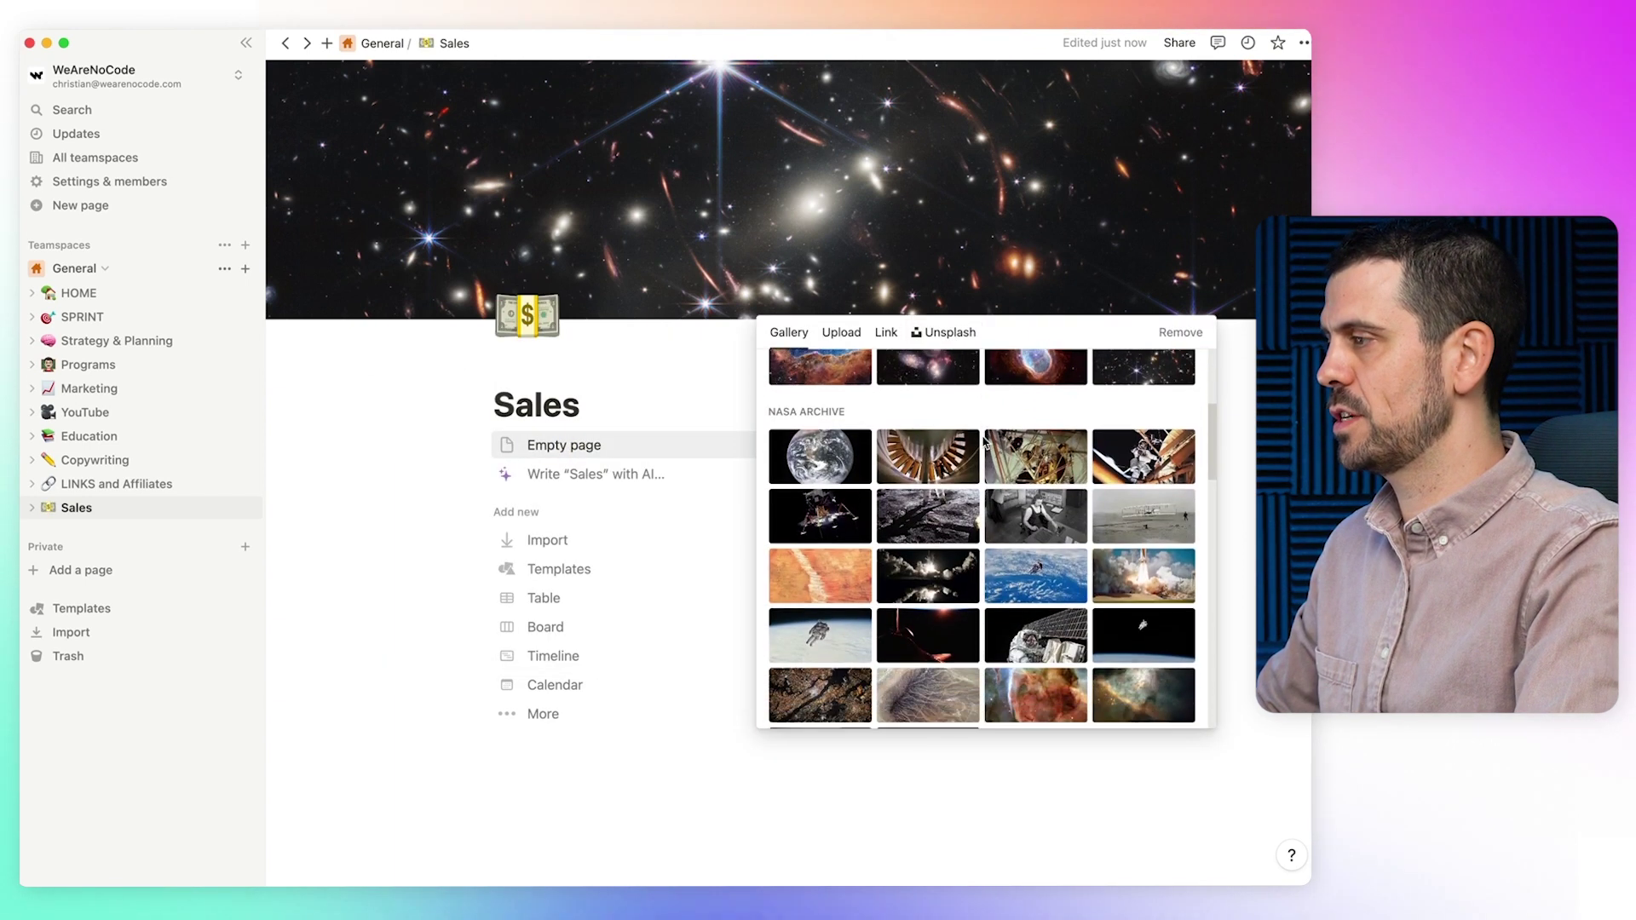
scroll(985, 443, up, 1)
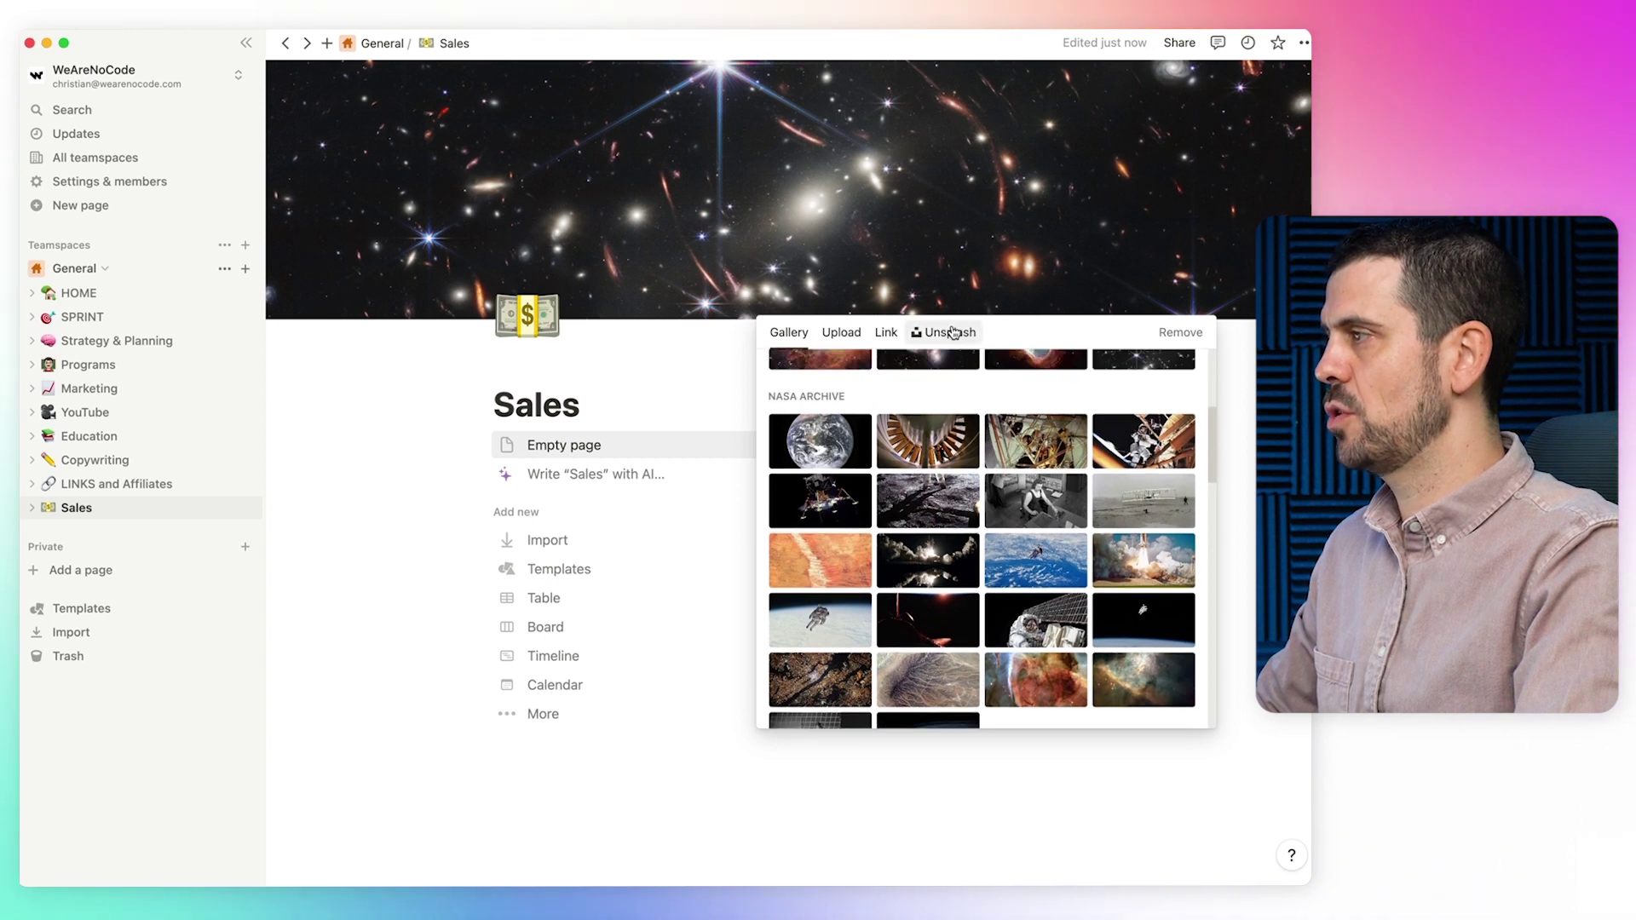
click(950, 335)
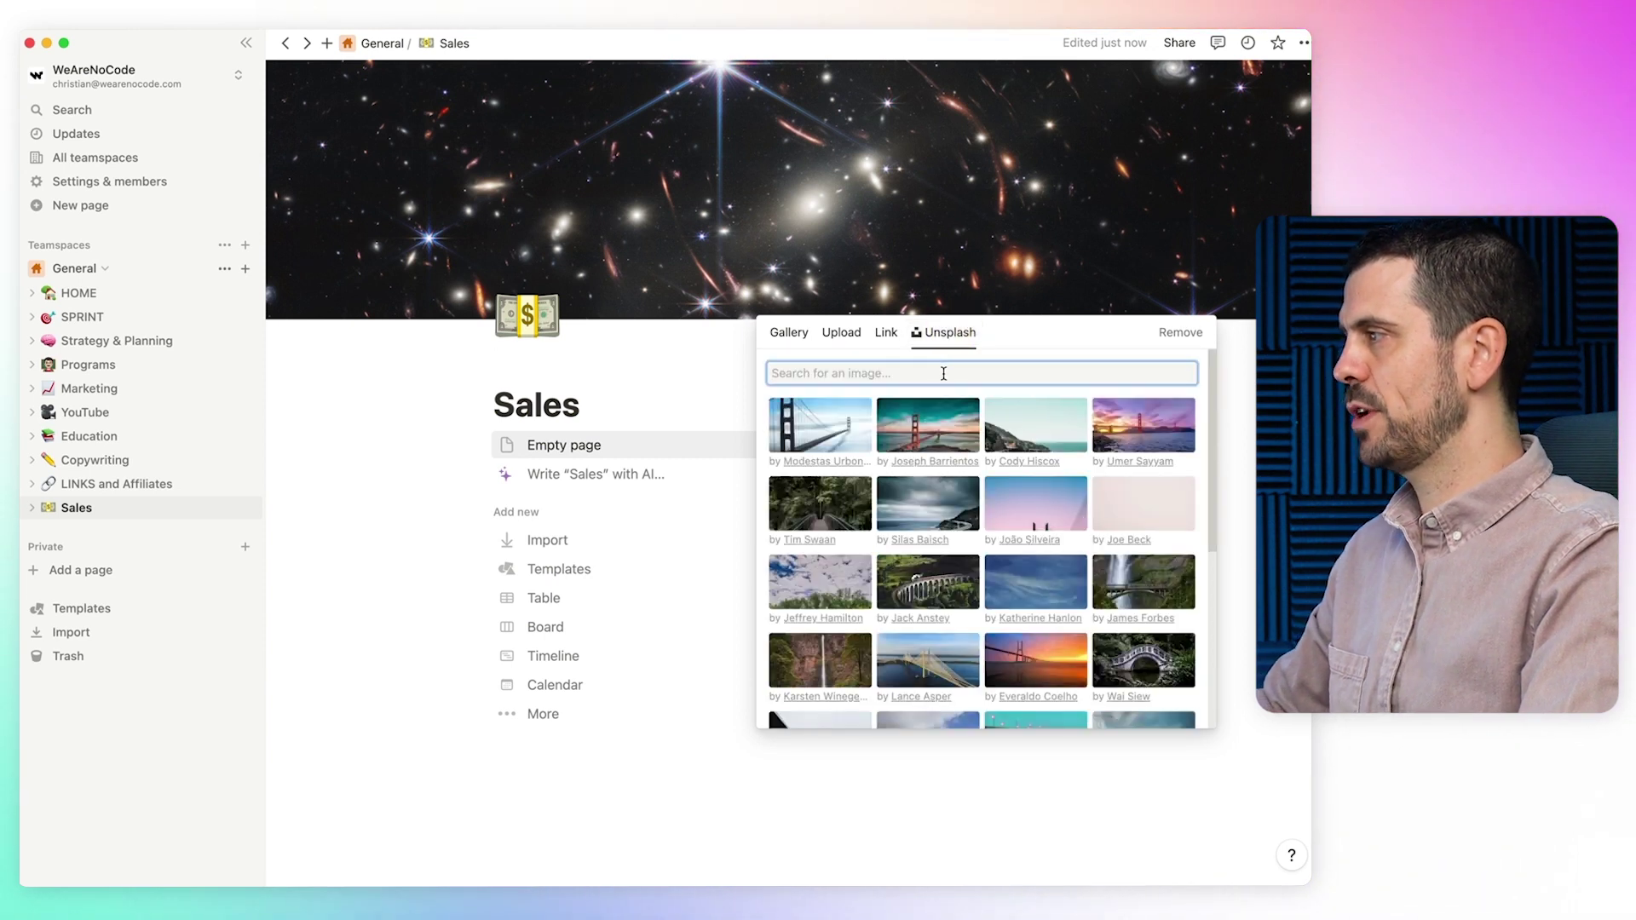
text(sales)
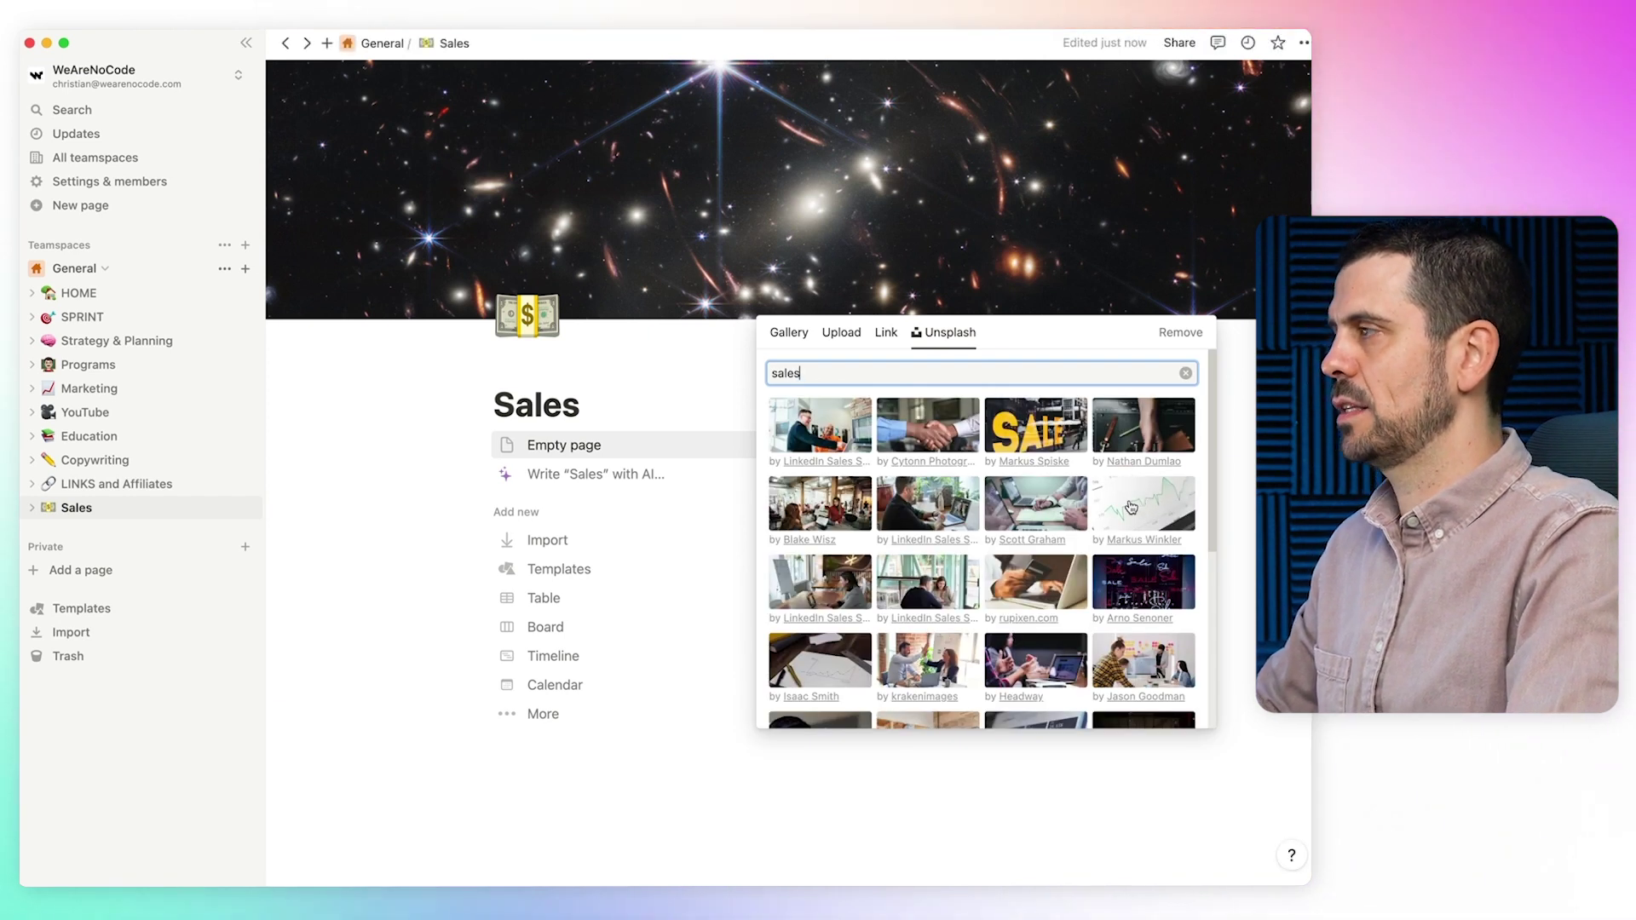
click(1048, 512)
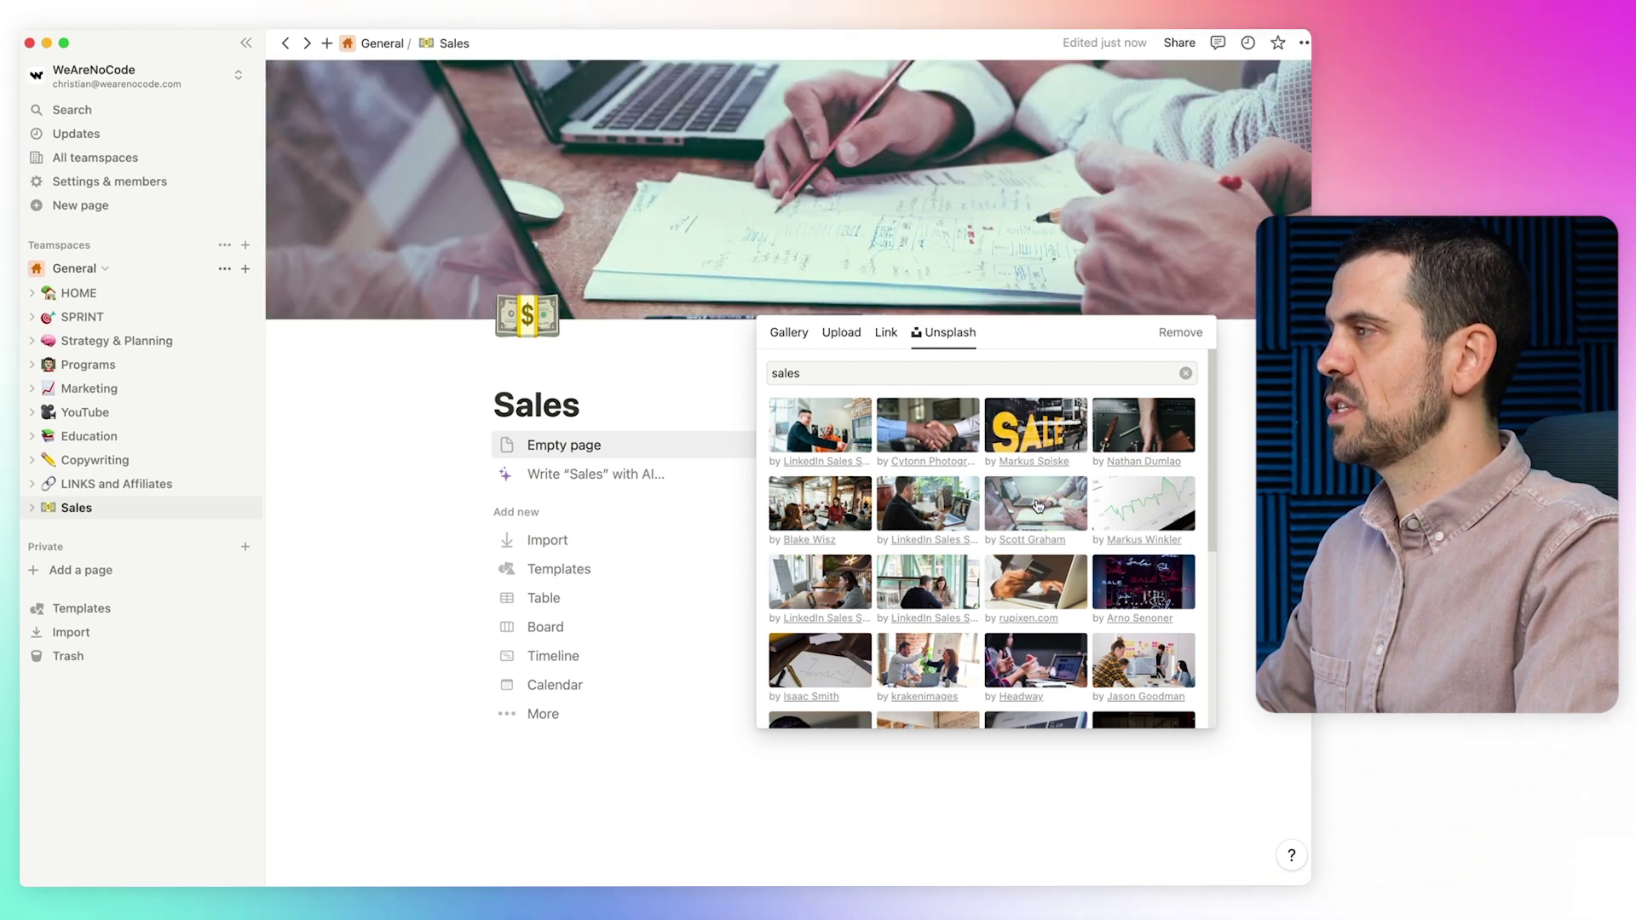
Reposition the Sales page cover by shifting the photo slightly upward, and leave reposition mode
click(1040, 292)
click(1052, 303)
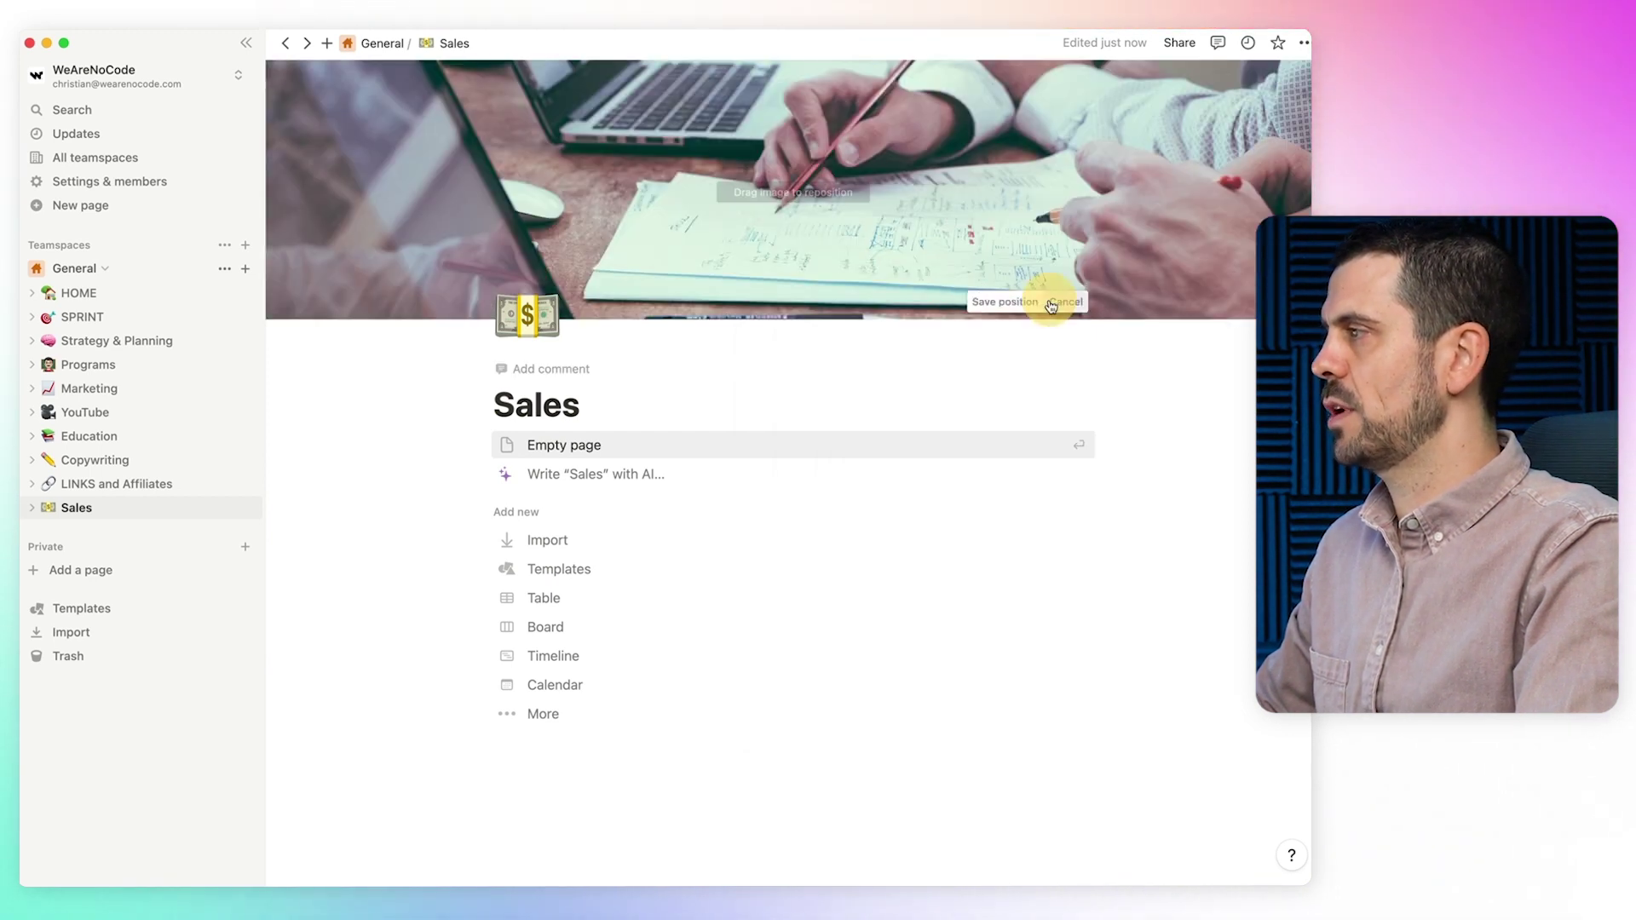
drag(1014, 232, 1012, 184)
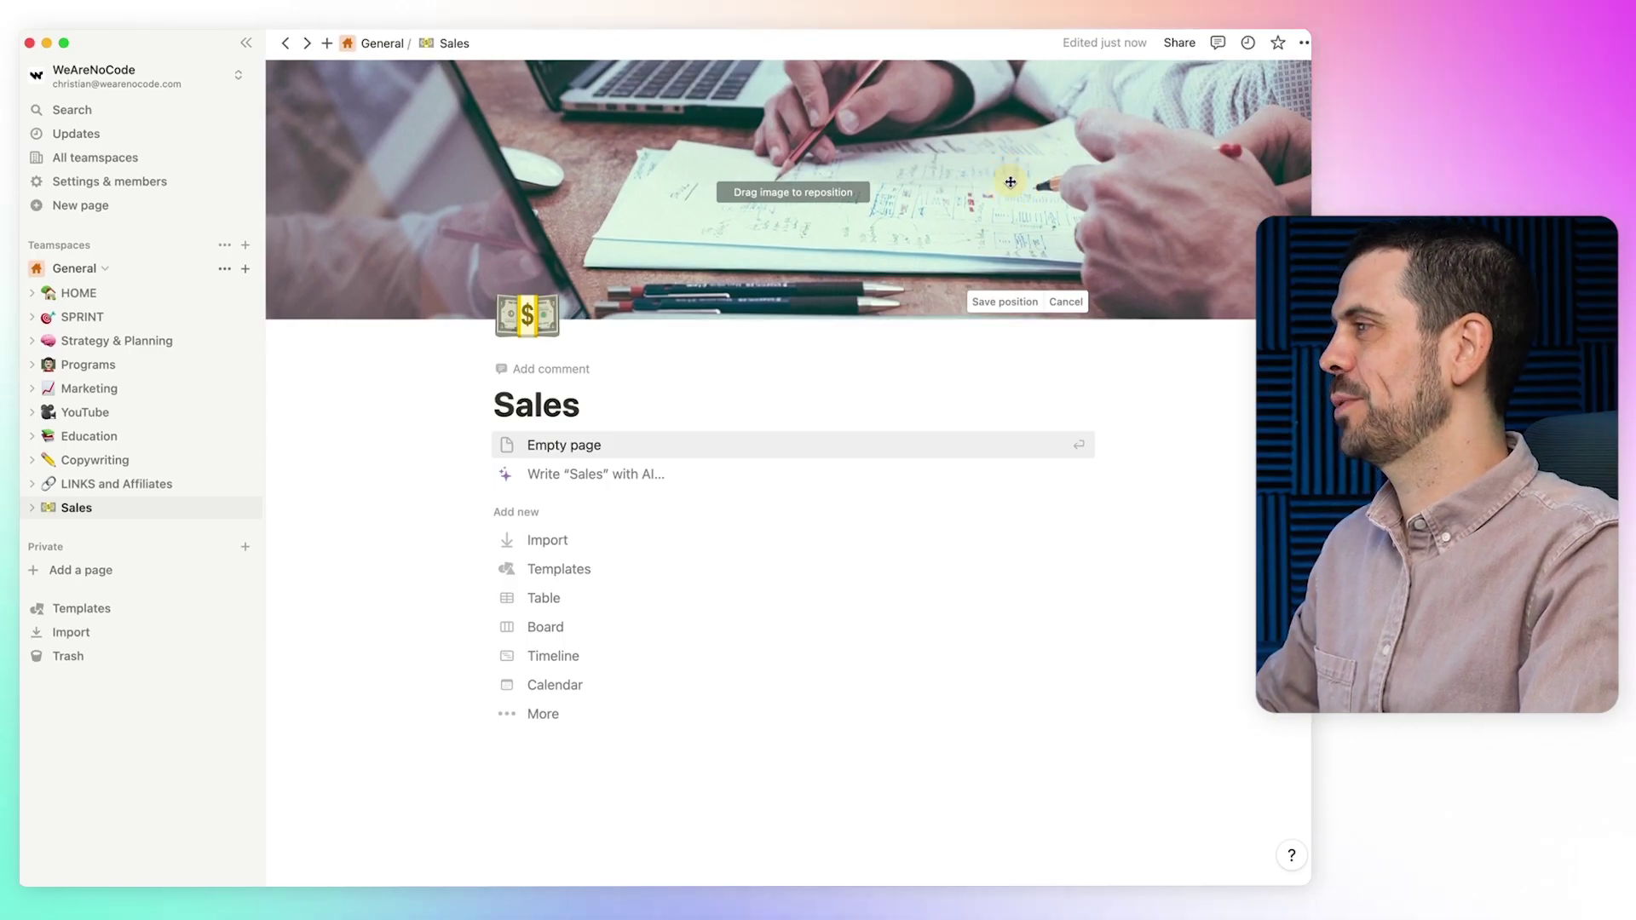
key(Escape)
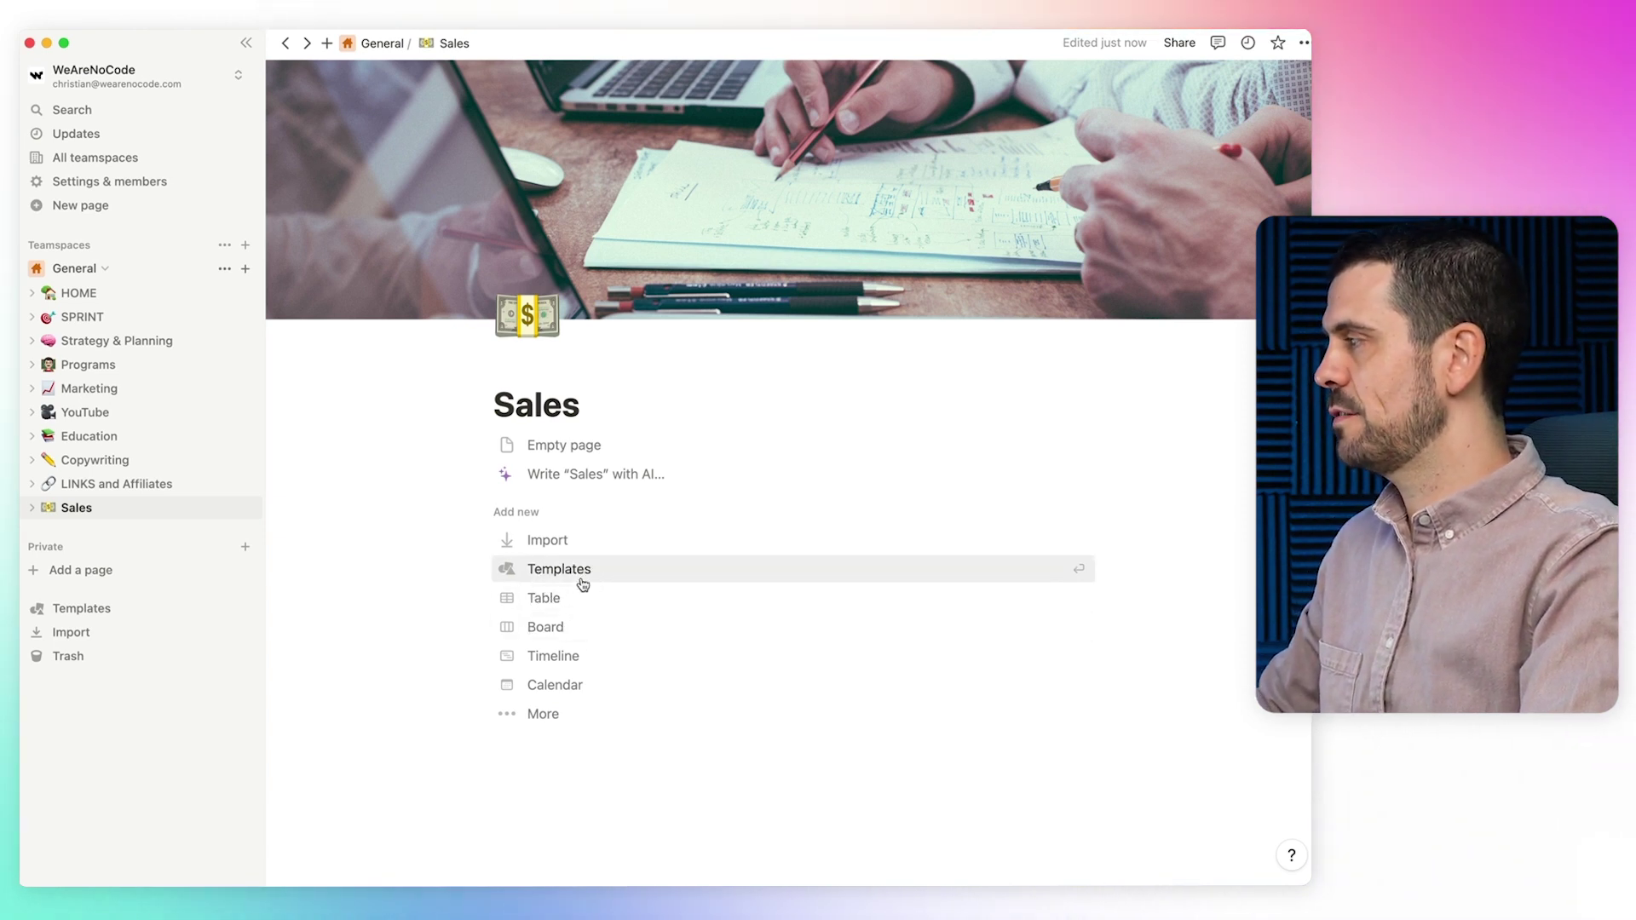
Make Sales an empty page, insert a sub-page block in its body and title the sub-page "Sales Script"
click(571, 446)
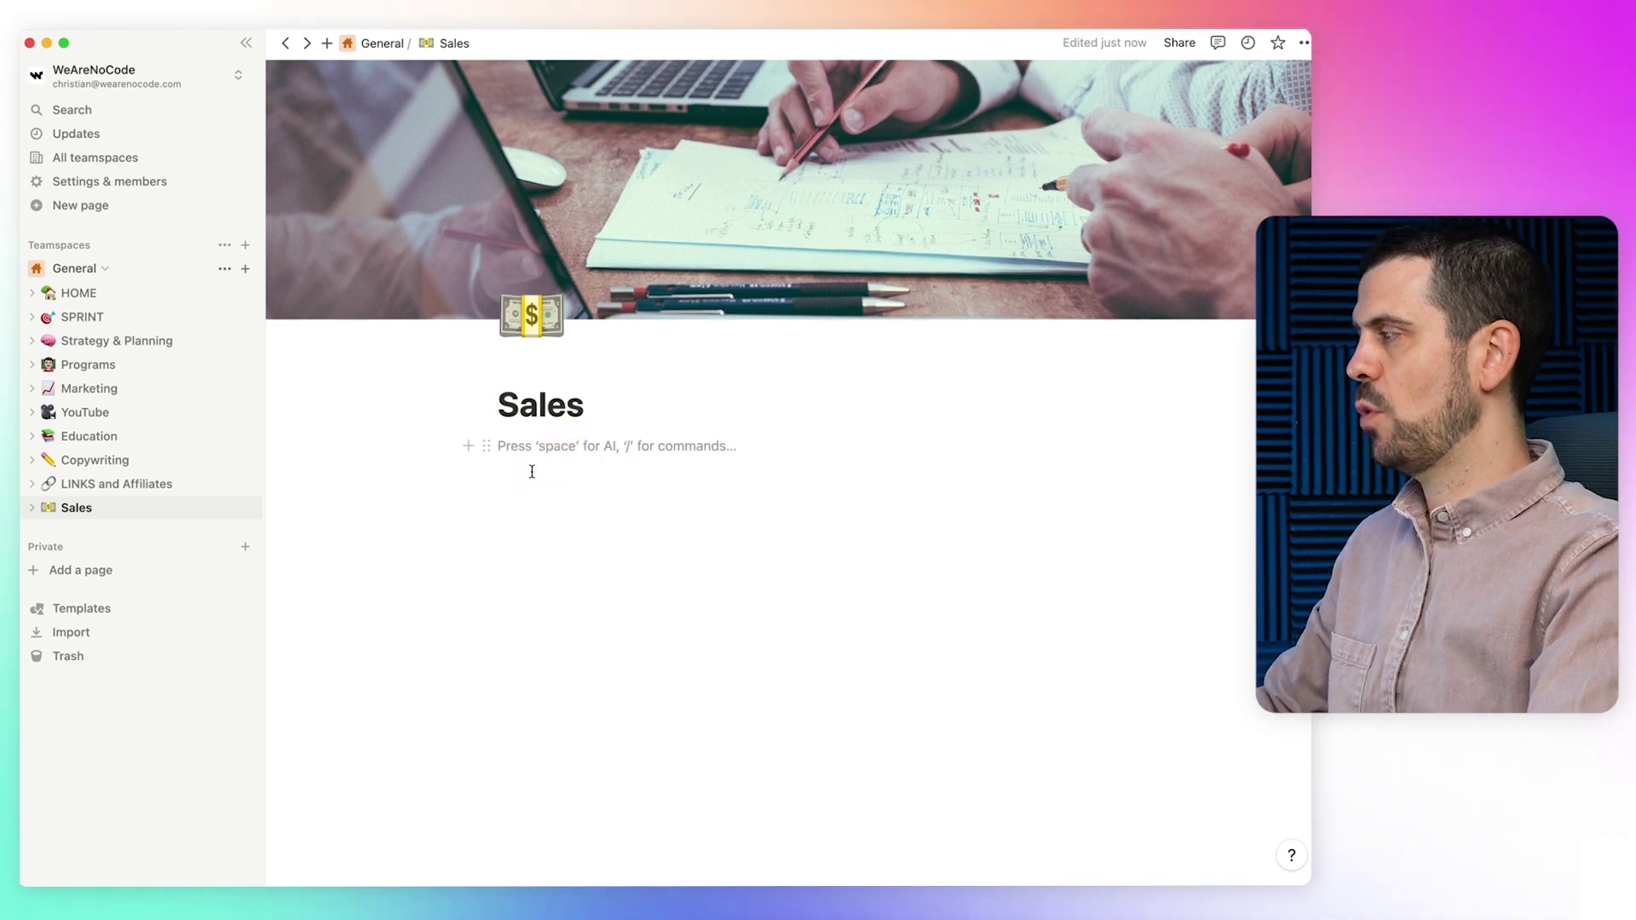
click(467, 447)
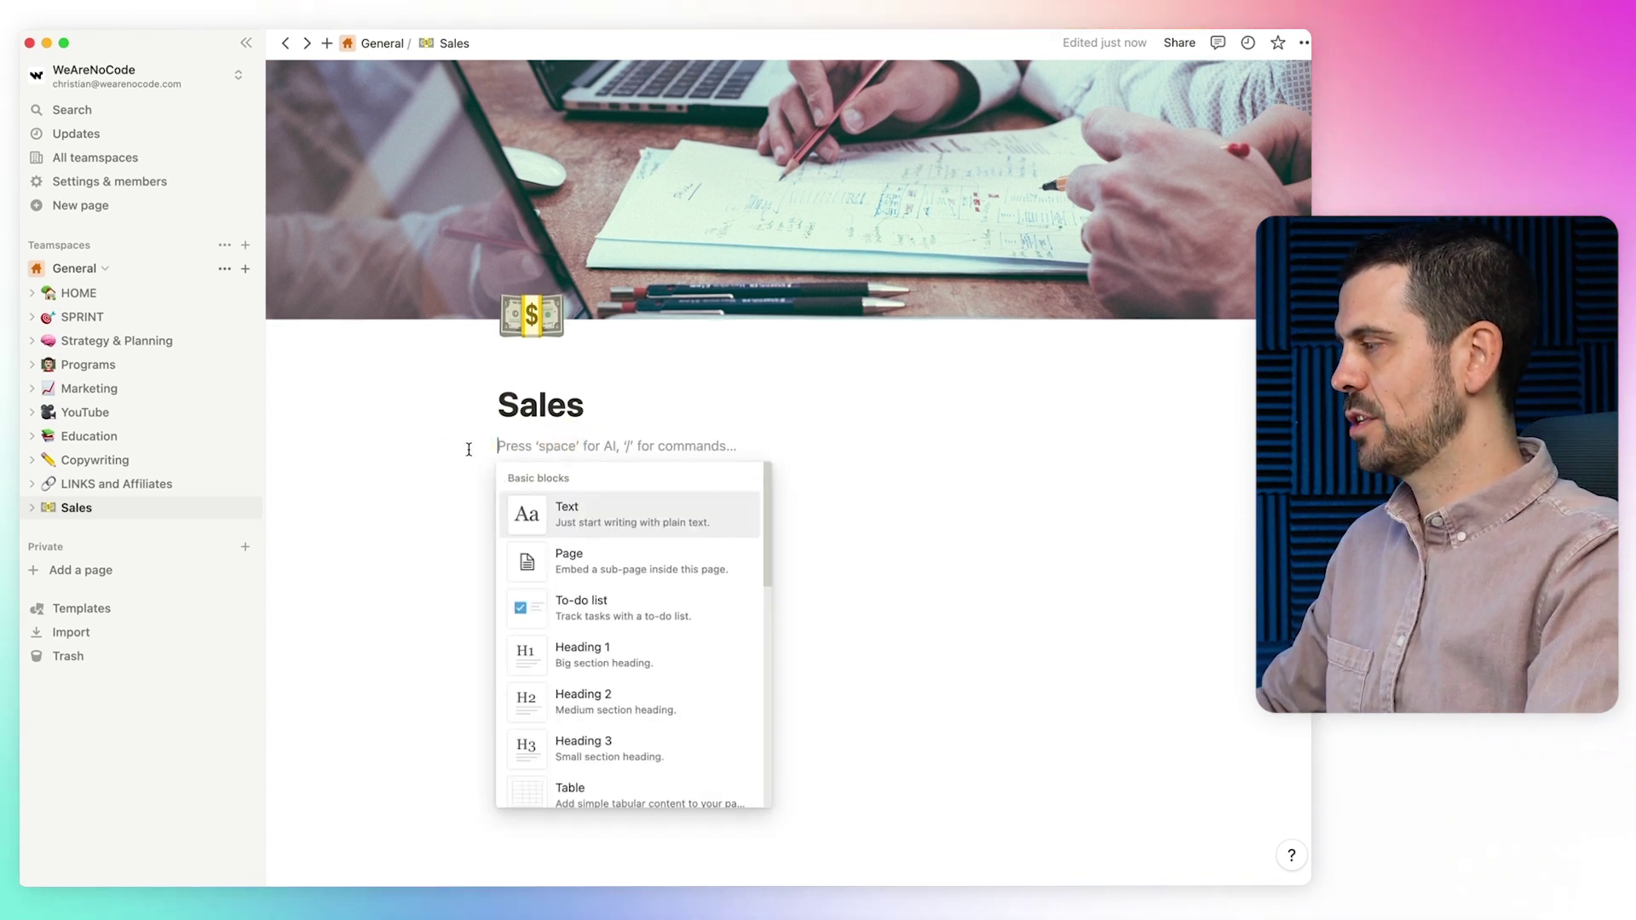
scroll(626, 601, down, 3)
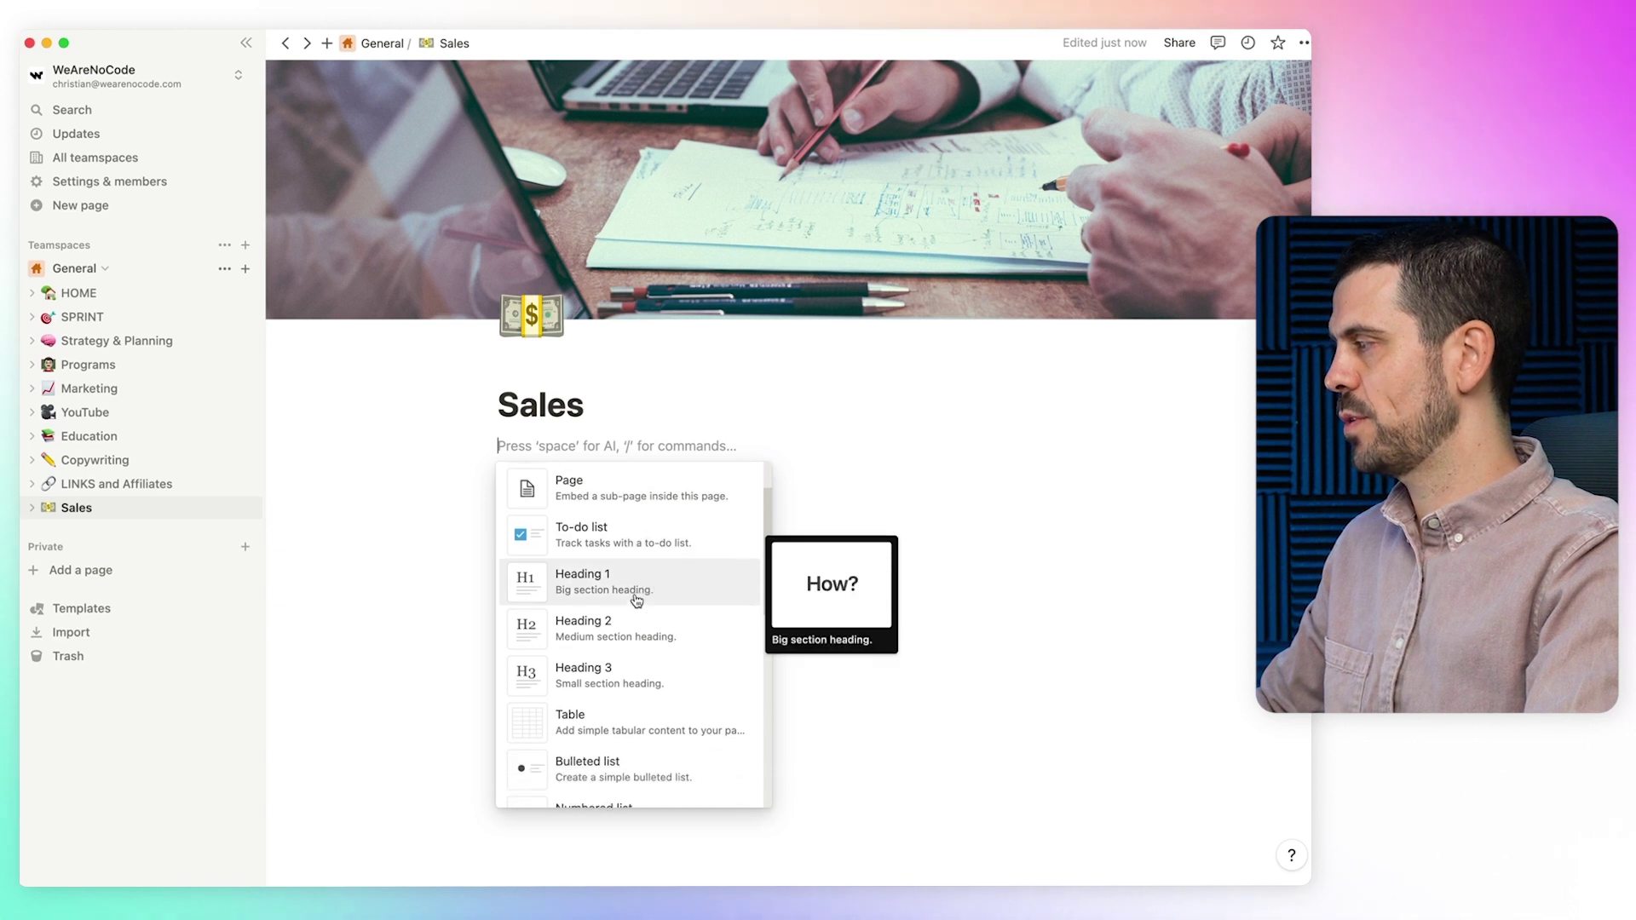
scroll(636, 601, down, 2)
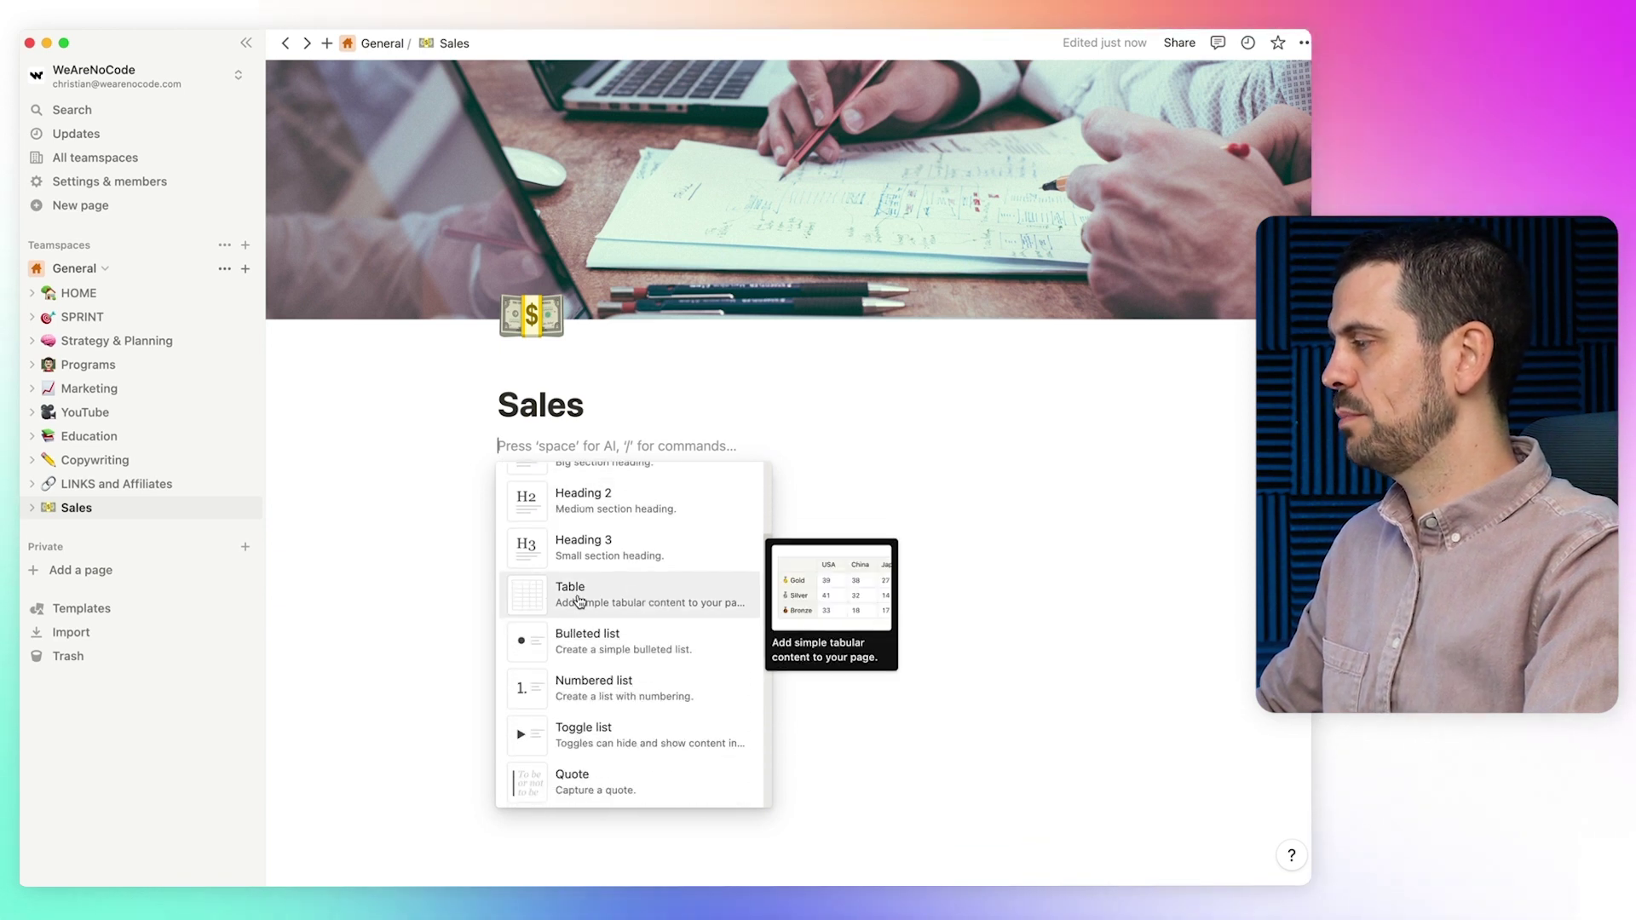
scroll(632, 623, down, 1)
scroll(633, 624, down, 5)
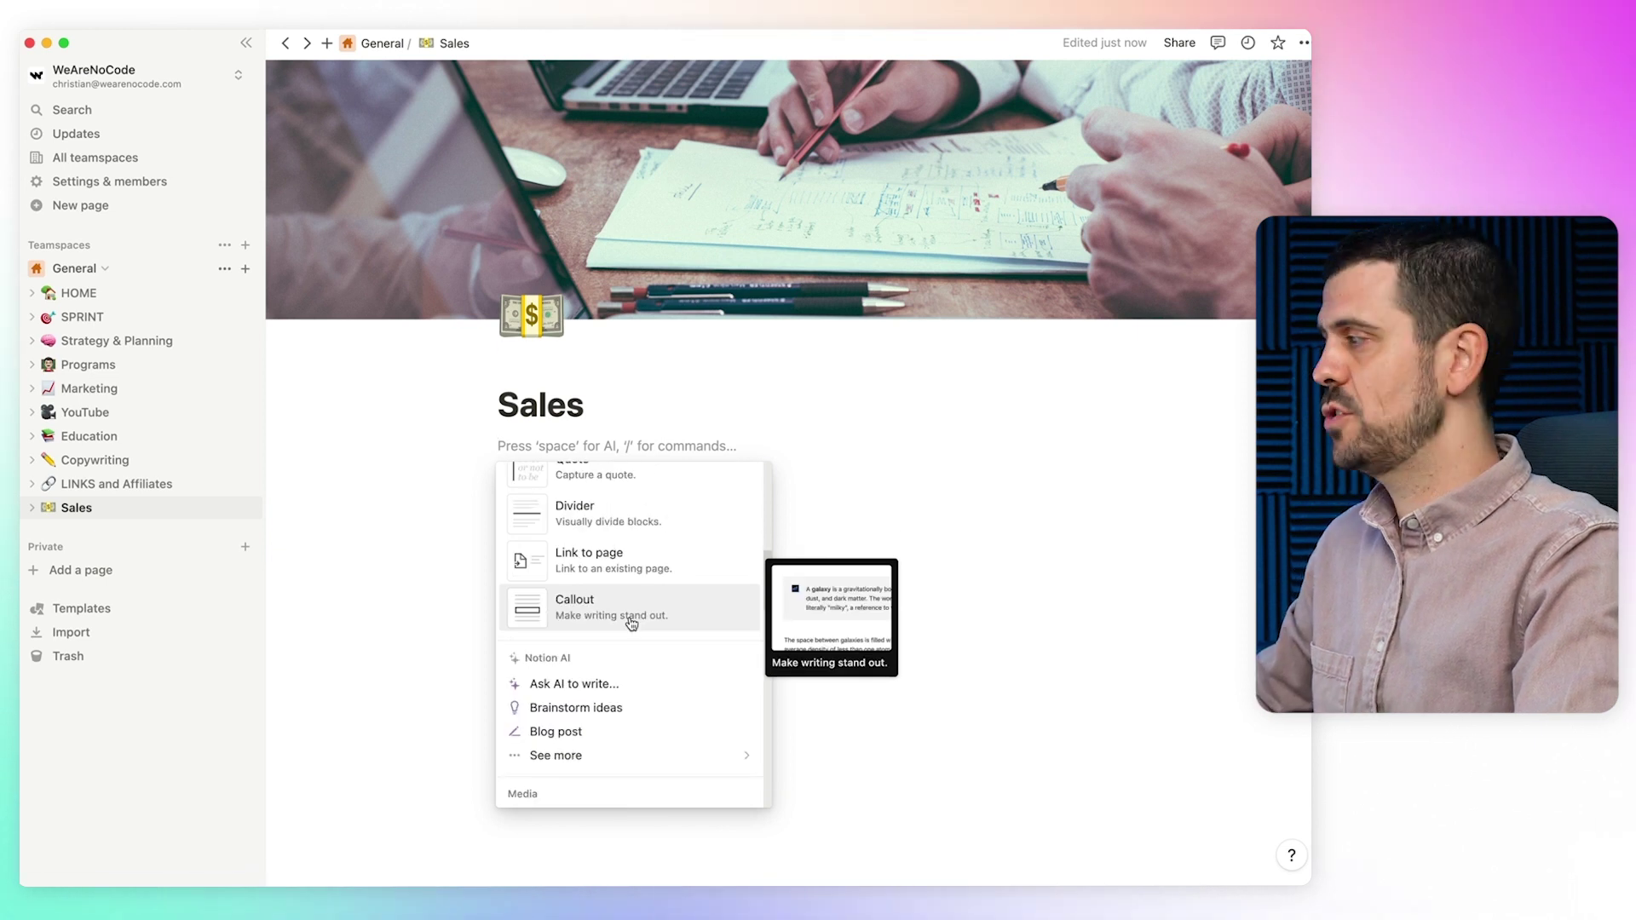
scroll(632, 624, up, 8)
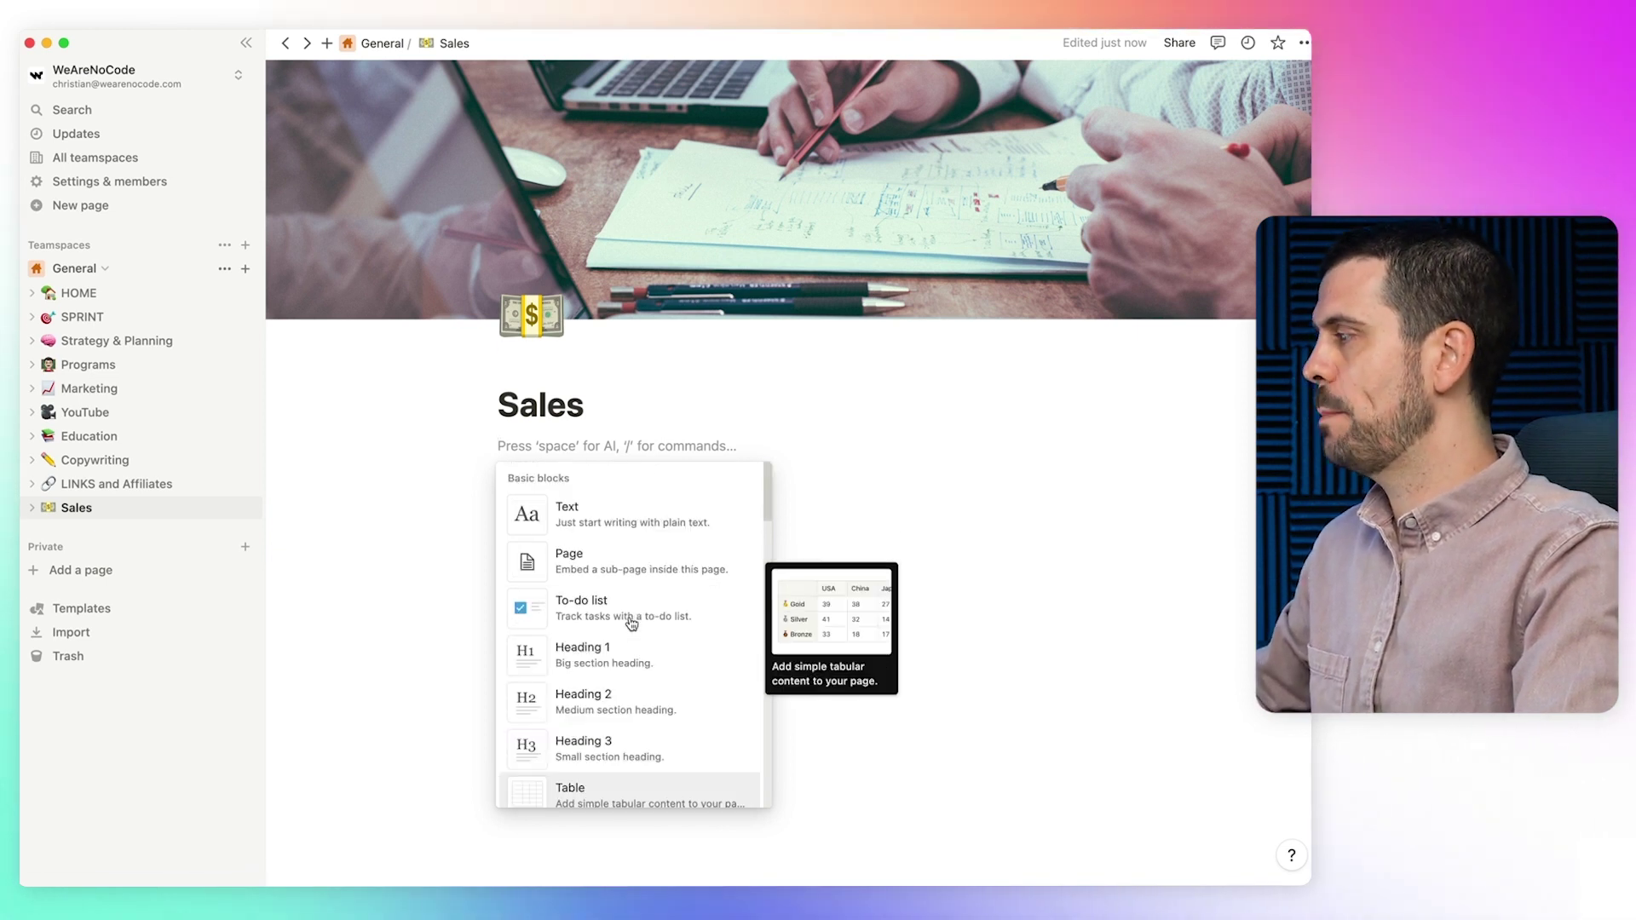
click(578, 561)
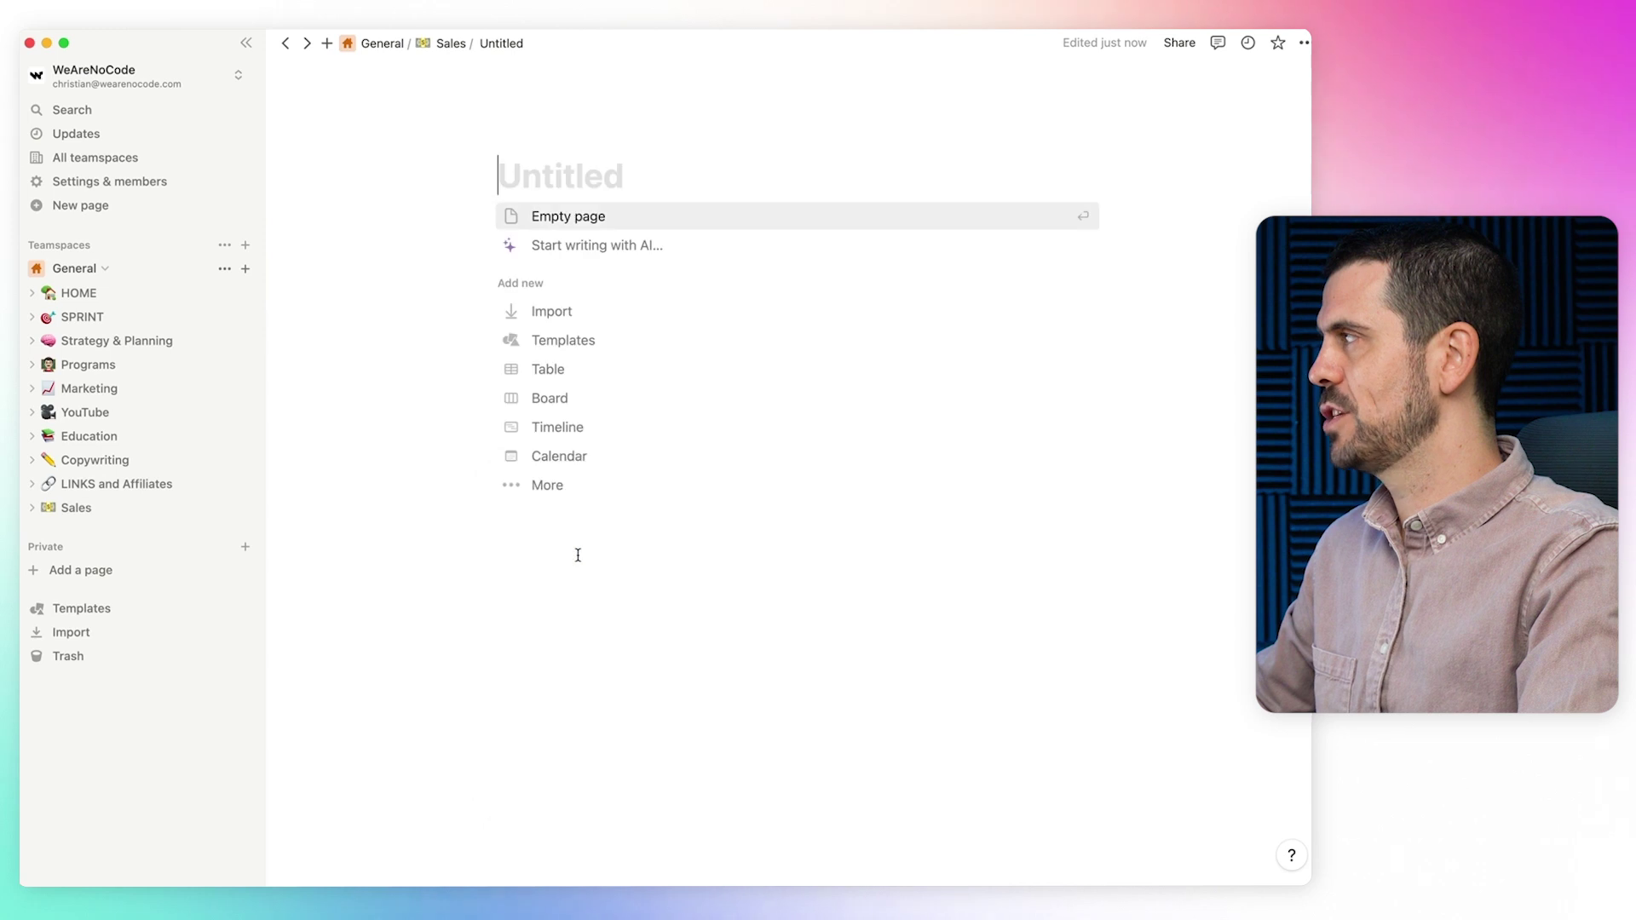
text(Sales Script)
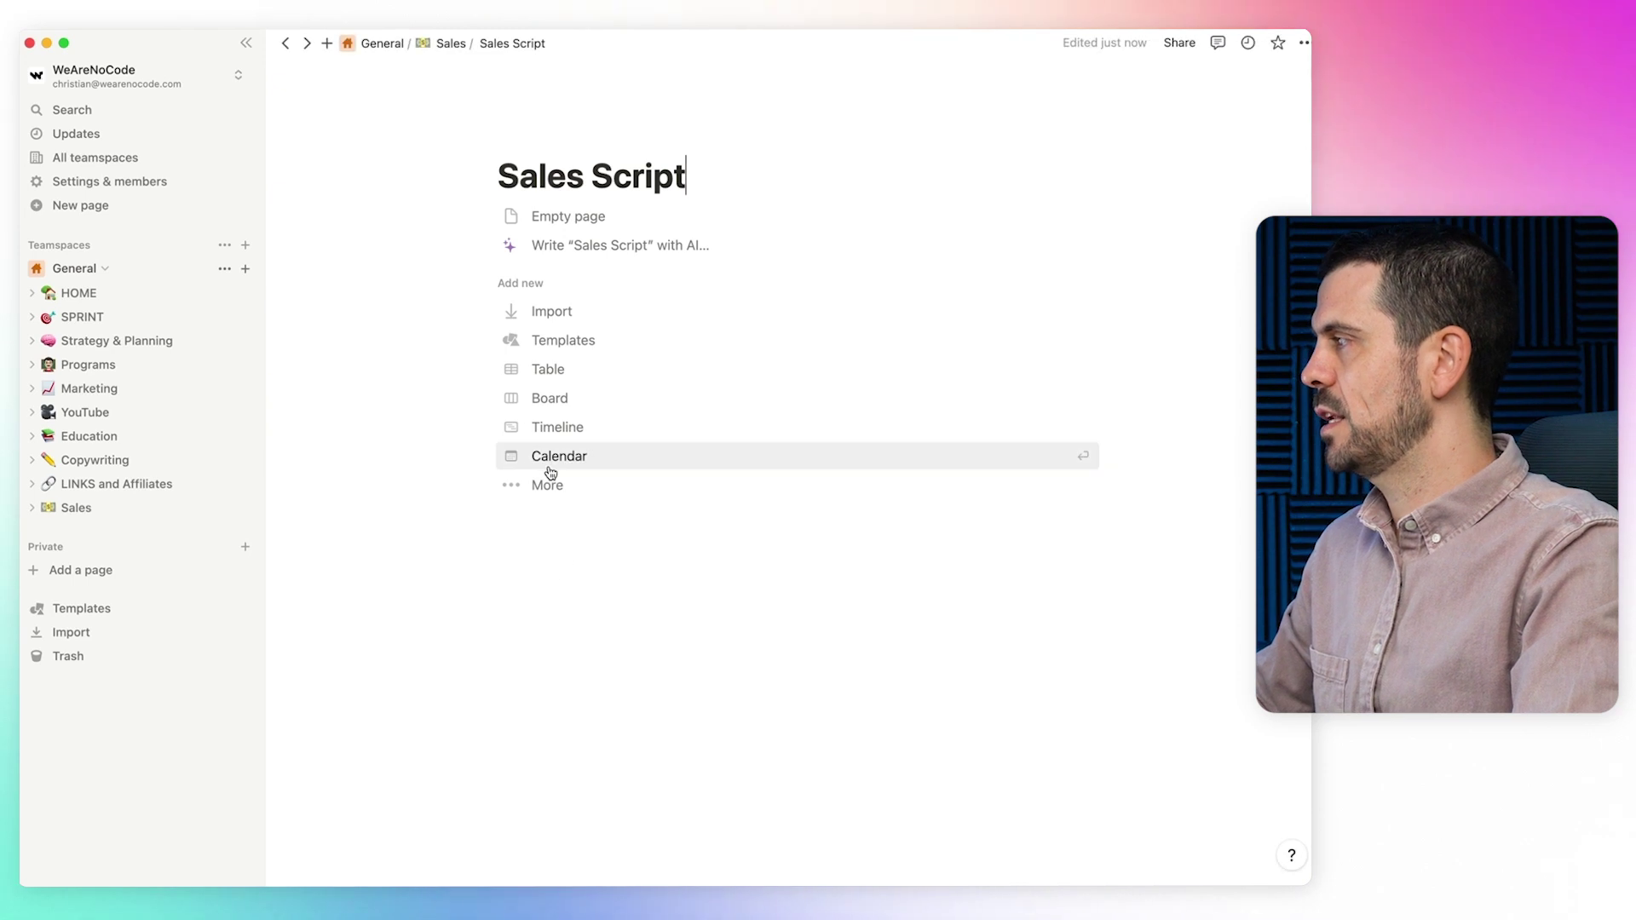
Start Sales Script as an empty page and add a cover image to it
click(550, 218)
text(S)
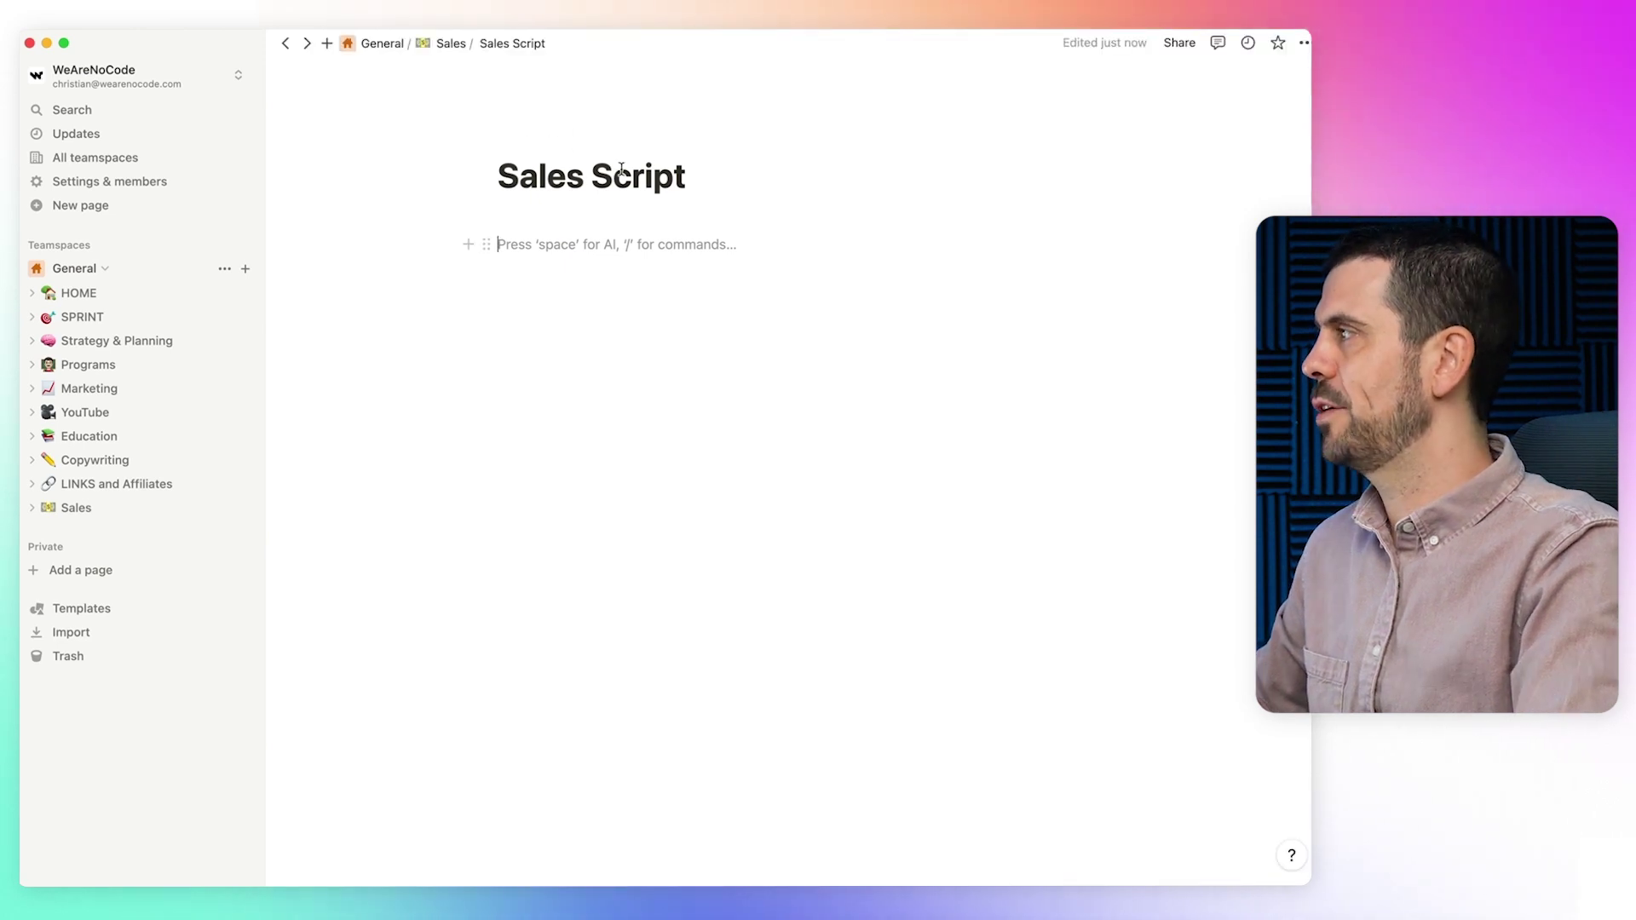
click(620, 140)
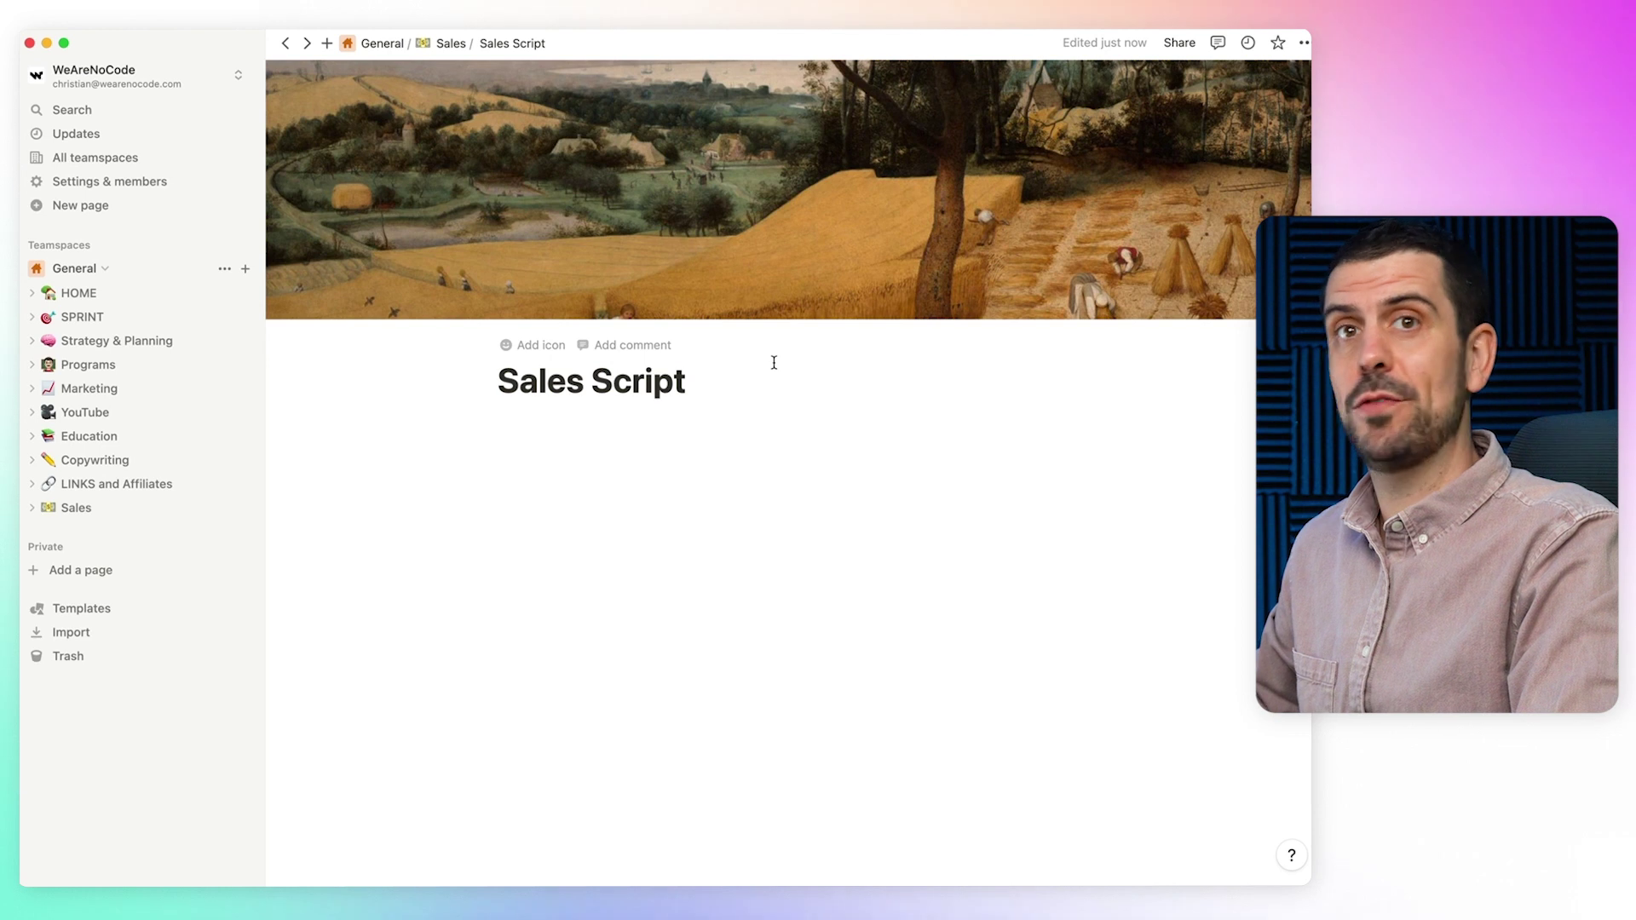
Examine the block types that can be inserted on the Sales Script page, from basic and media to database, AI and advanced blocks
click(468, 423)
scroll(649, 587, down, 2)
scroll(649, 587, down, 10)
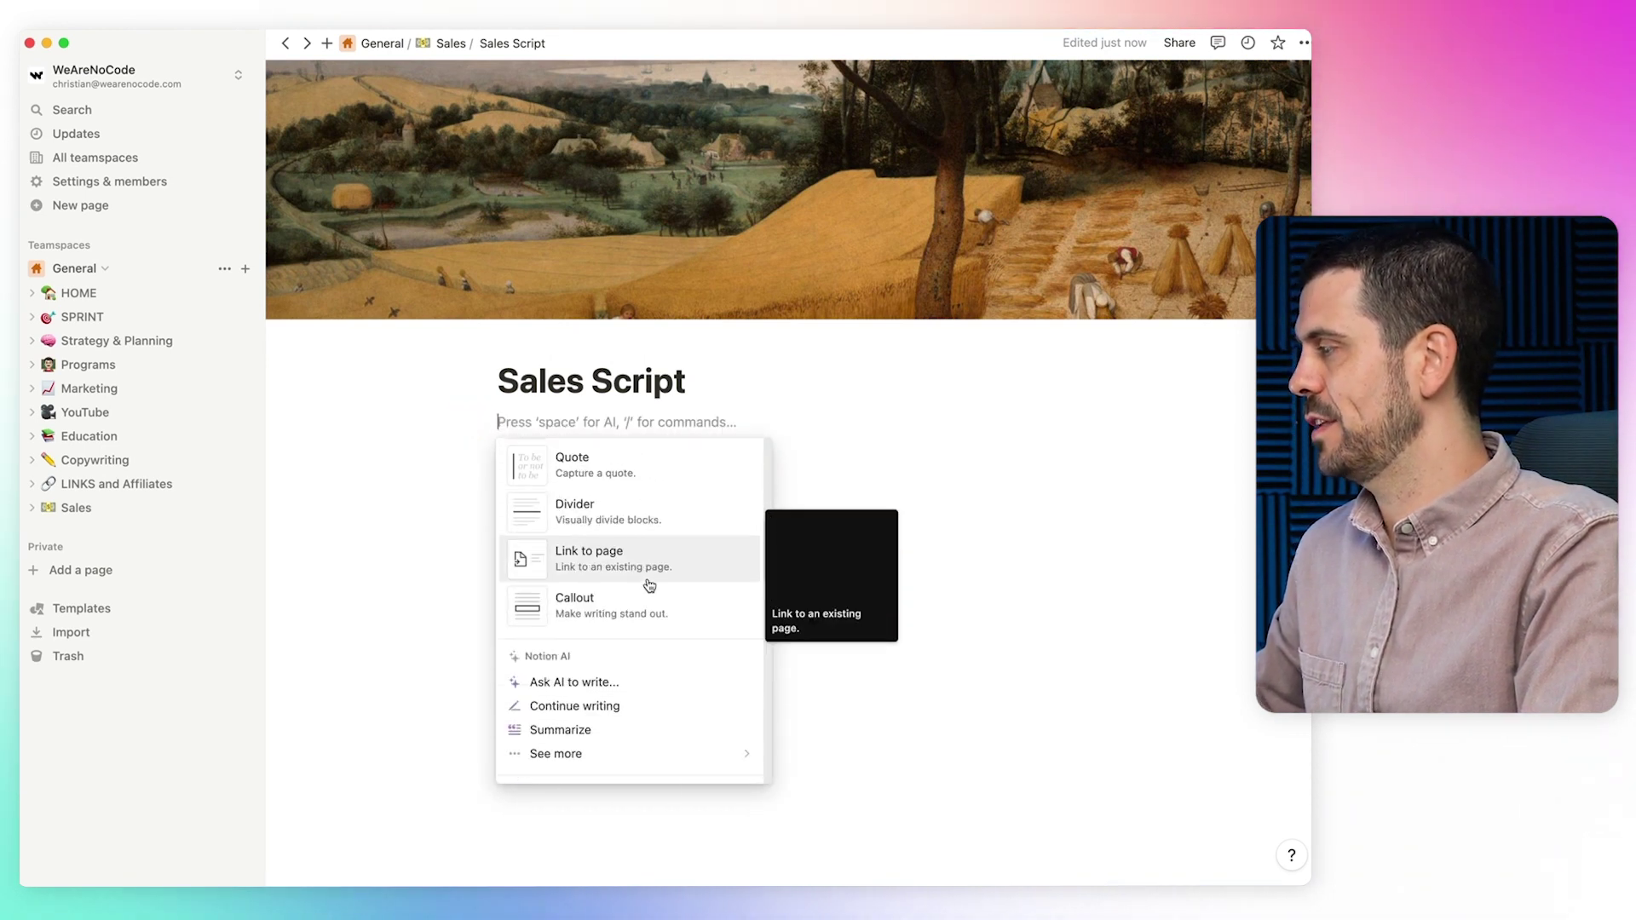
scroll(649, 585, down, 5)
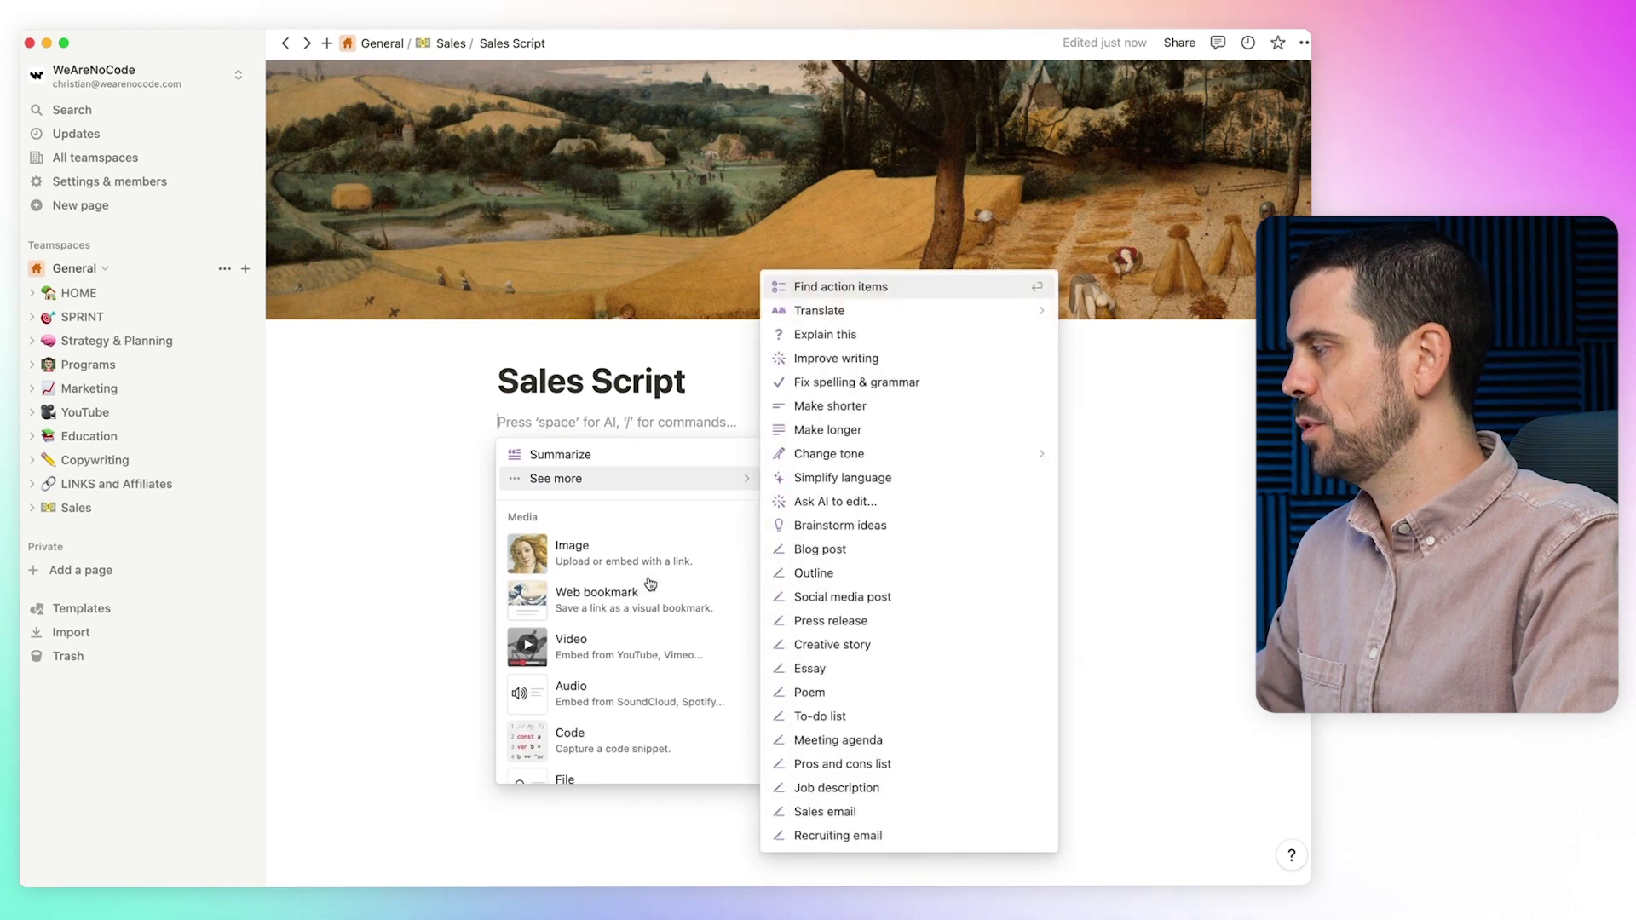
scroll(649, 597, down, 4)
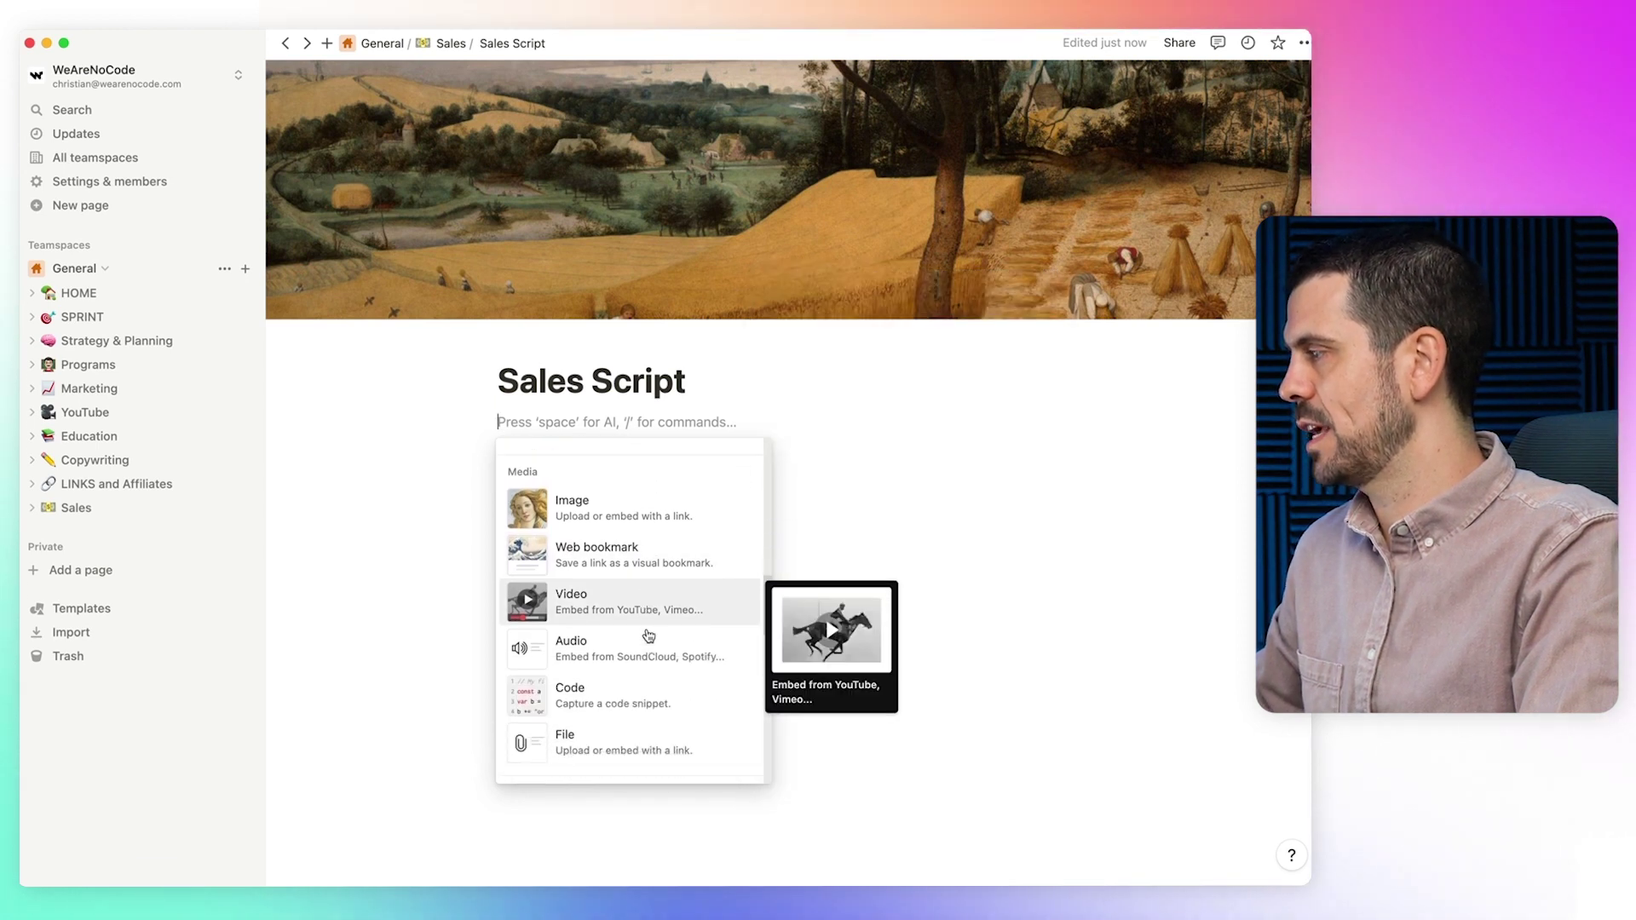
scroll(649, 638, down, 3)
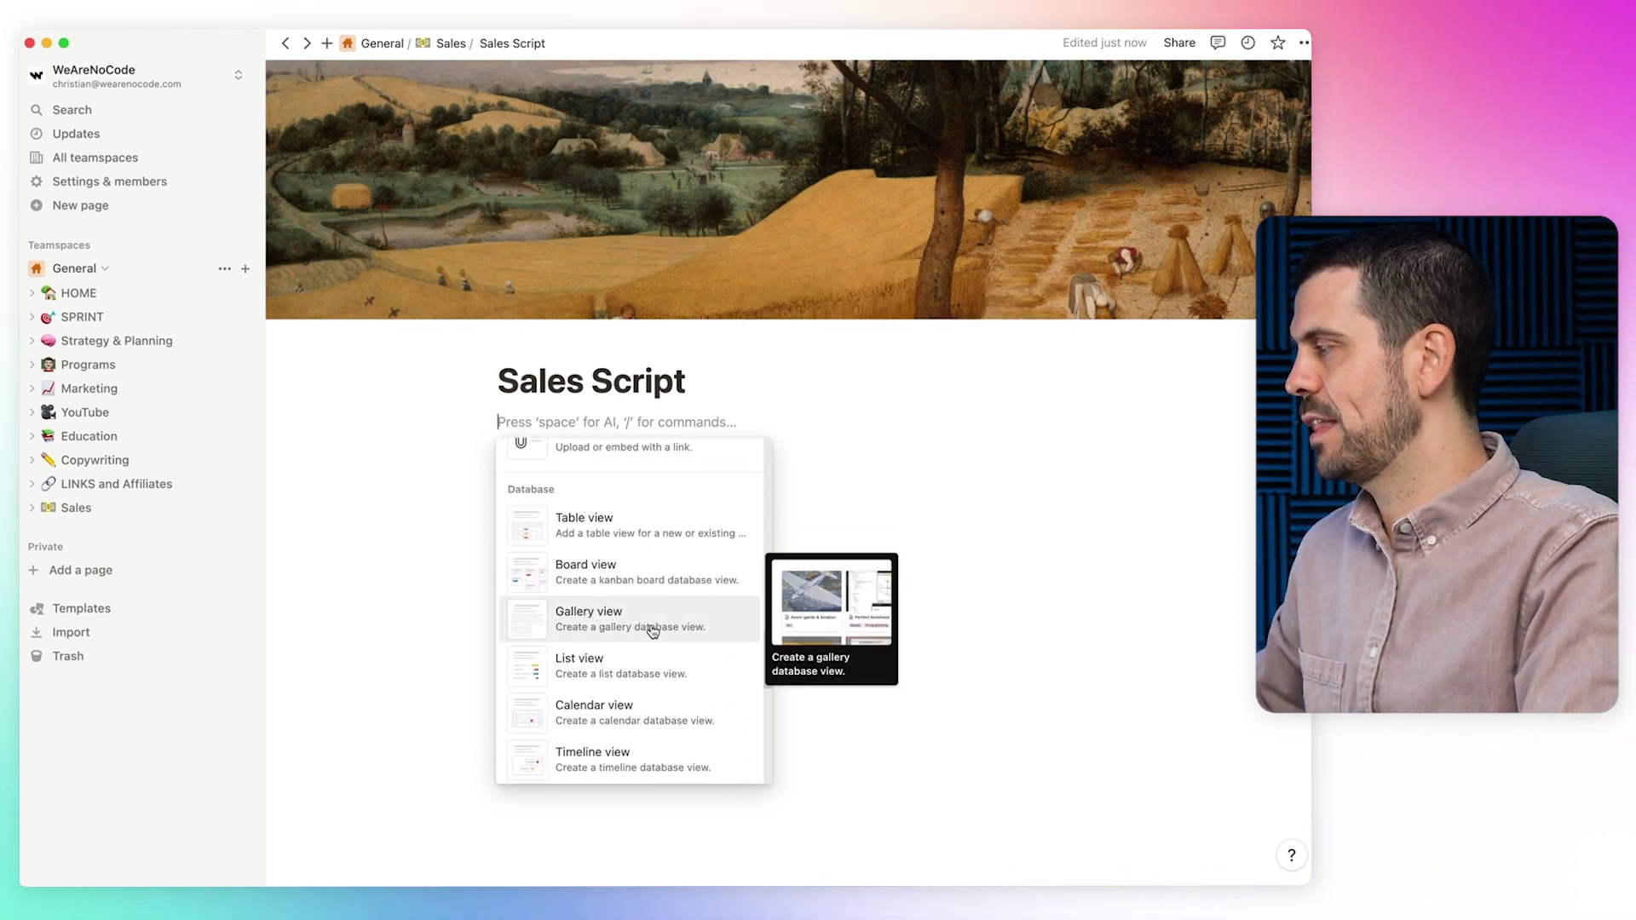
scroll(653, 630, down, 5)
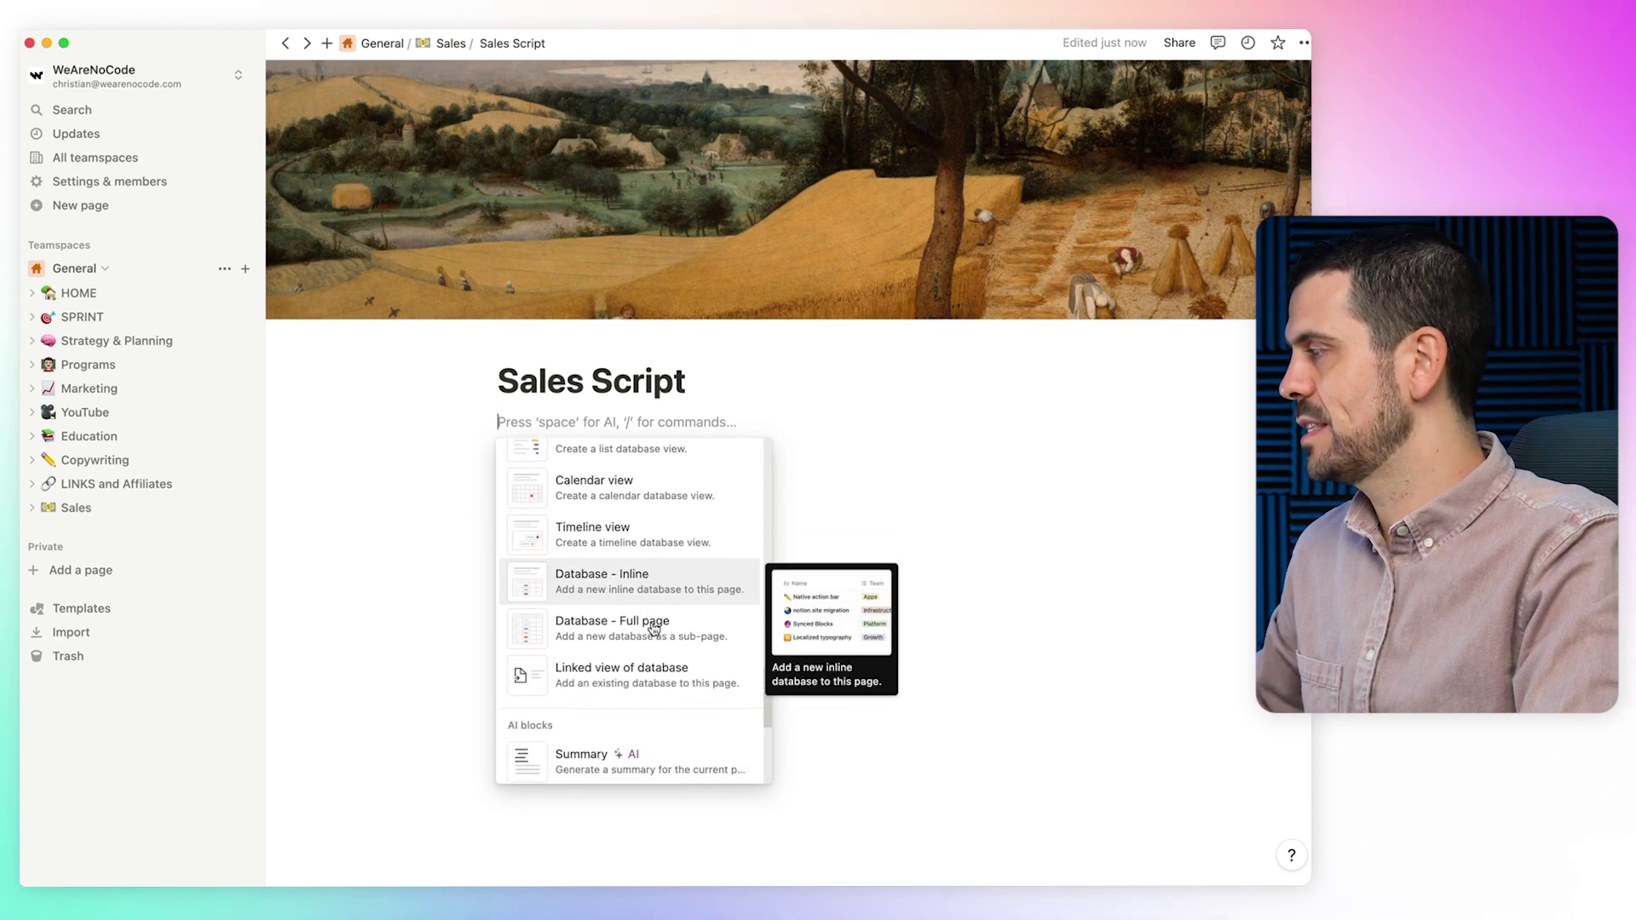
scroll(655, 629, down, 6)
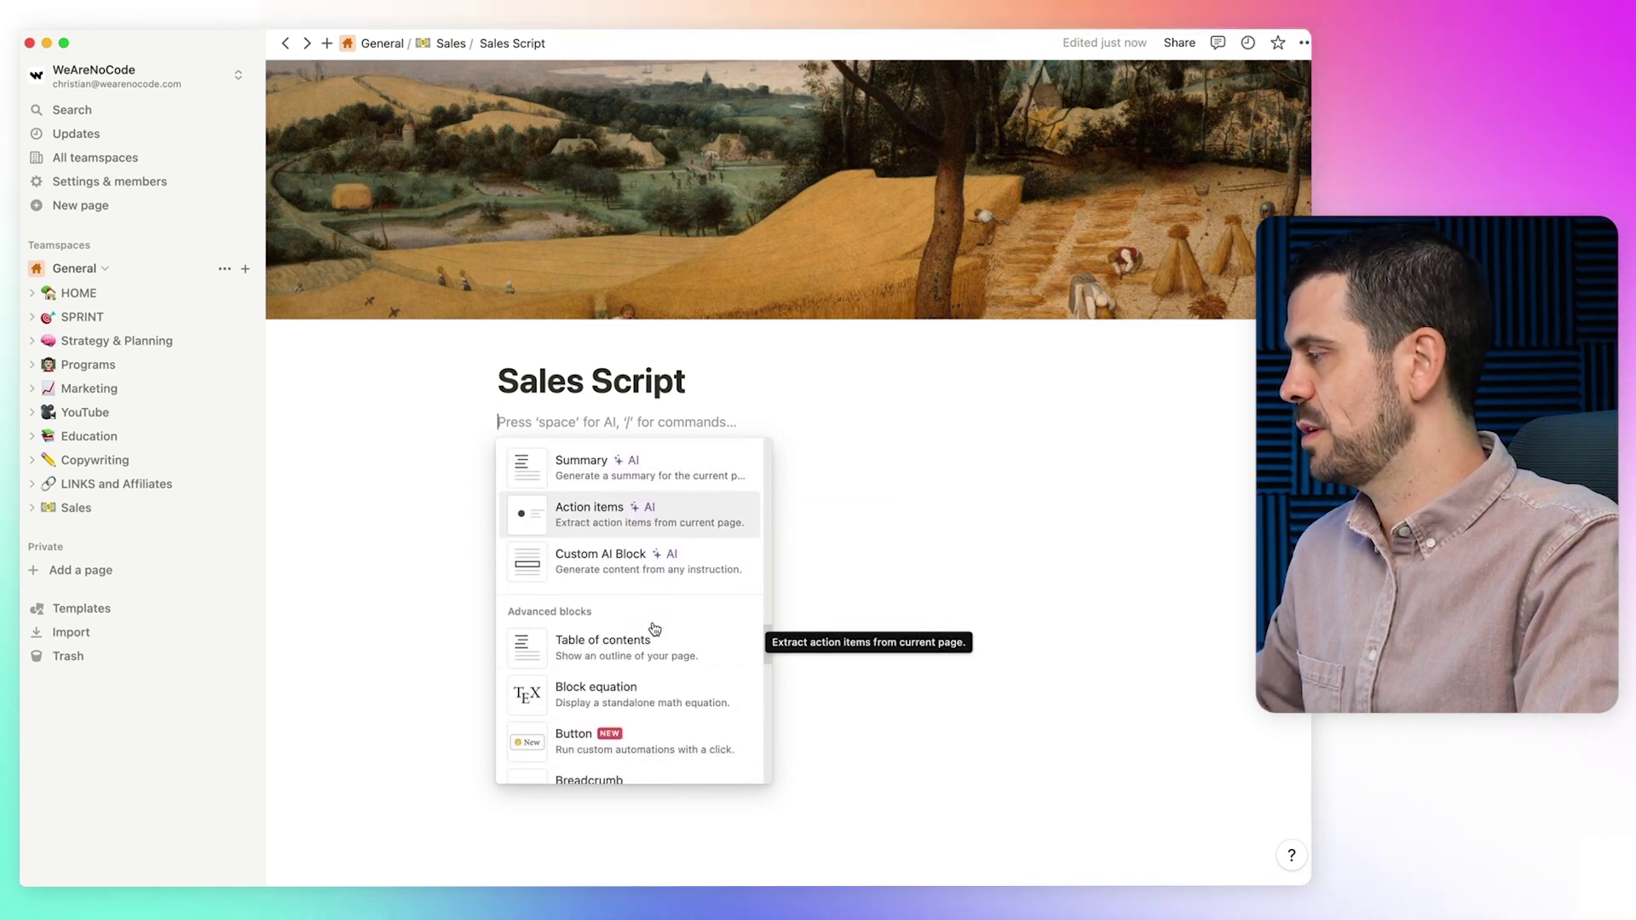
Insert a Breadcrumb block in the Sales Script page body and add an icon to the page
text(/bread)
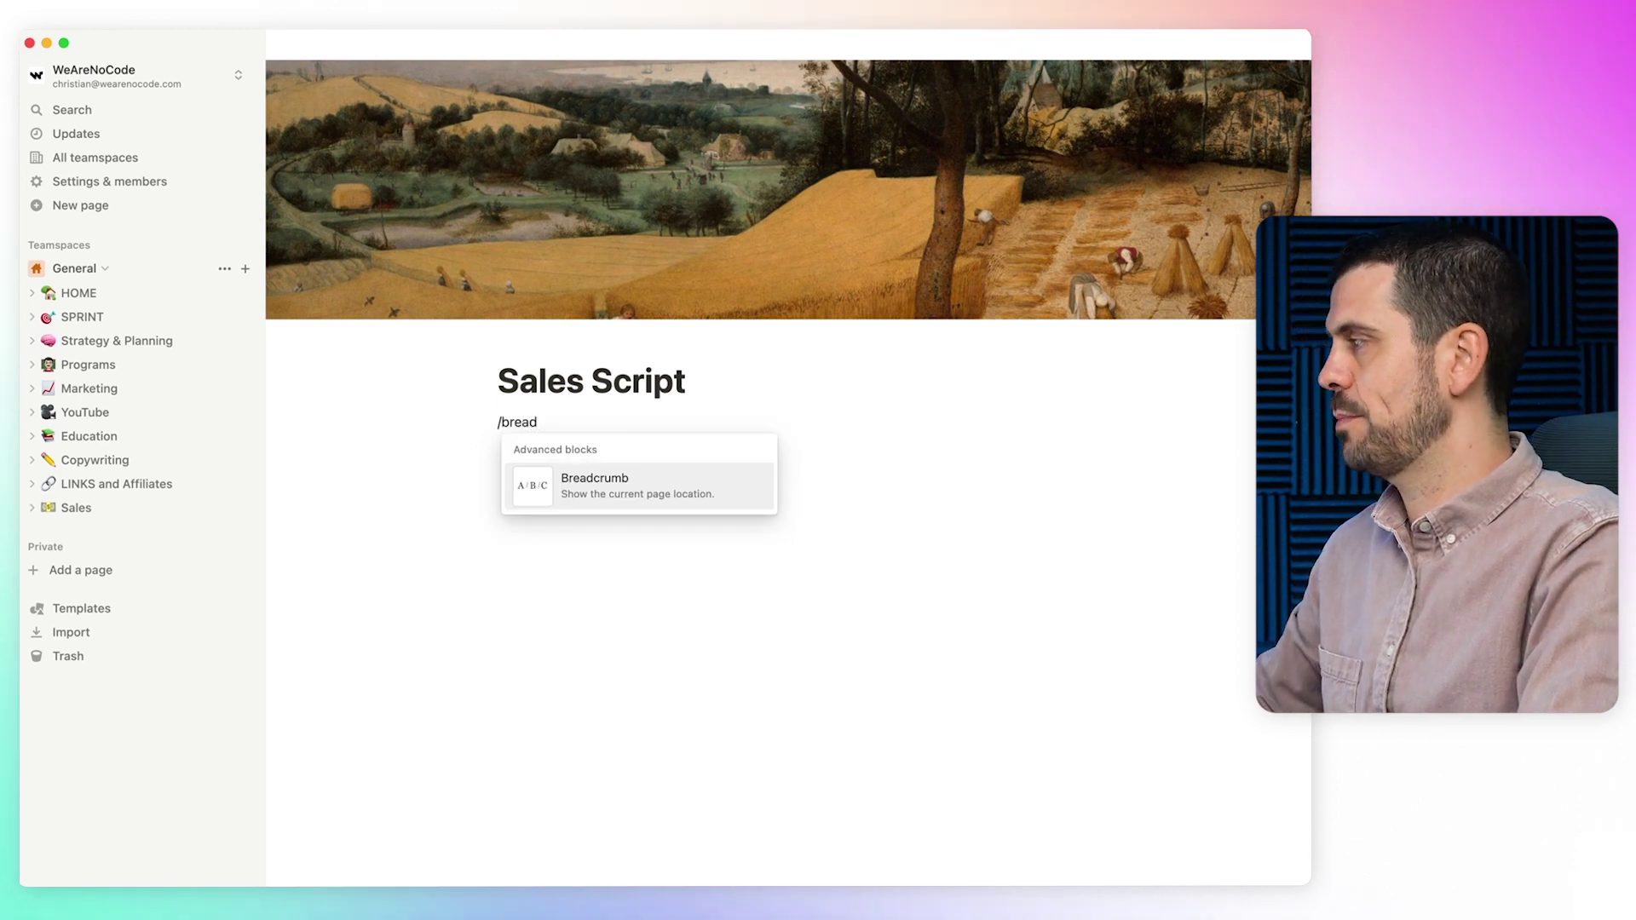
click(611, 480)
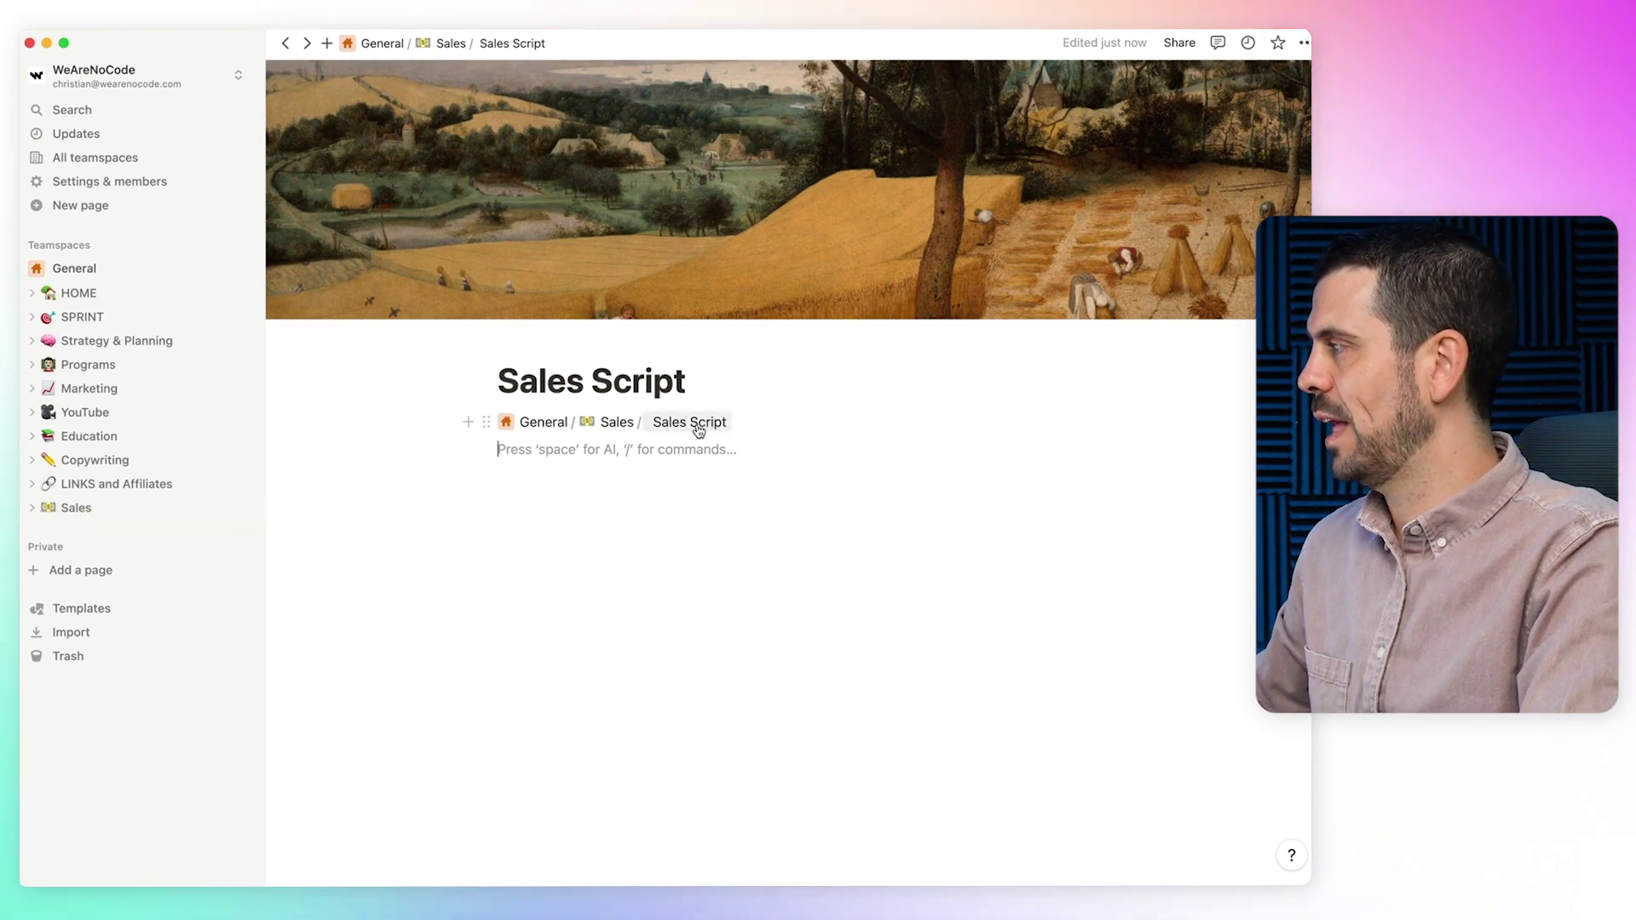
click(541, 348)
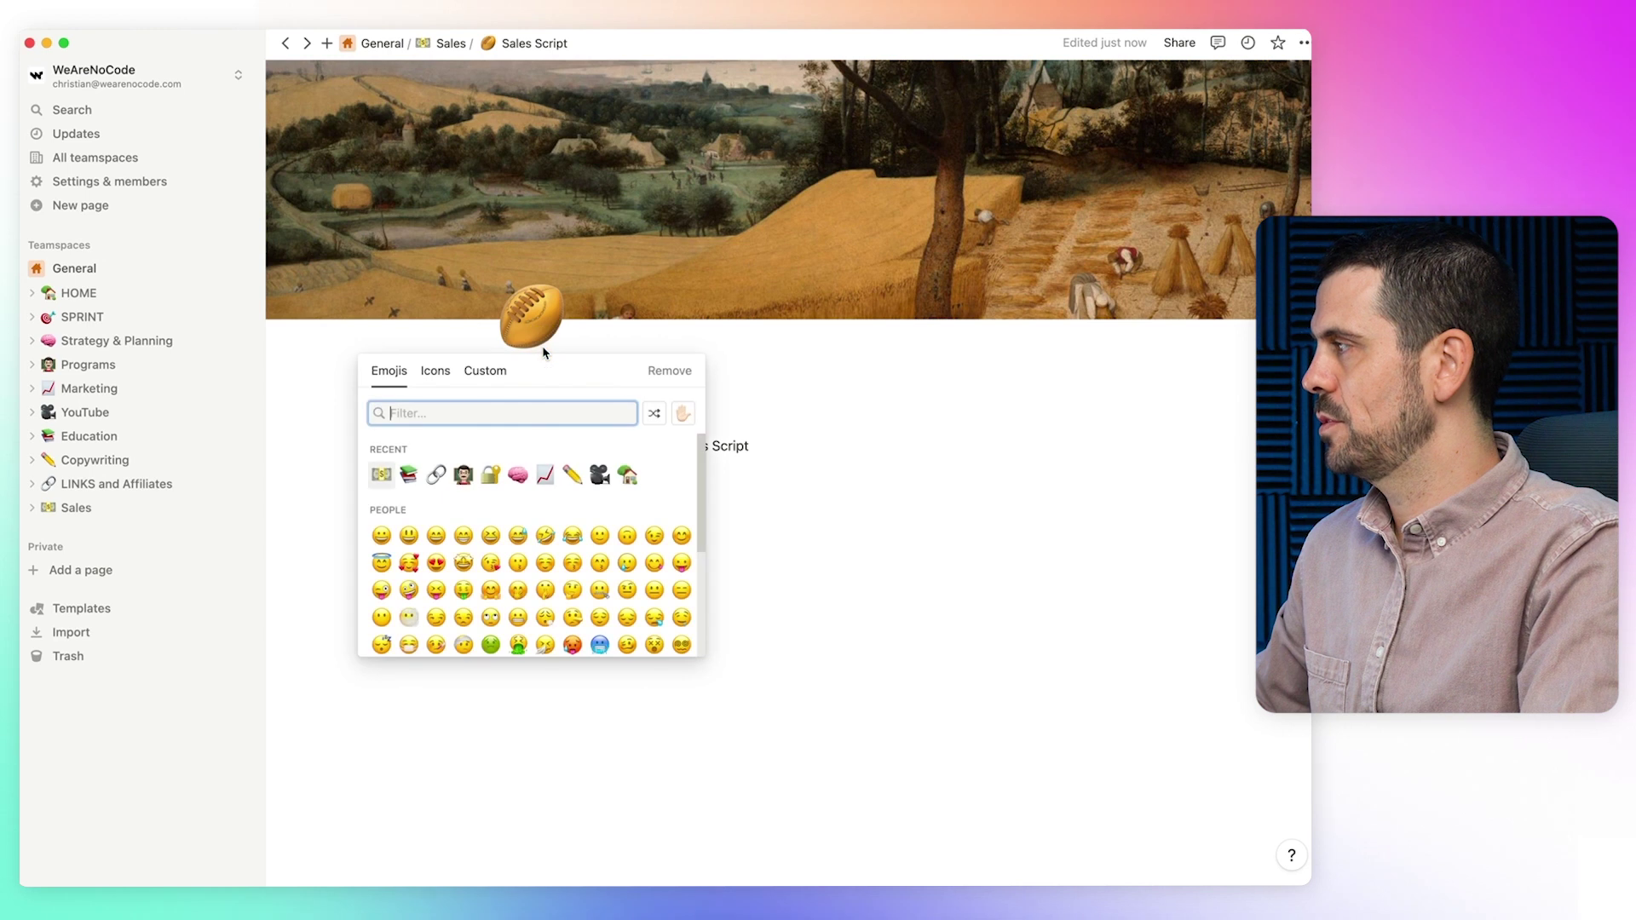
click(847, 365)
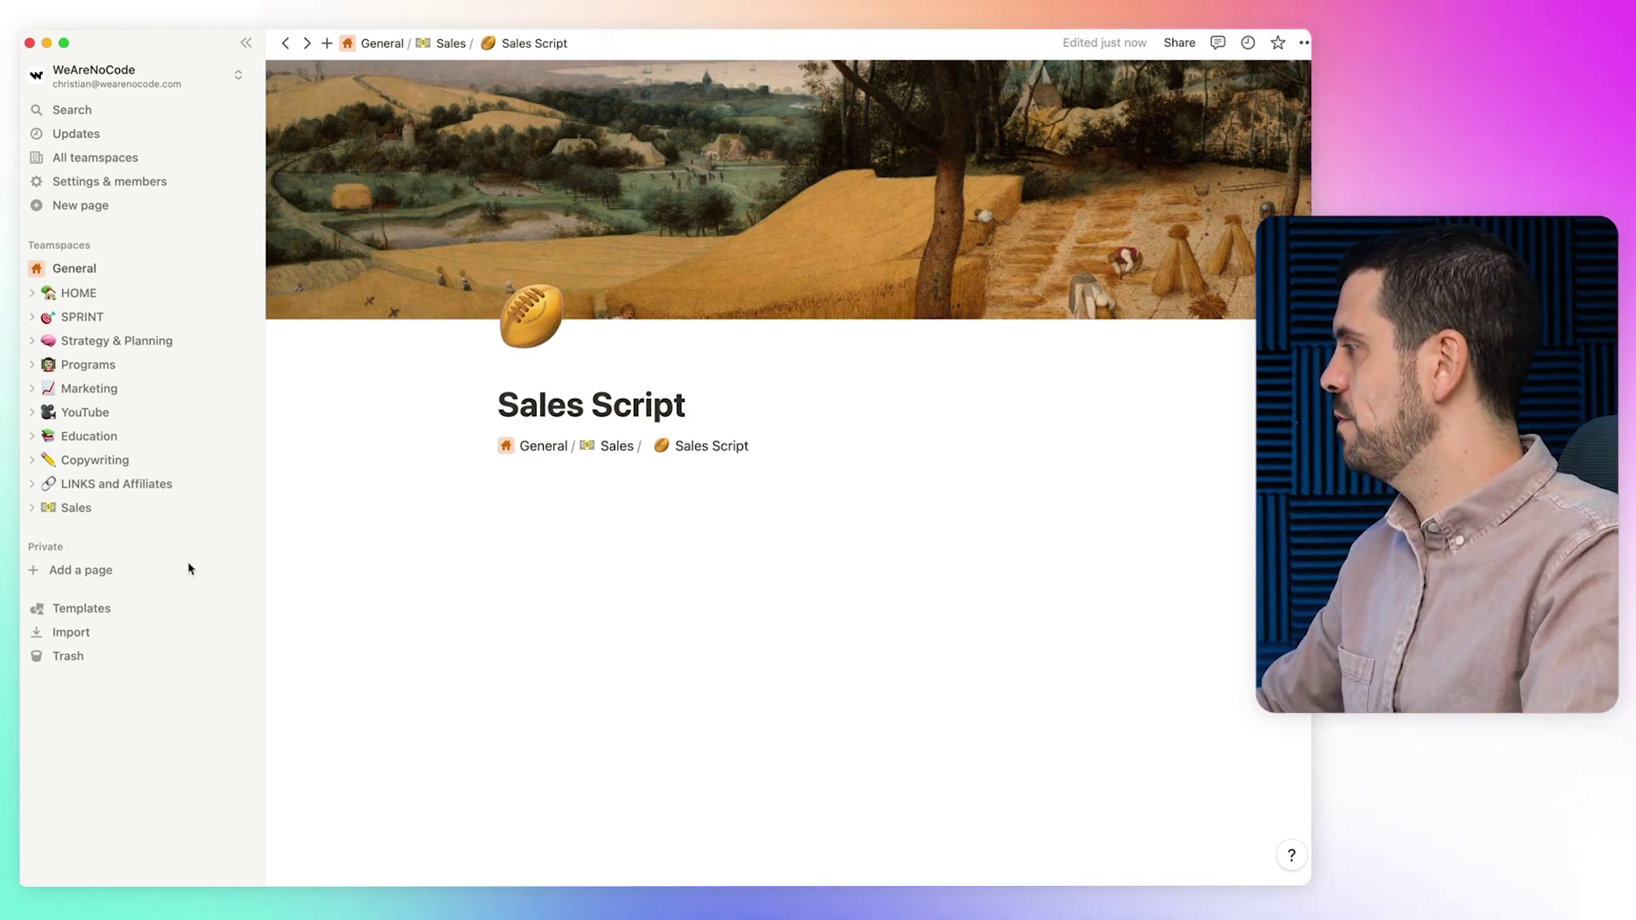
Browse the Work template gallery by category and preview the Basic Content Calendar template
click(94, 613)
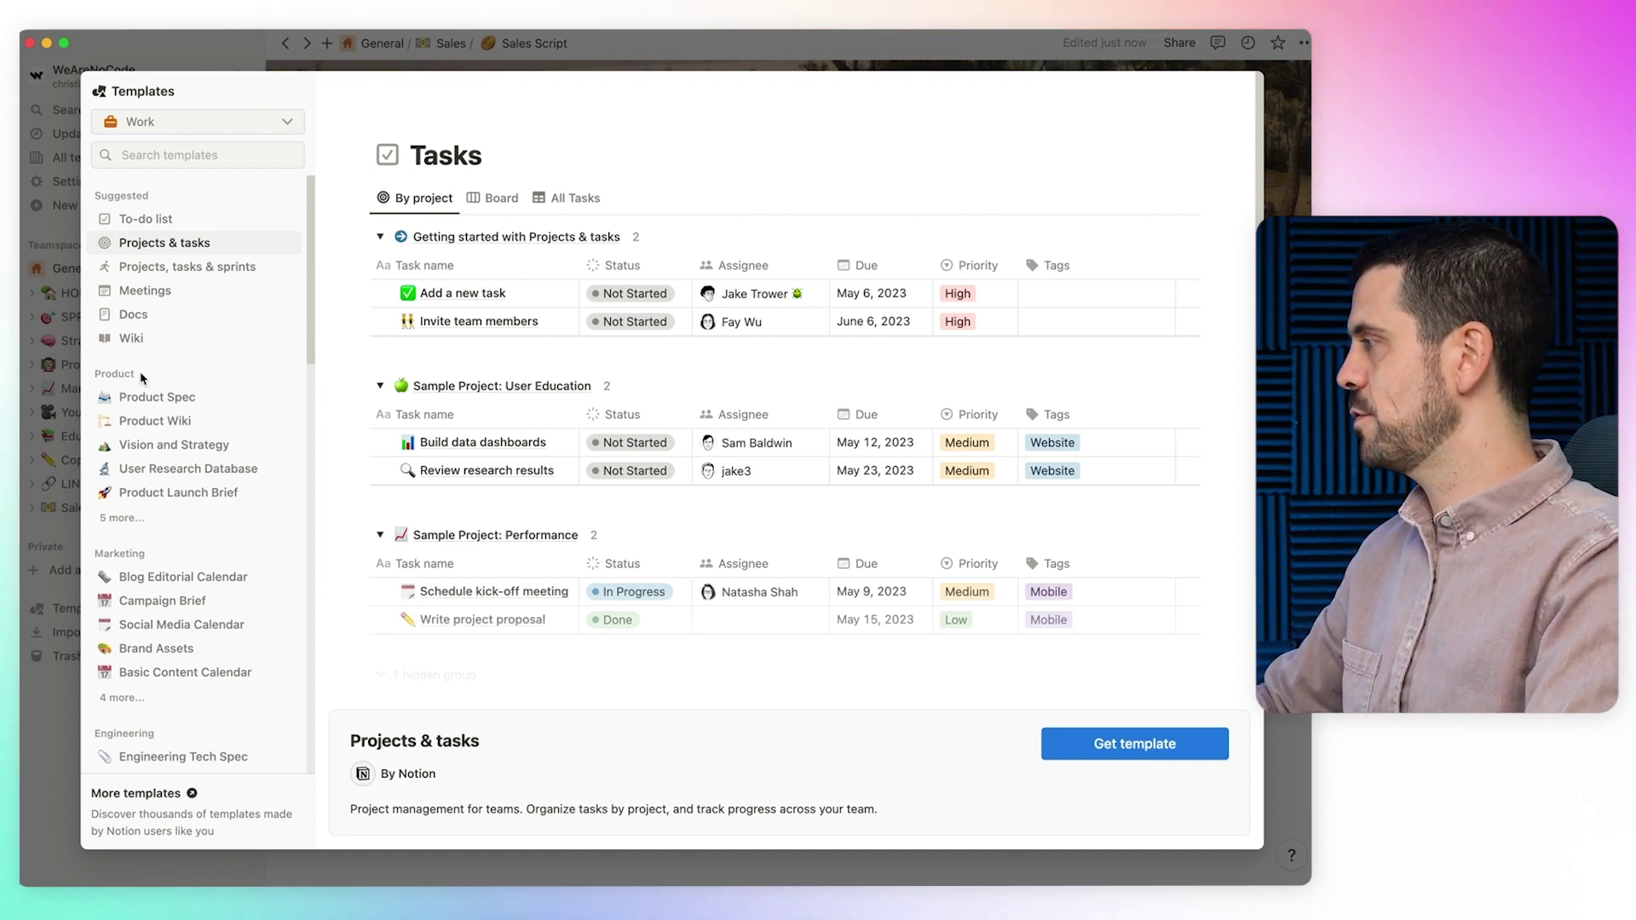
scroll(235, 490, down, 3)
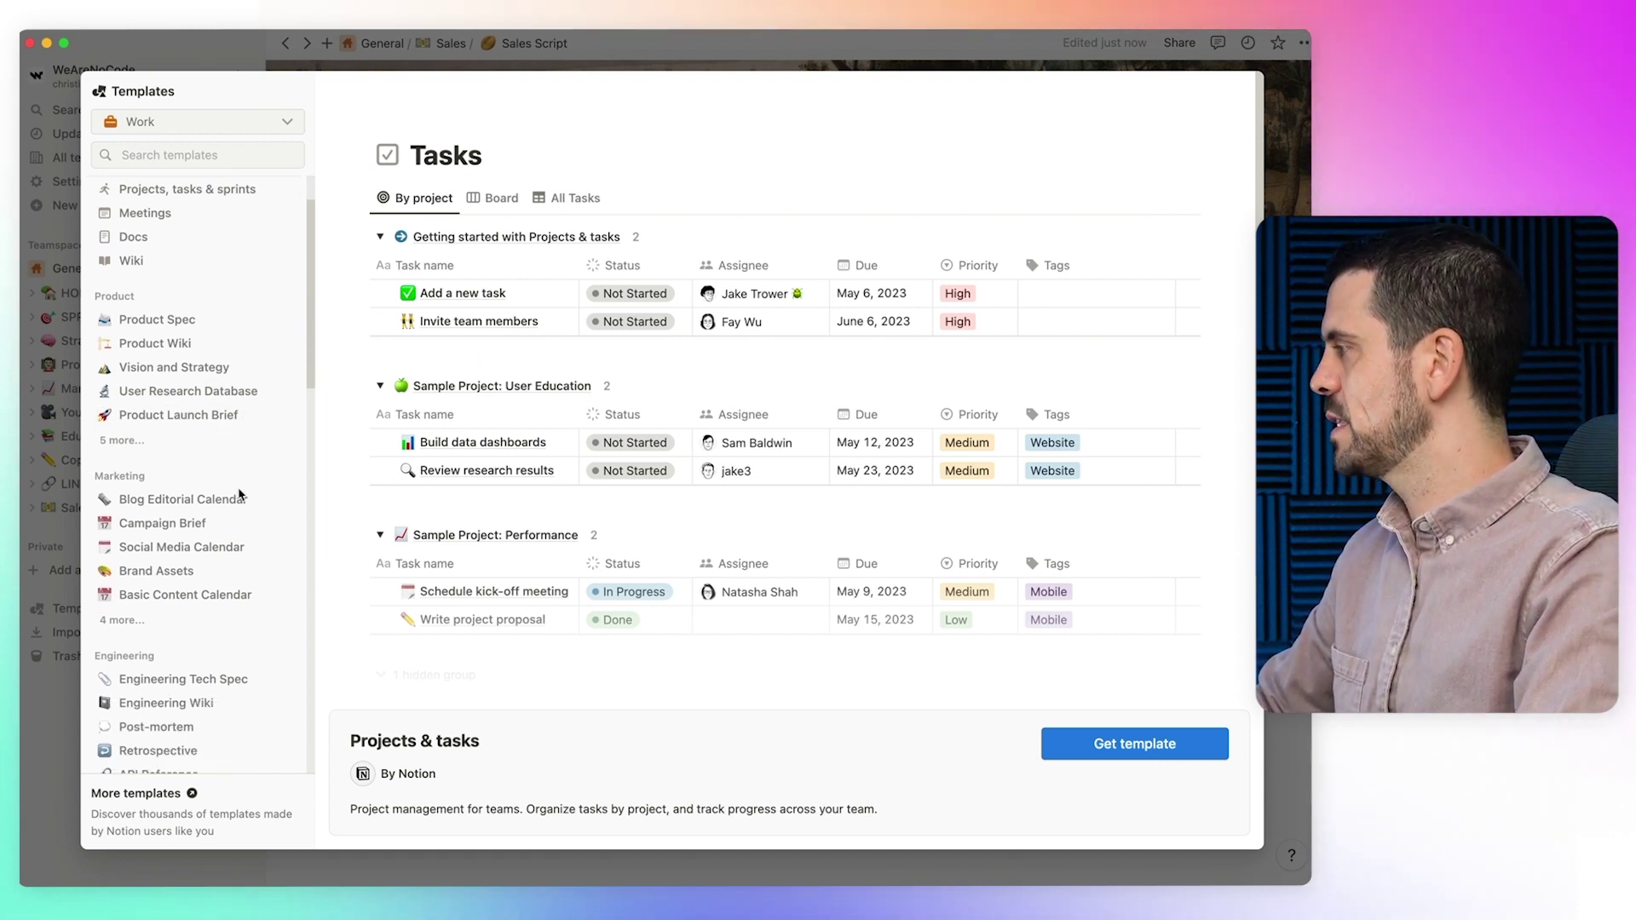
scroll(240, 495, down, 4)
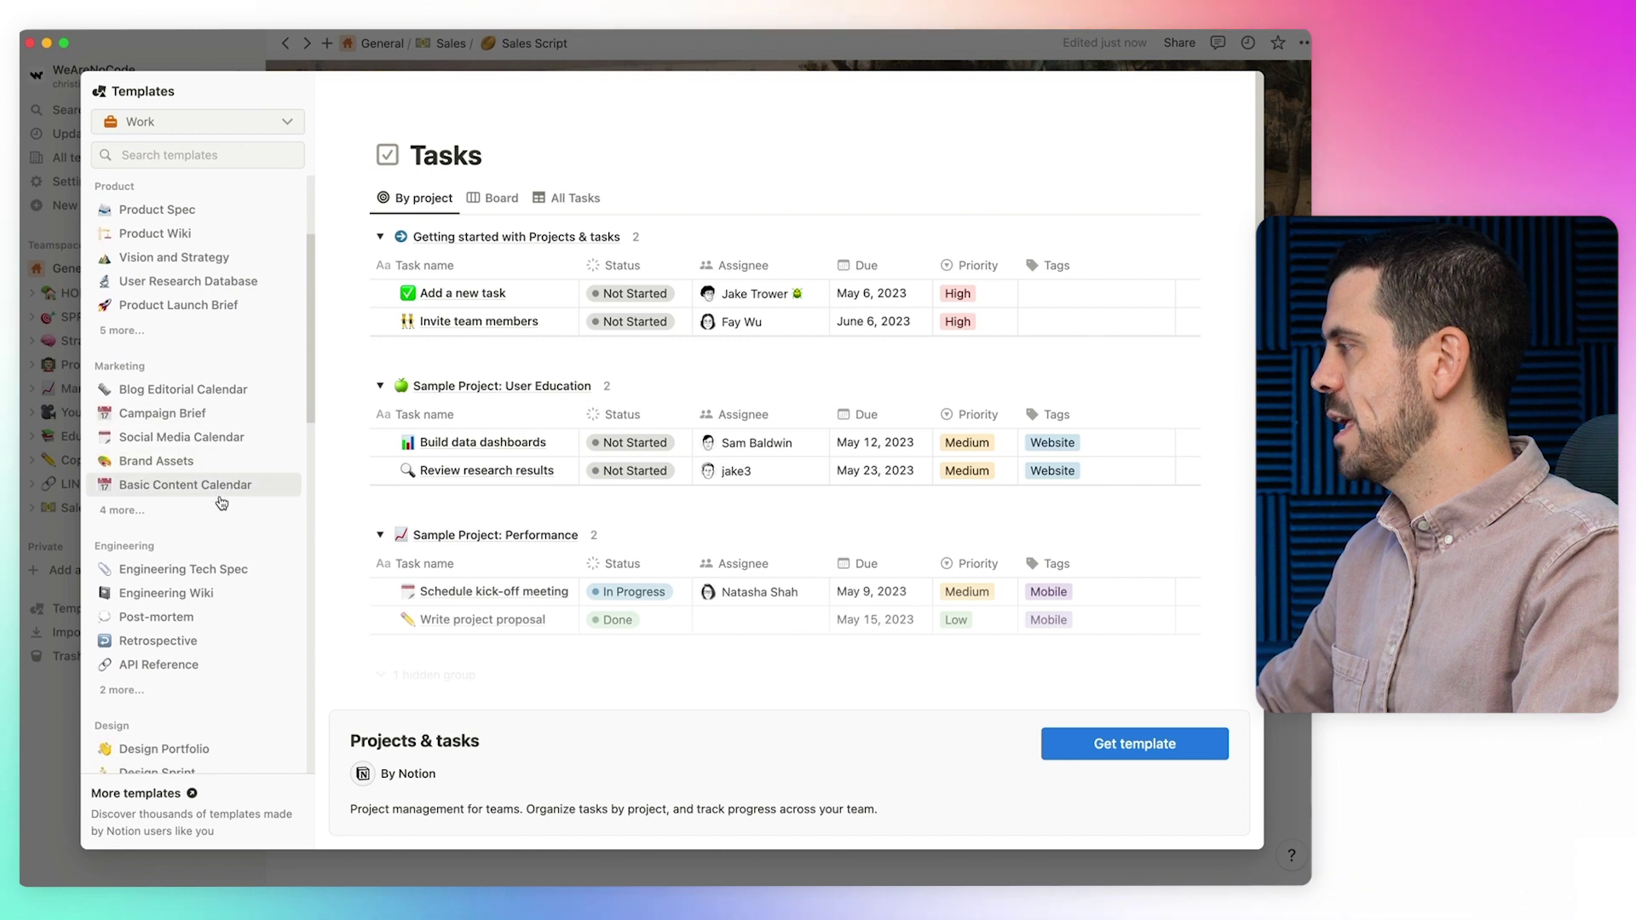
click(188, 487)
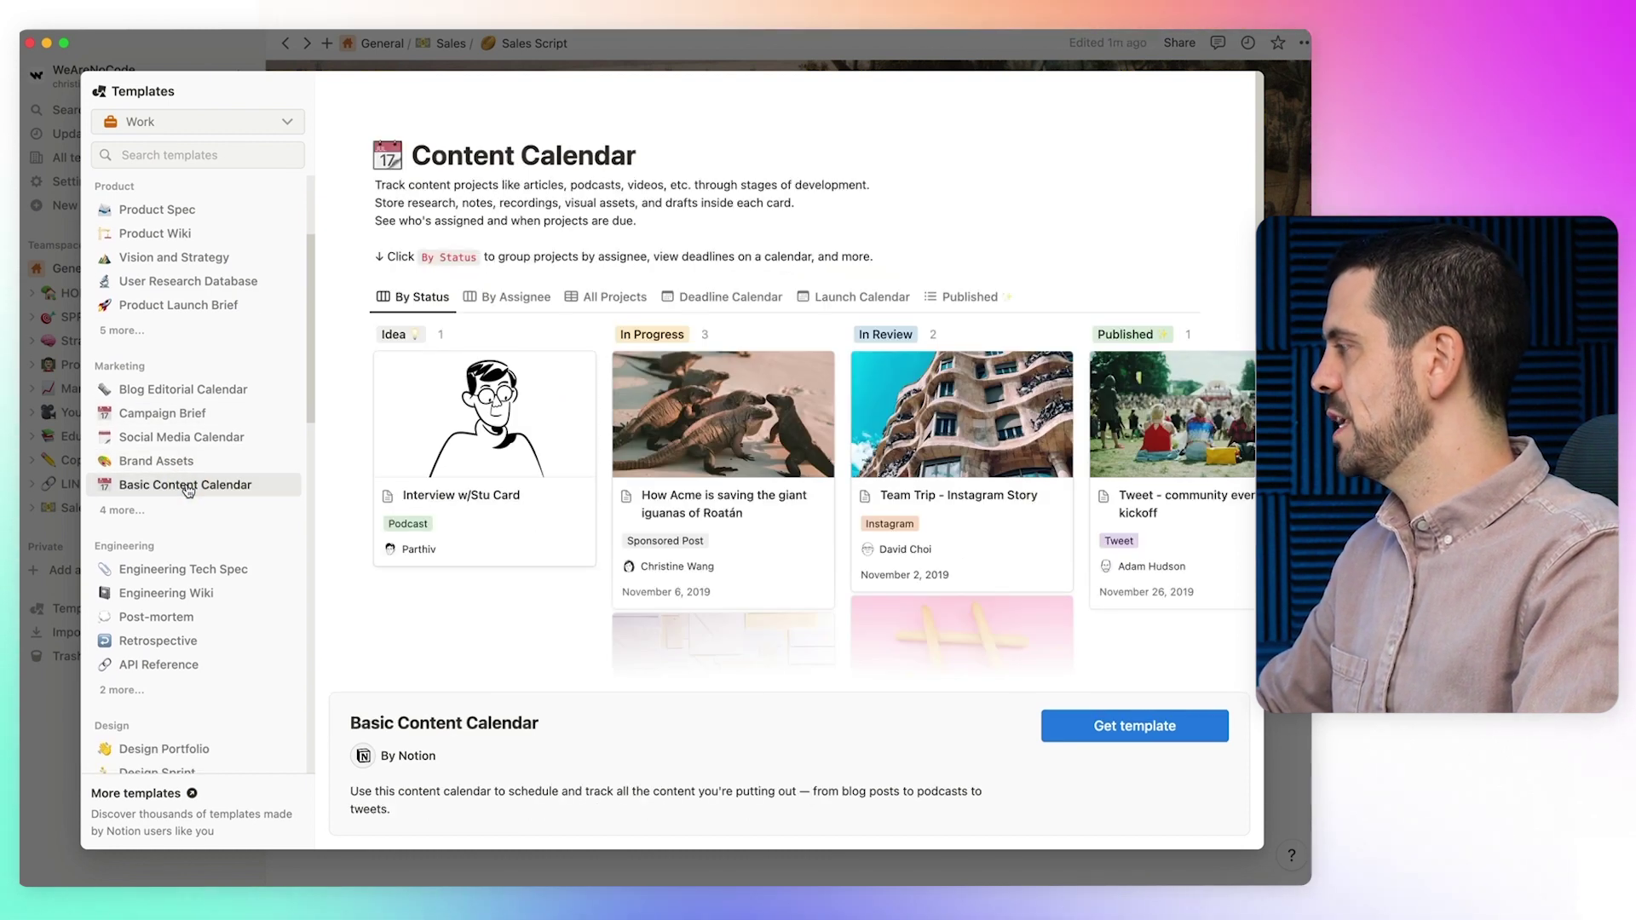
scroll(186, 498, down, 4)
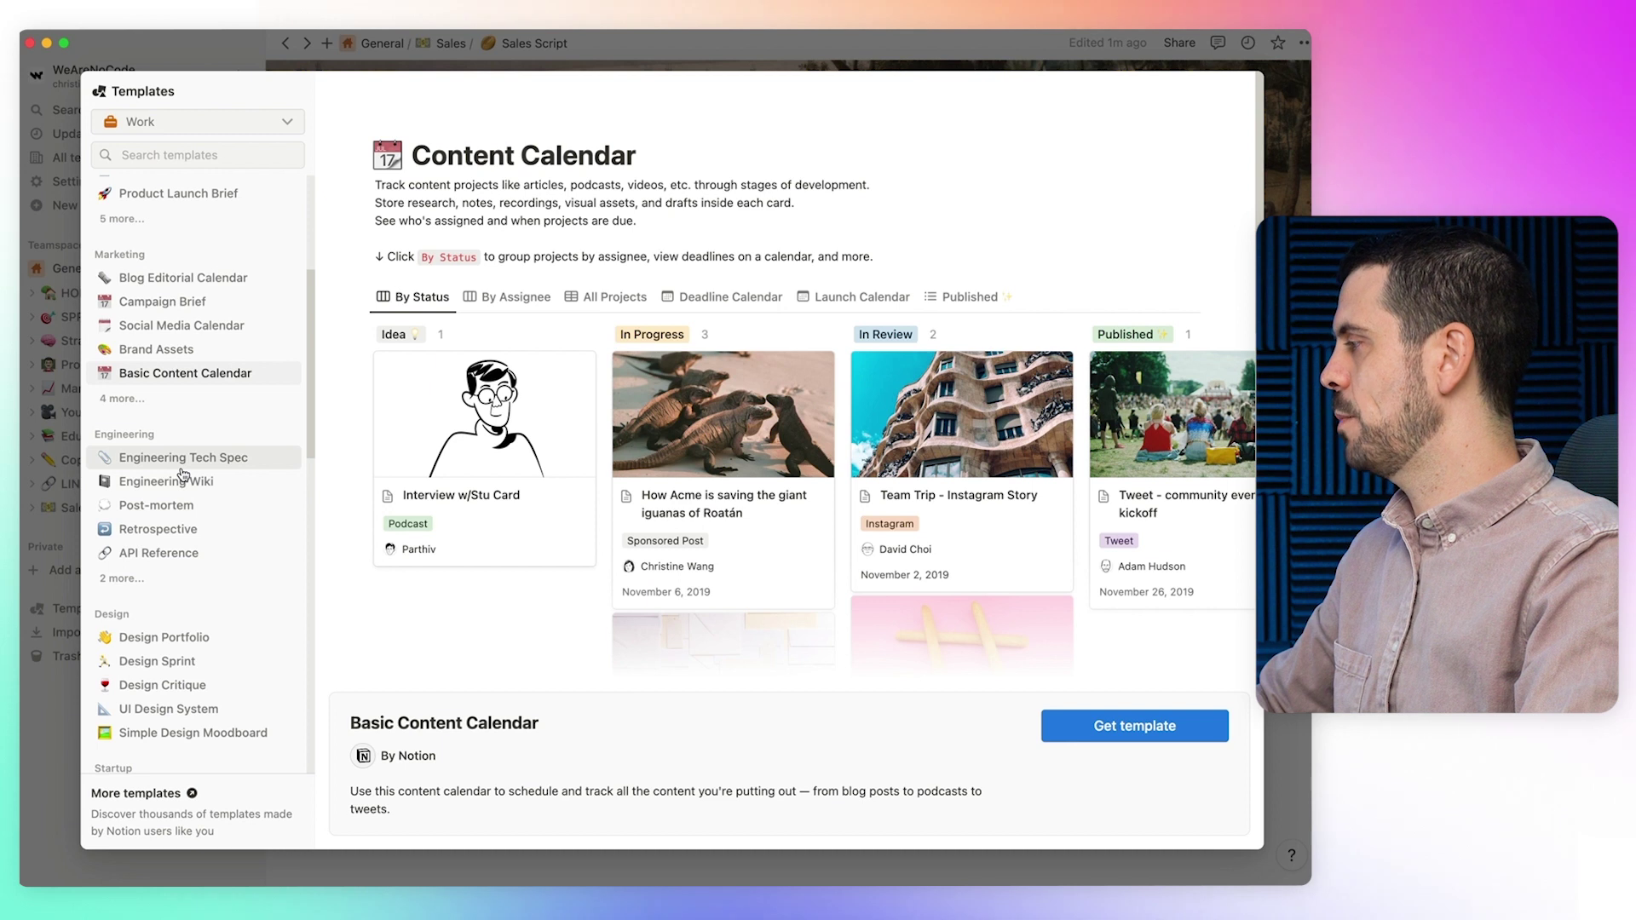
scroll(177, 507, down, 4)
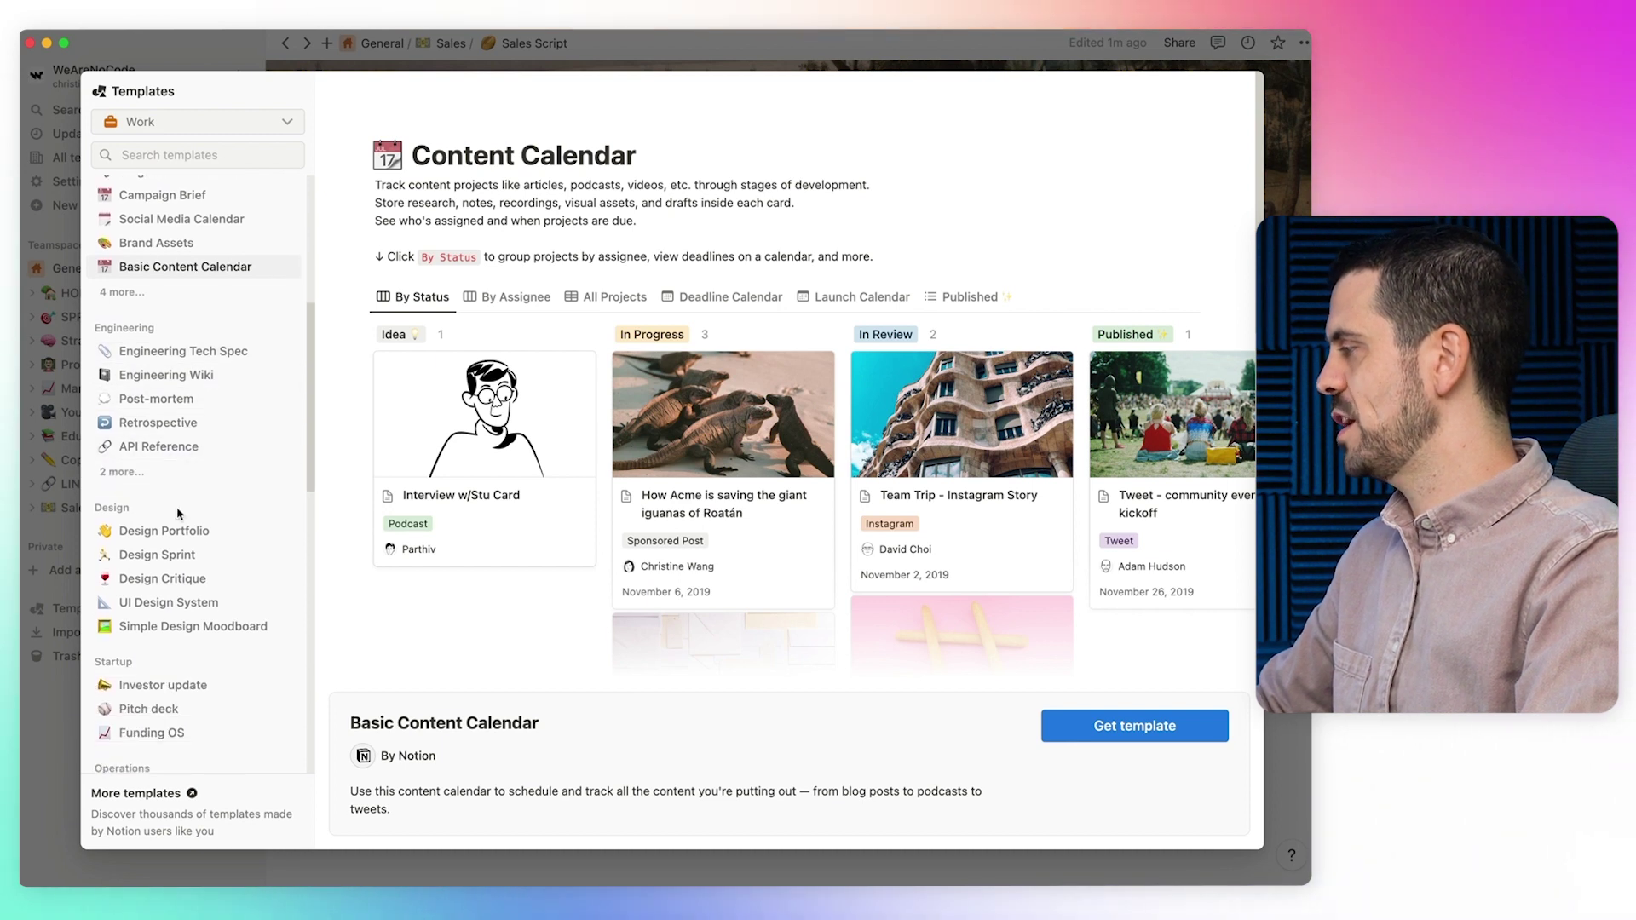
scroll(179, 513, down, 6)
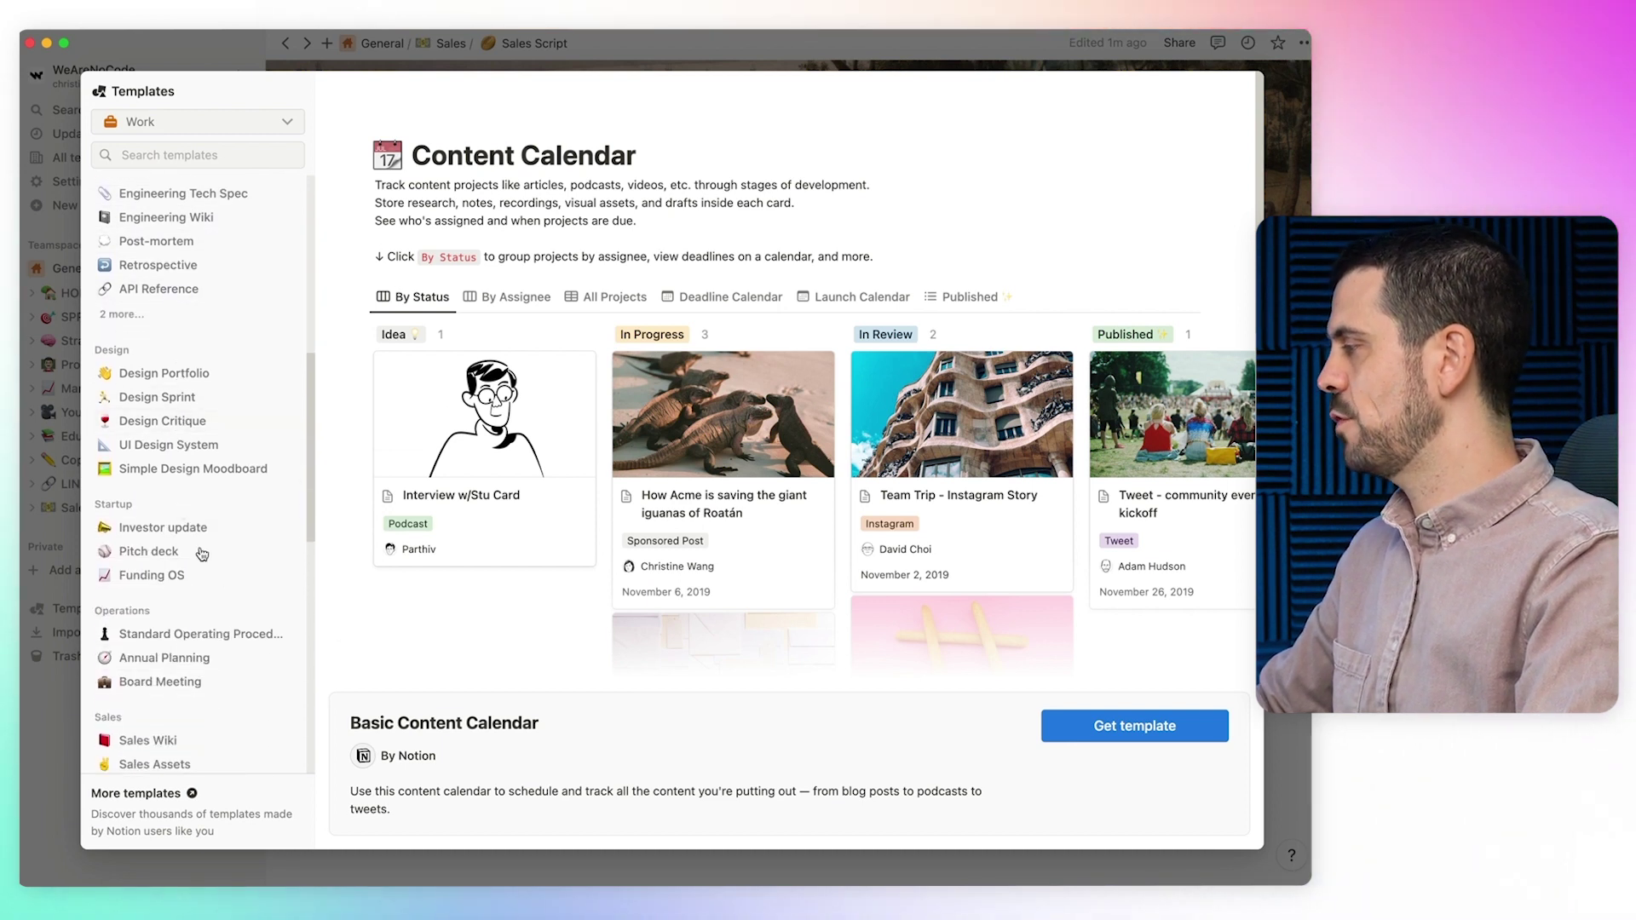
scroll(230, 594, down, 20)
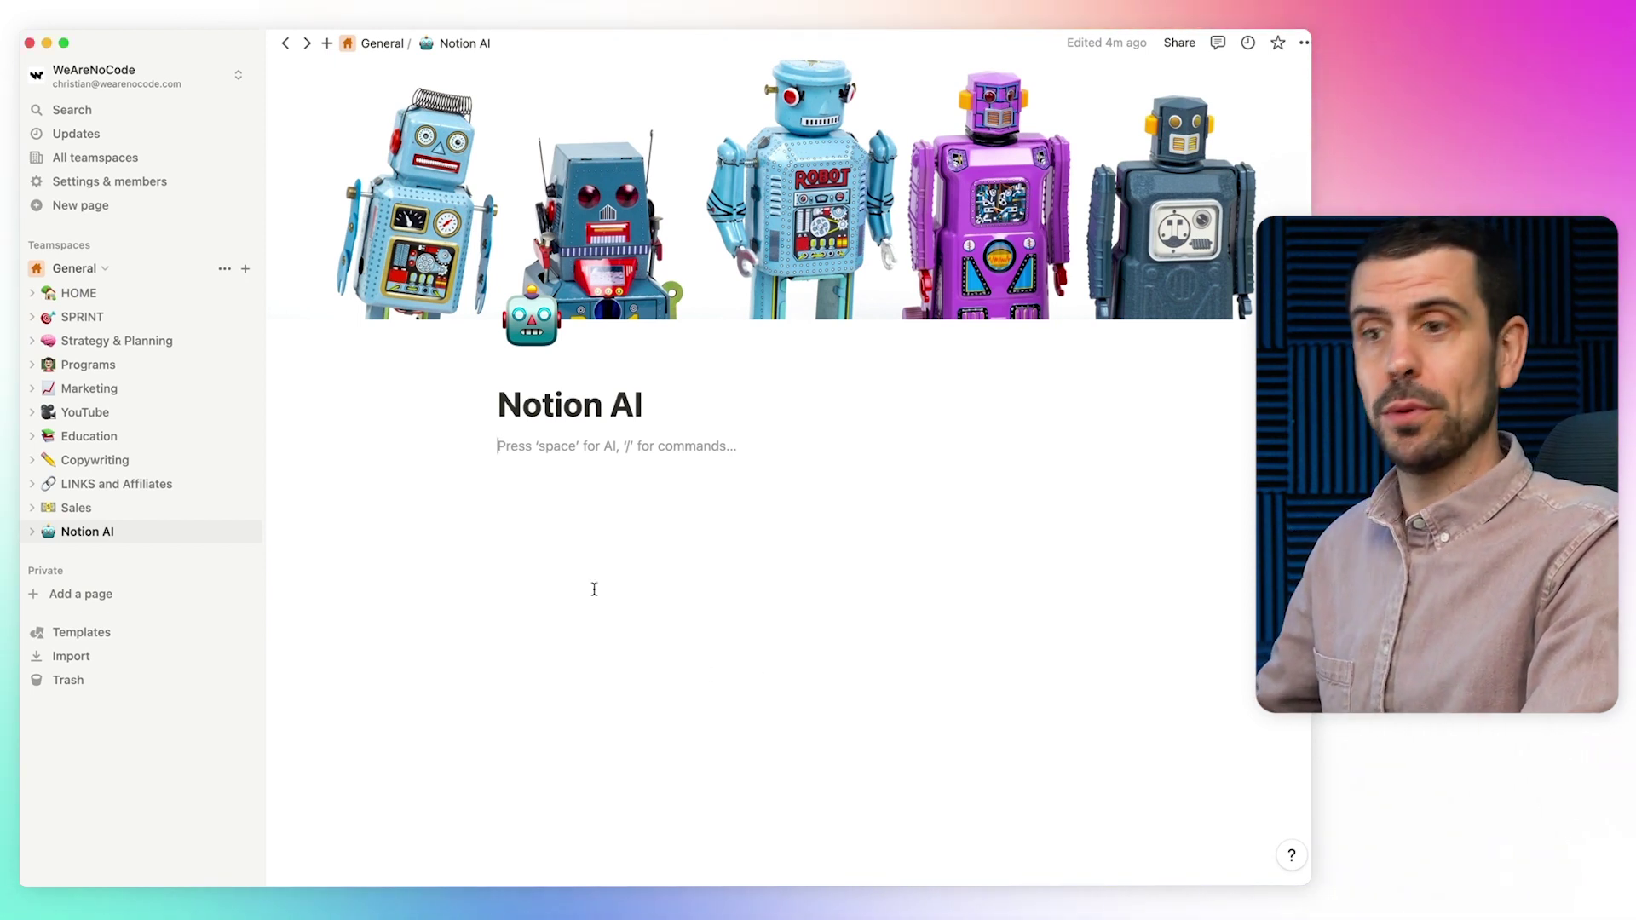
Have AI write the first line of the Notion AI page from a prompt beginning "What is notion in one short"
key(space)
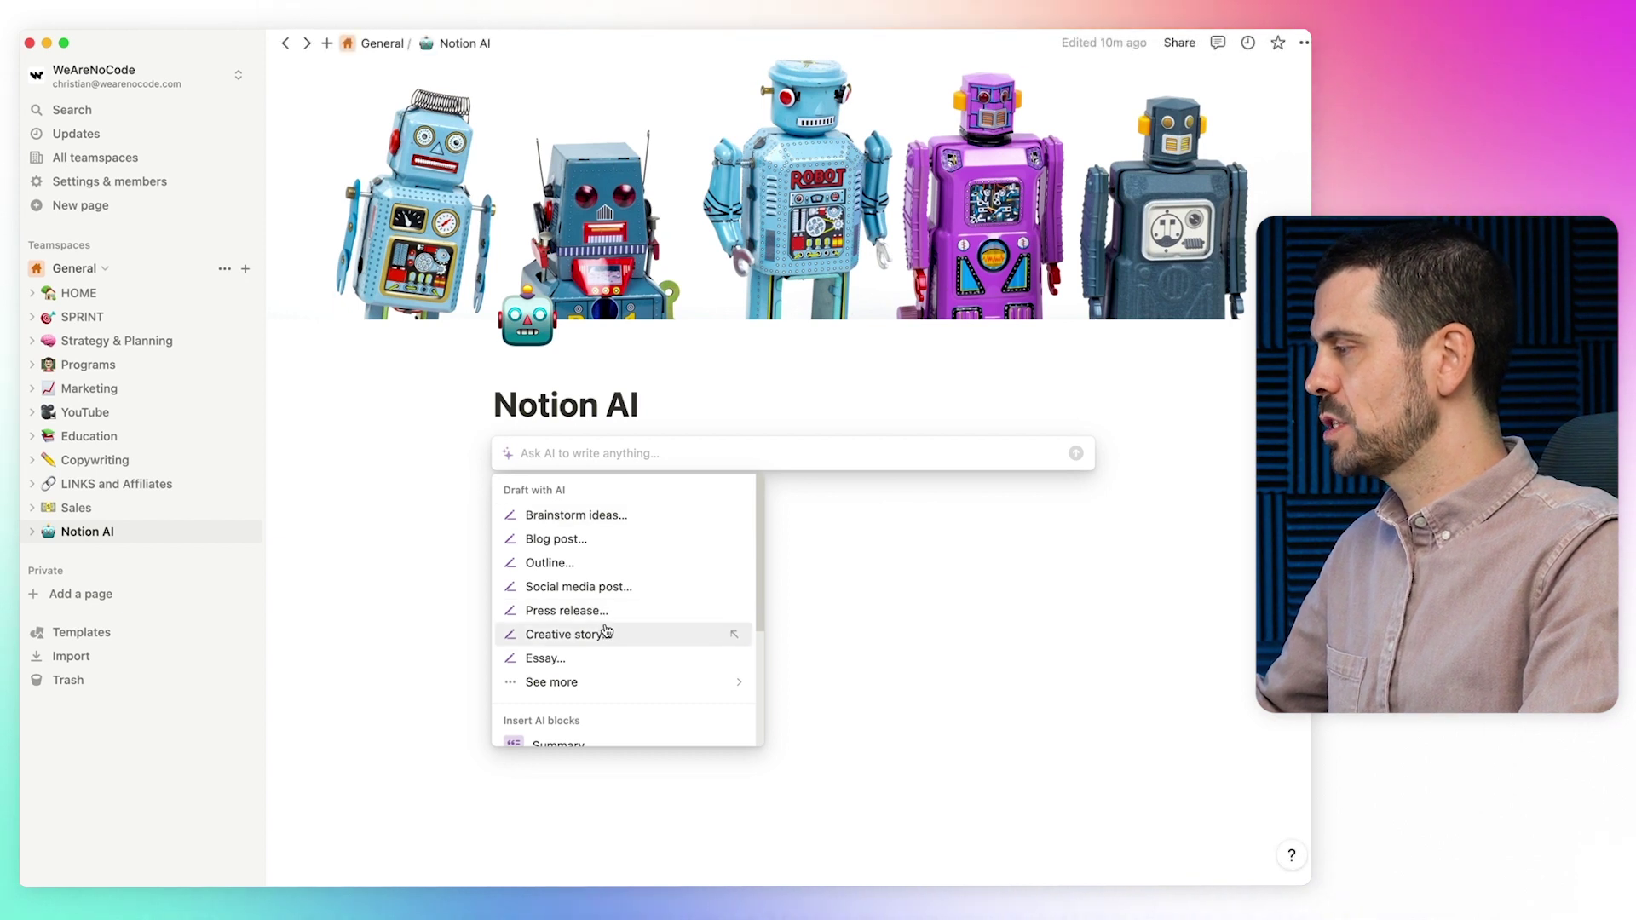
scroll(608, 629, down, 2)
mouse_move(606, 621)
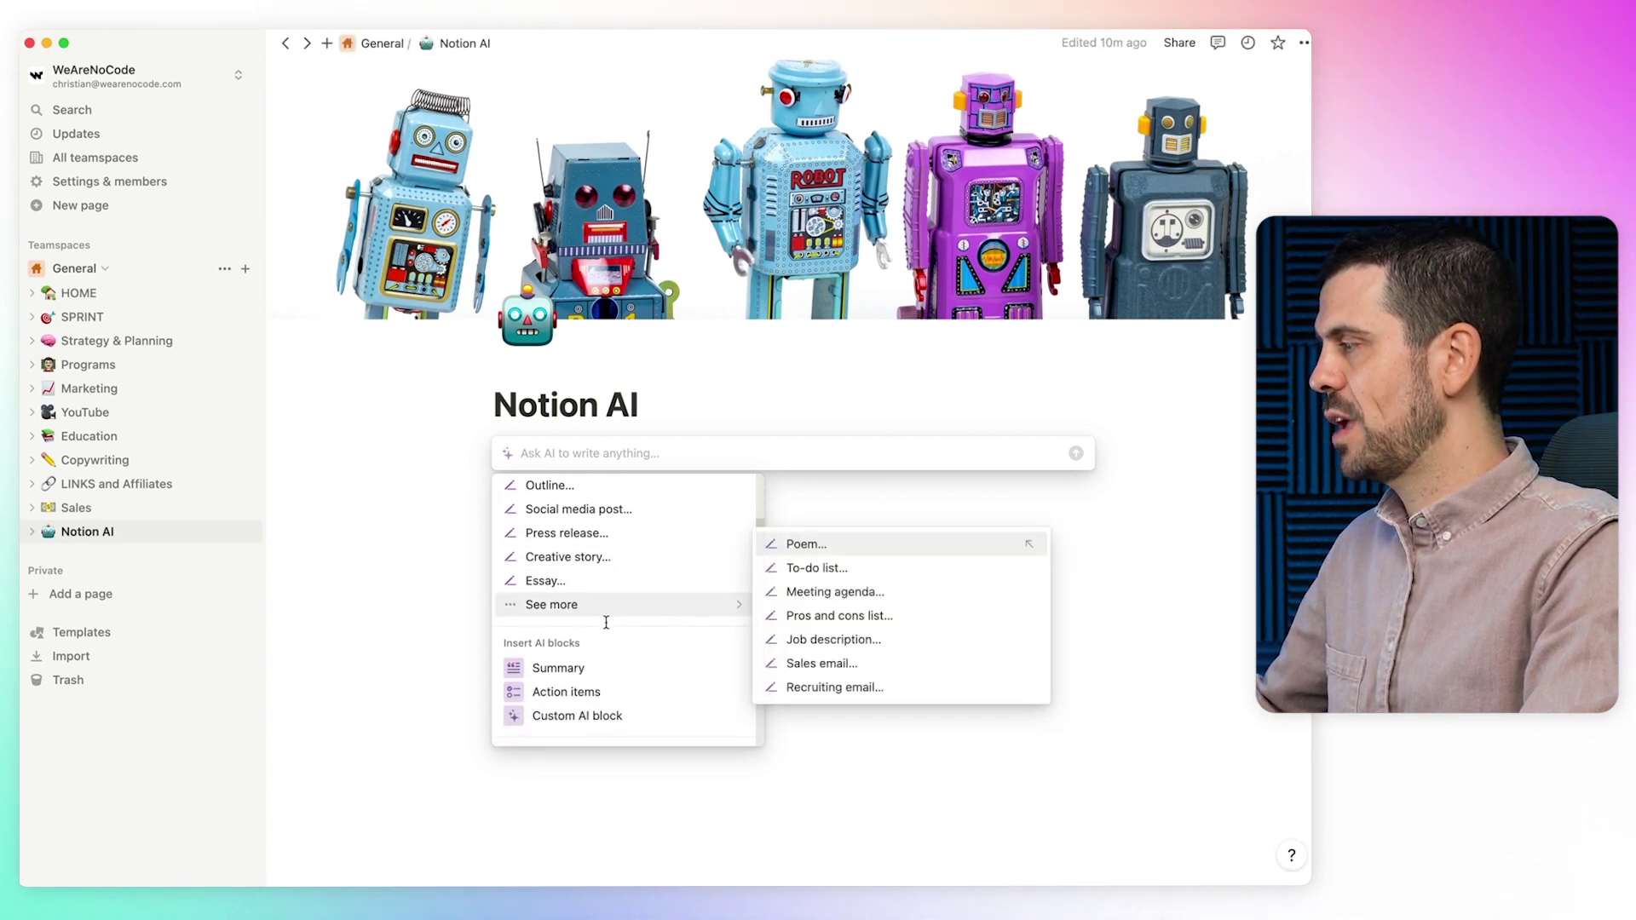
scroll(606, 622, down, 2)
scroll(606, 621, down, 1)
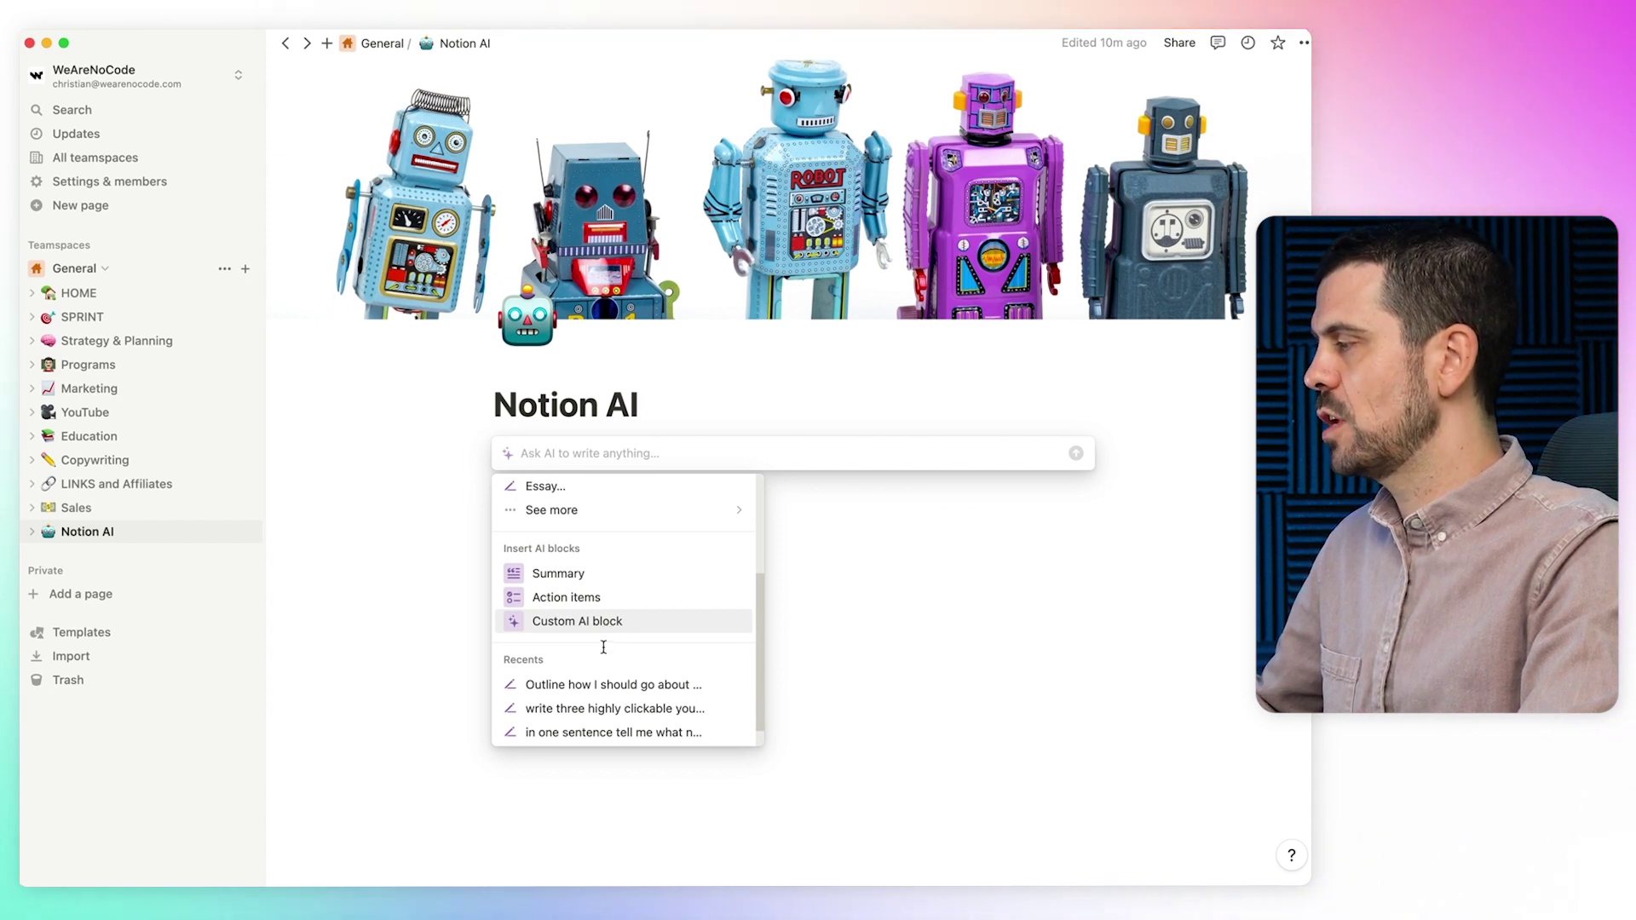
scroll(603, 646, up, 3)
text(What is)
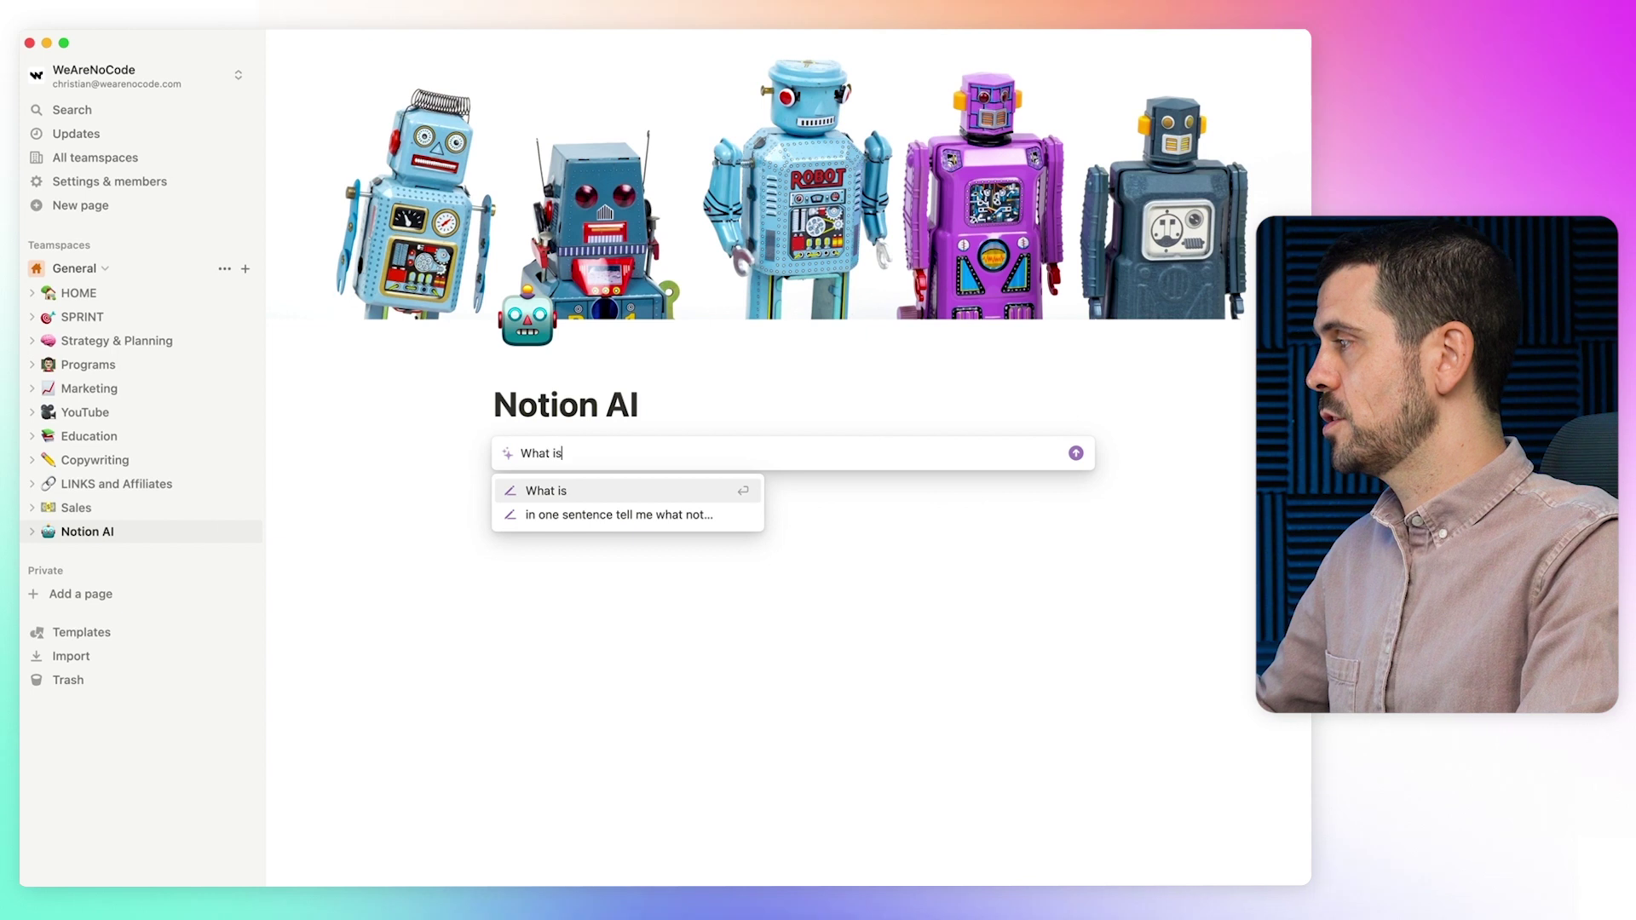
text( notion in one short)
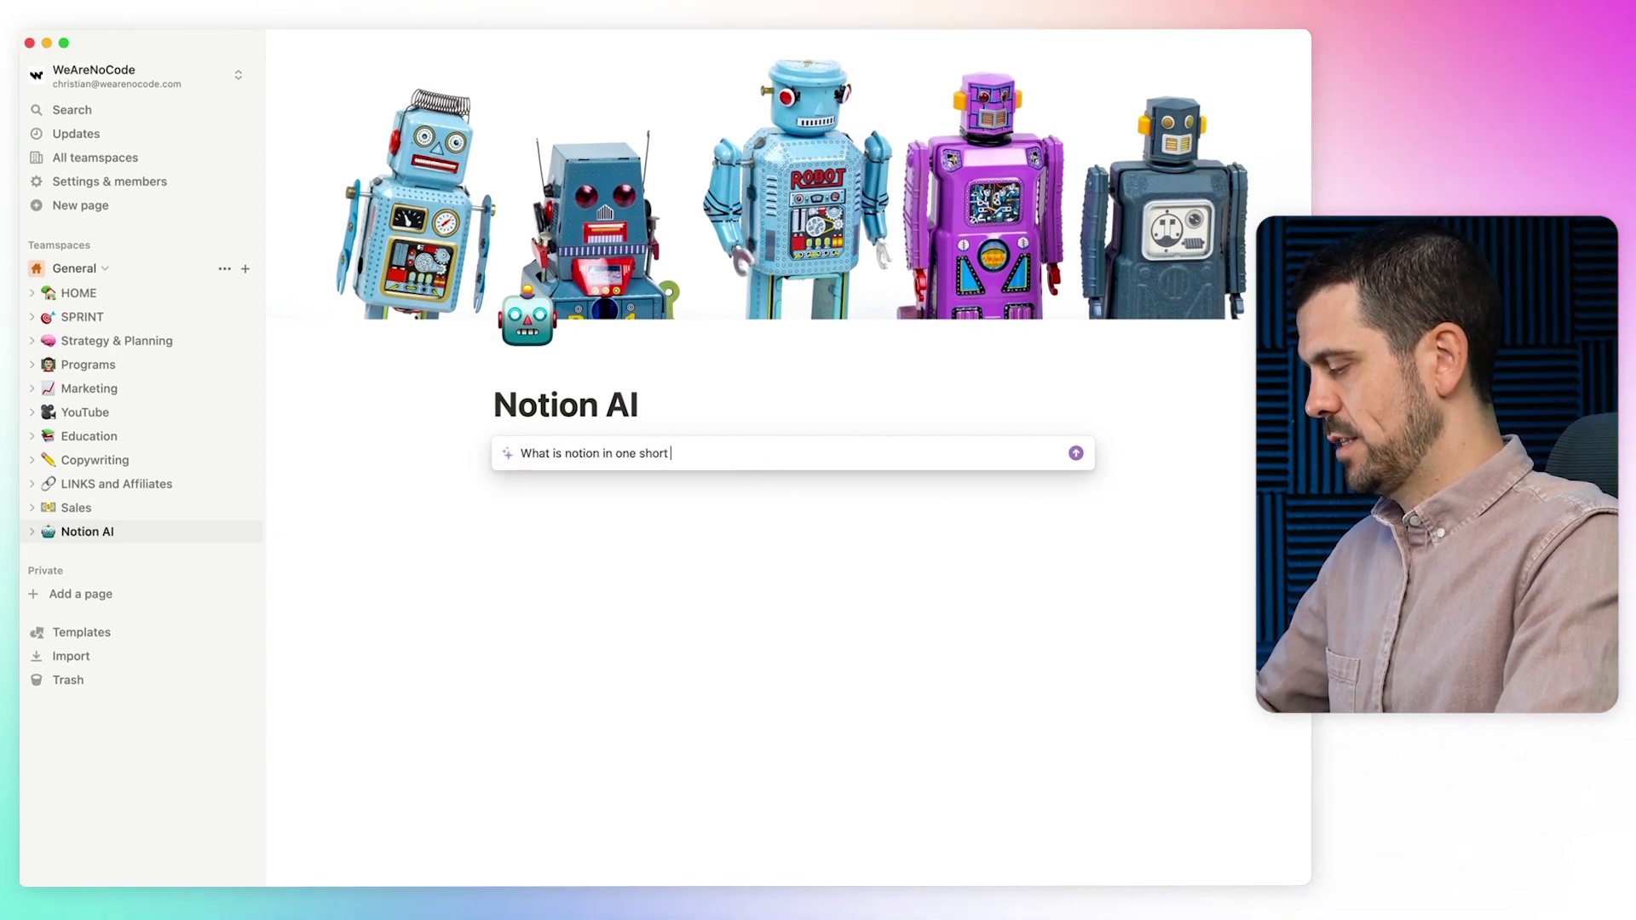
key(Return)
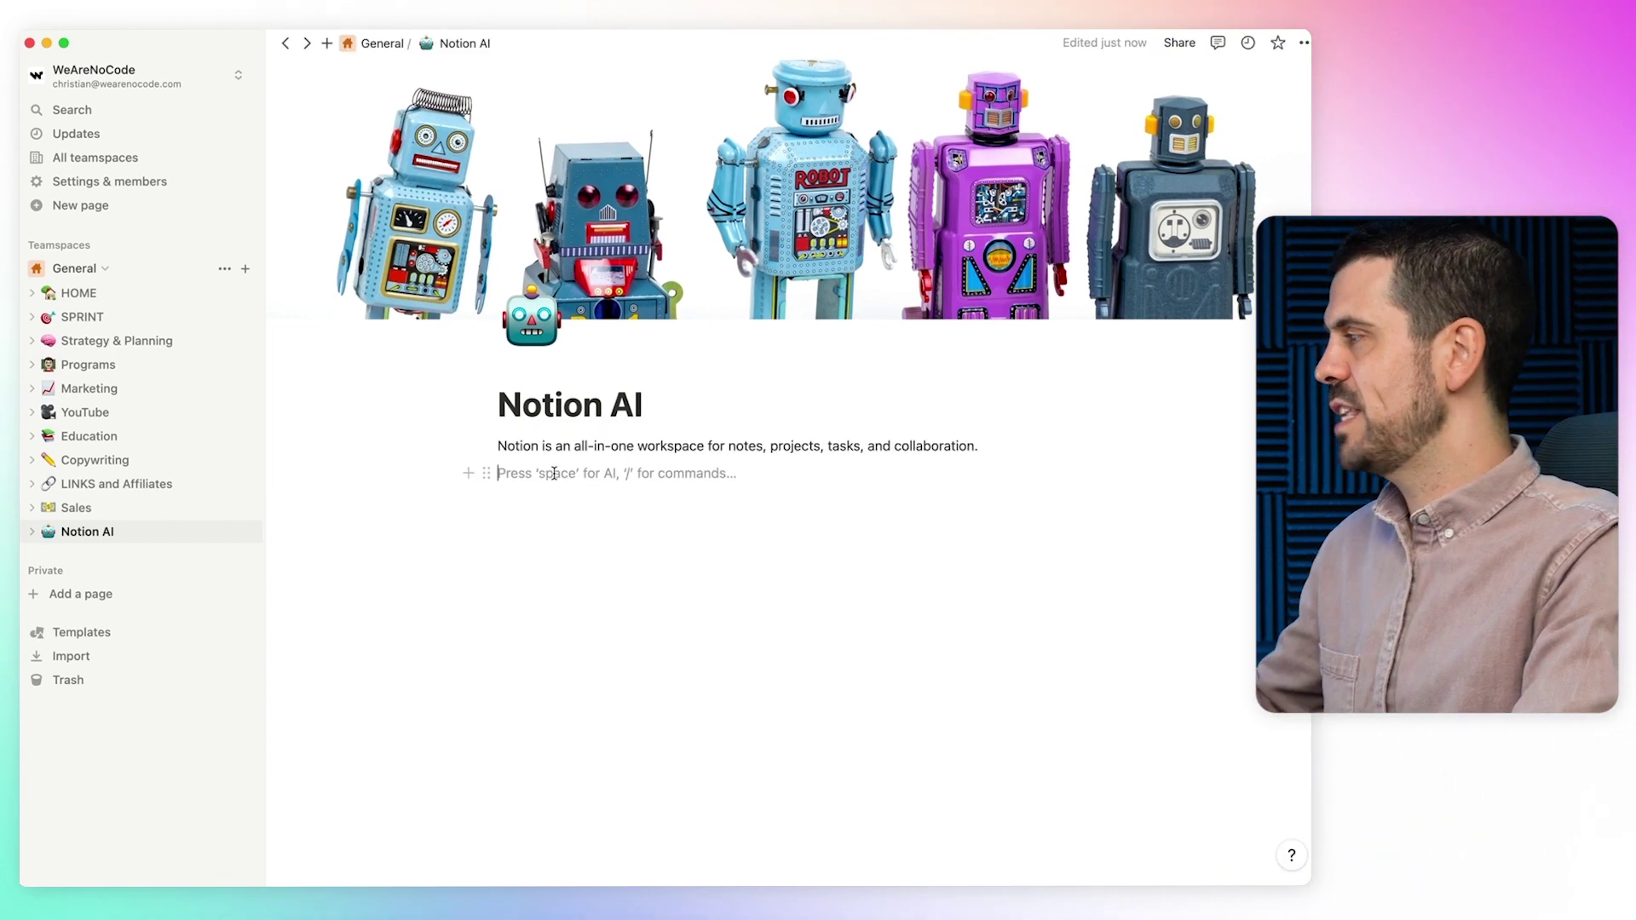
Try translating the sentence about Notion into French, Spanish and Portuguese with AI
drag(498, 446, 980, 447)
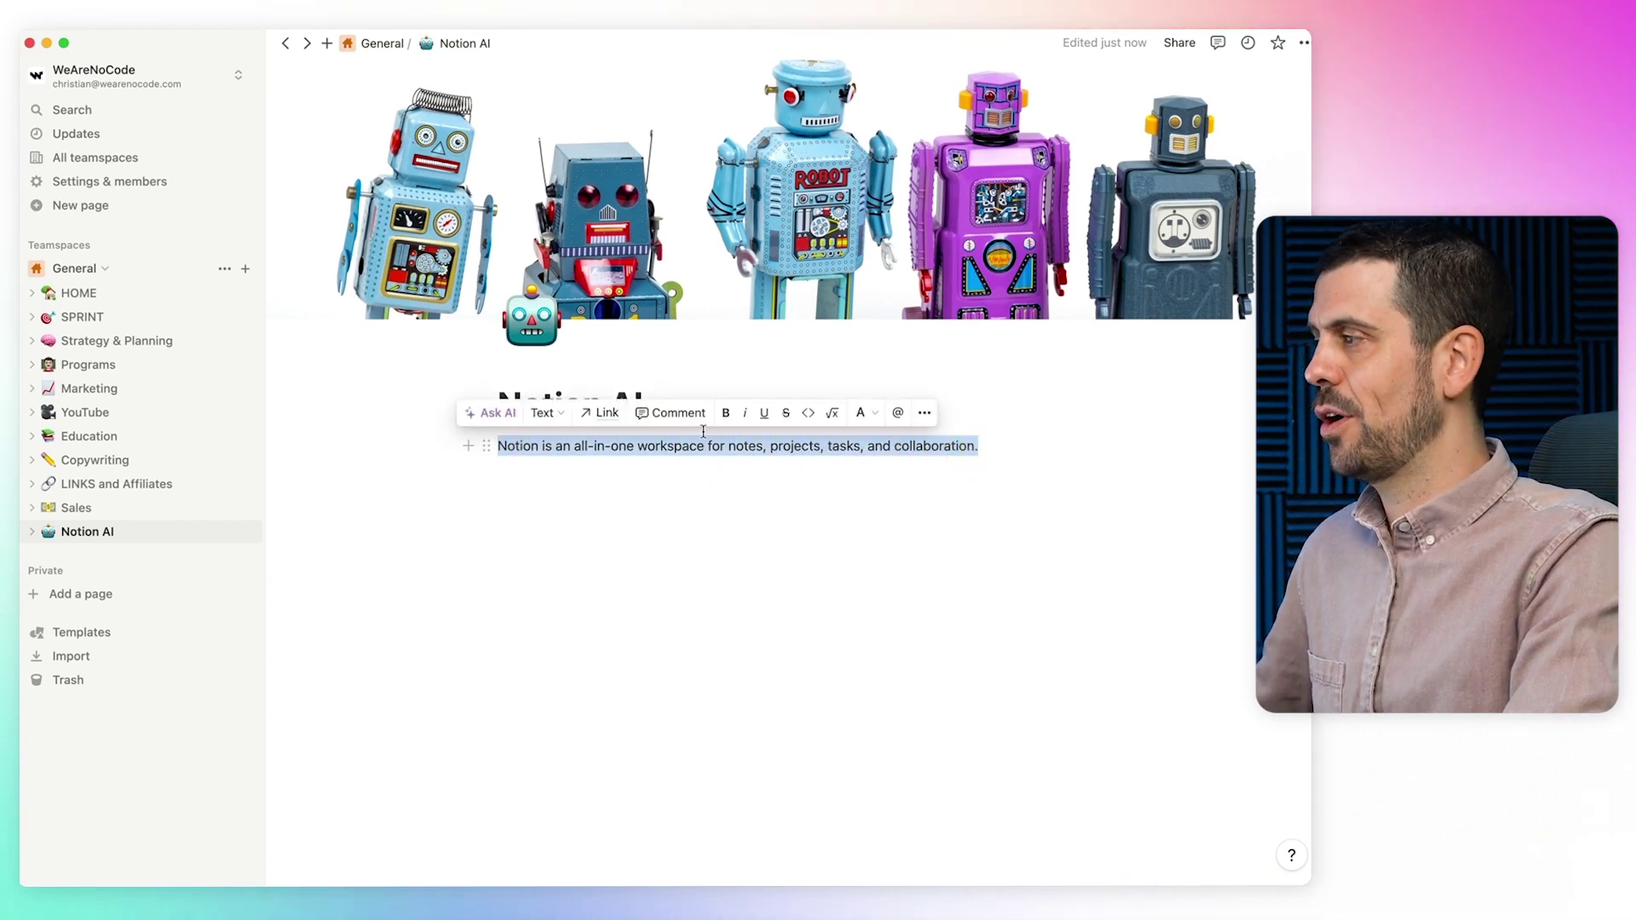
click(489, 413)
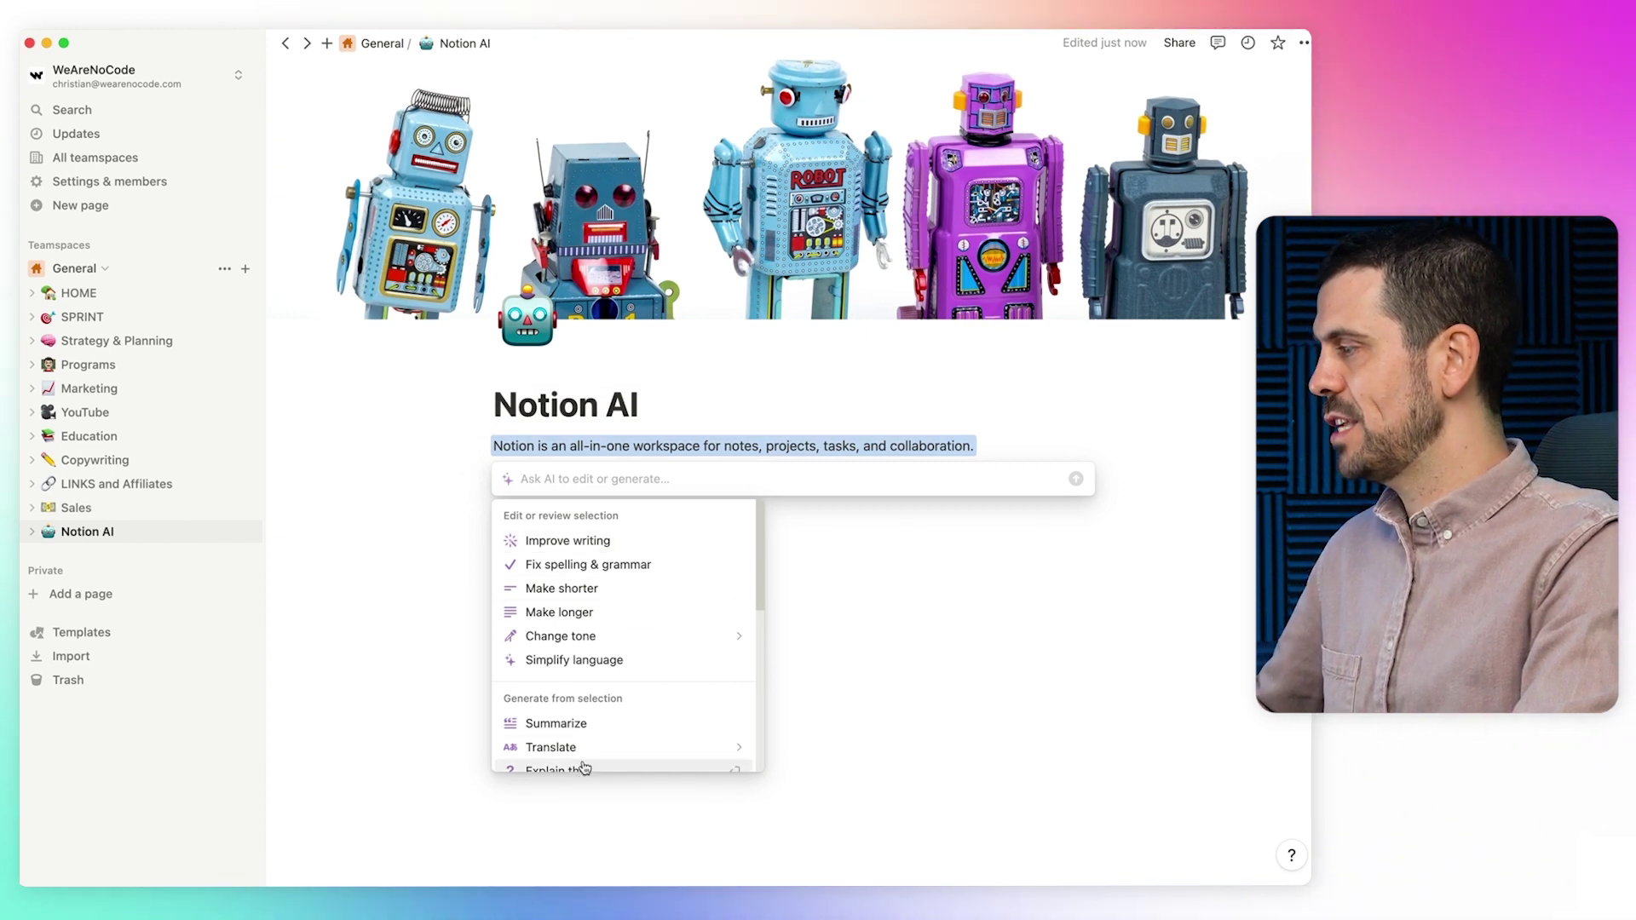
mouse_move(583, 756)
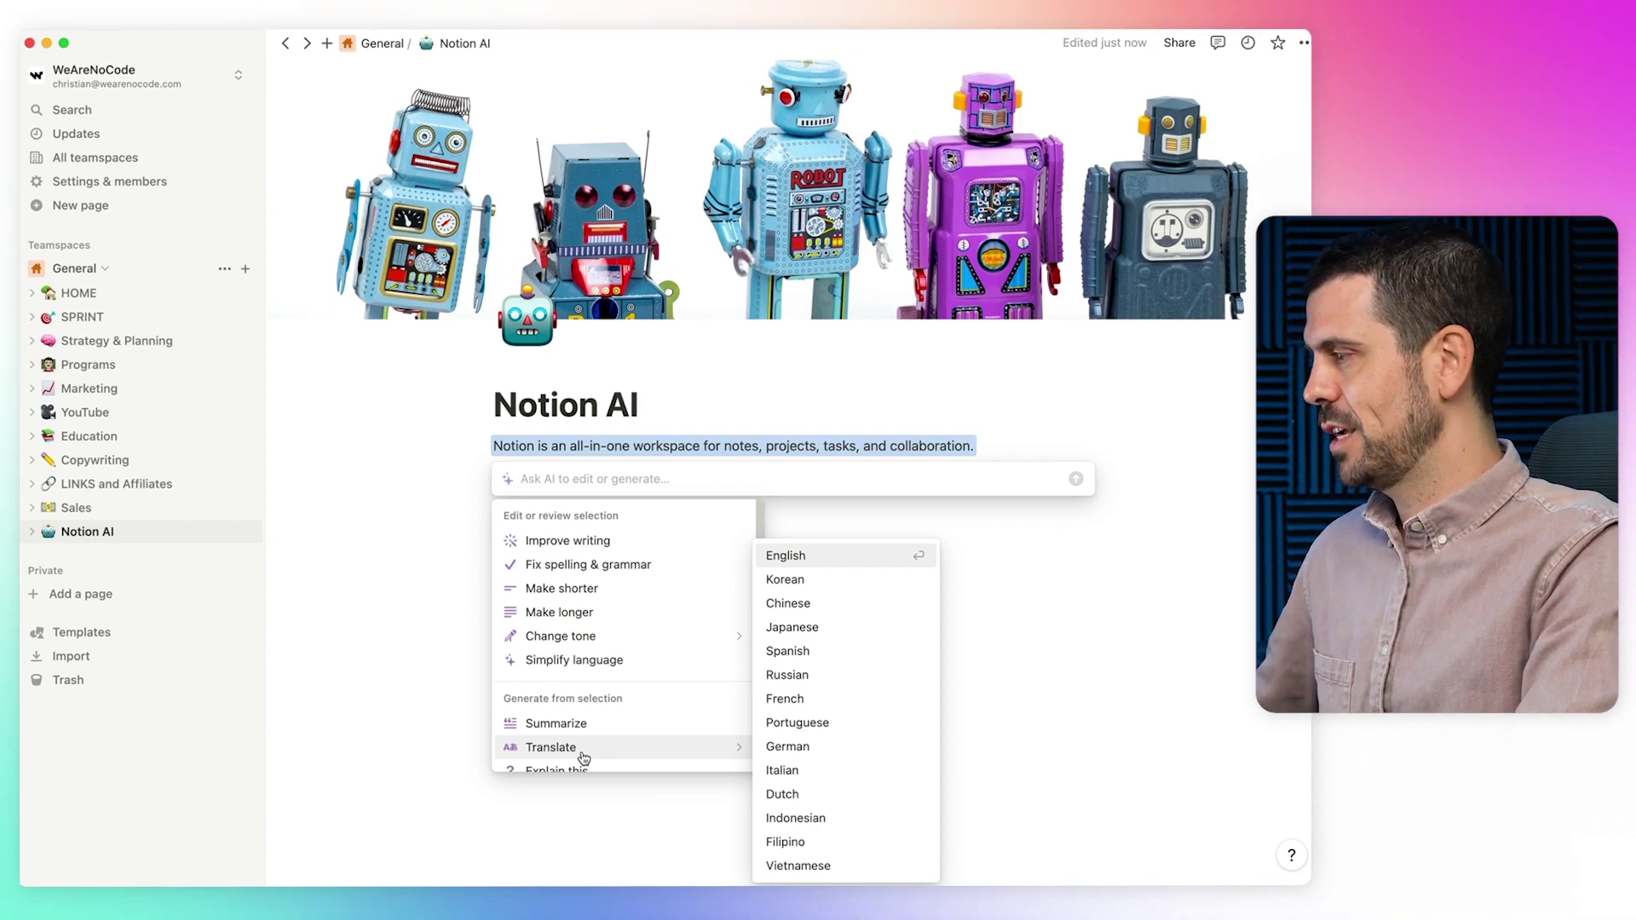
mouse_move(735, 747)
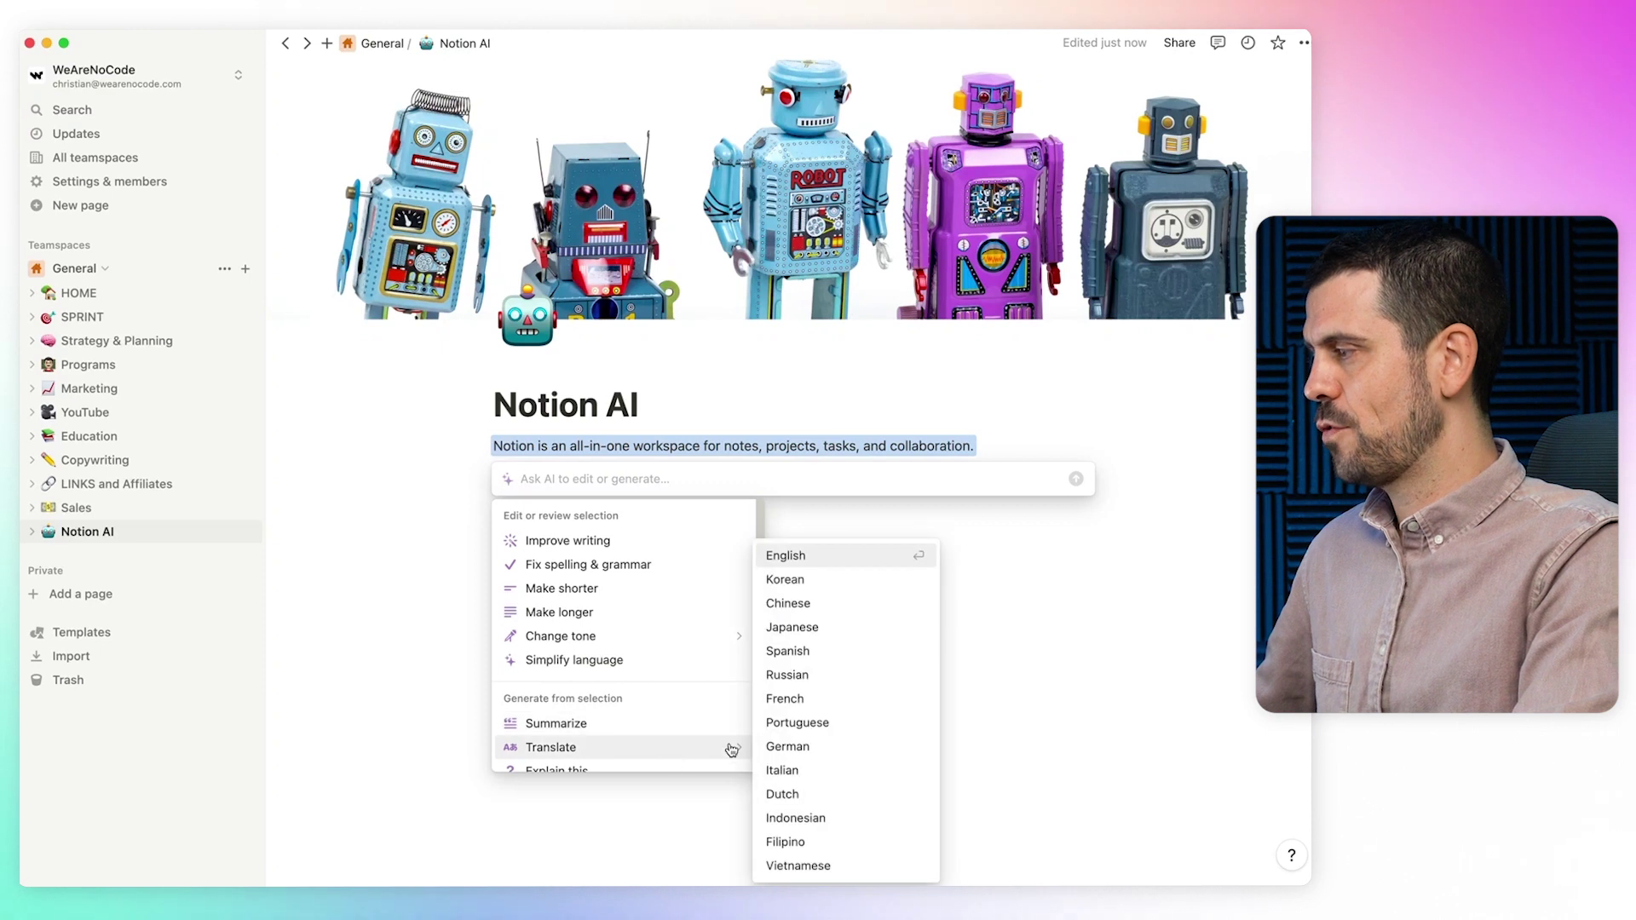
click(785, 699)
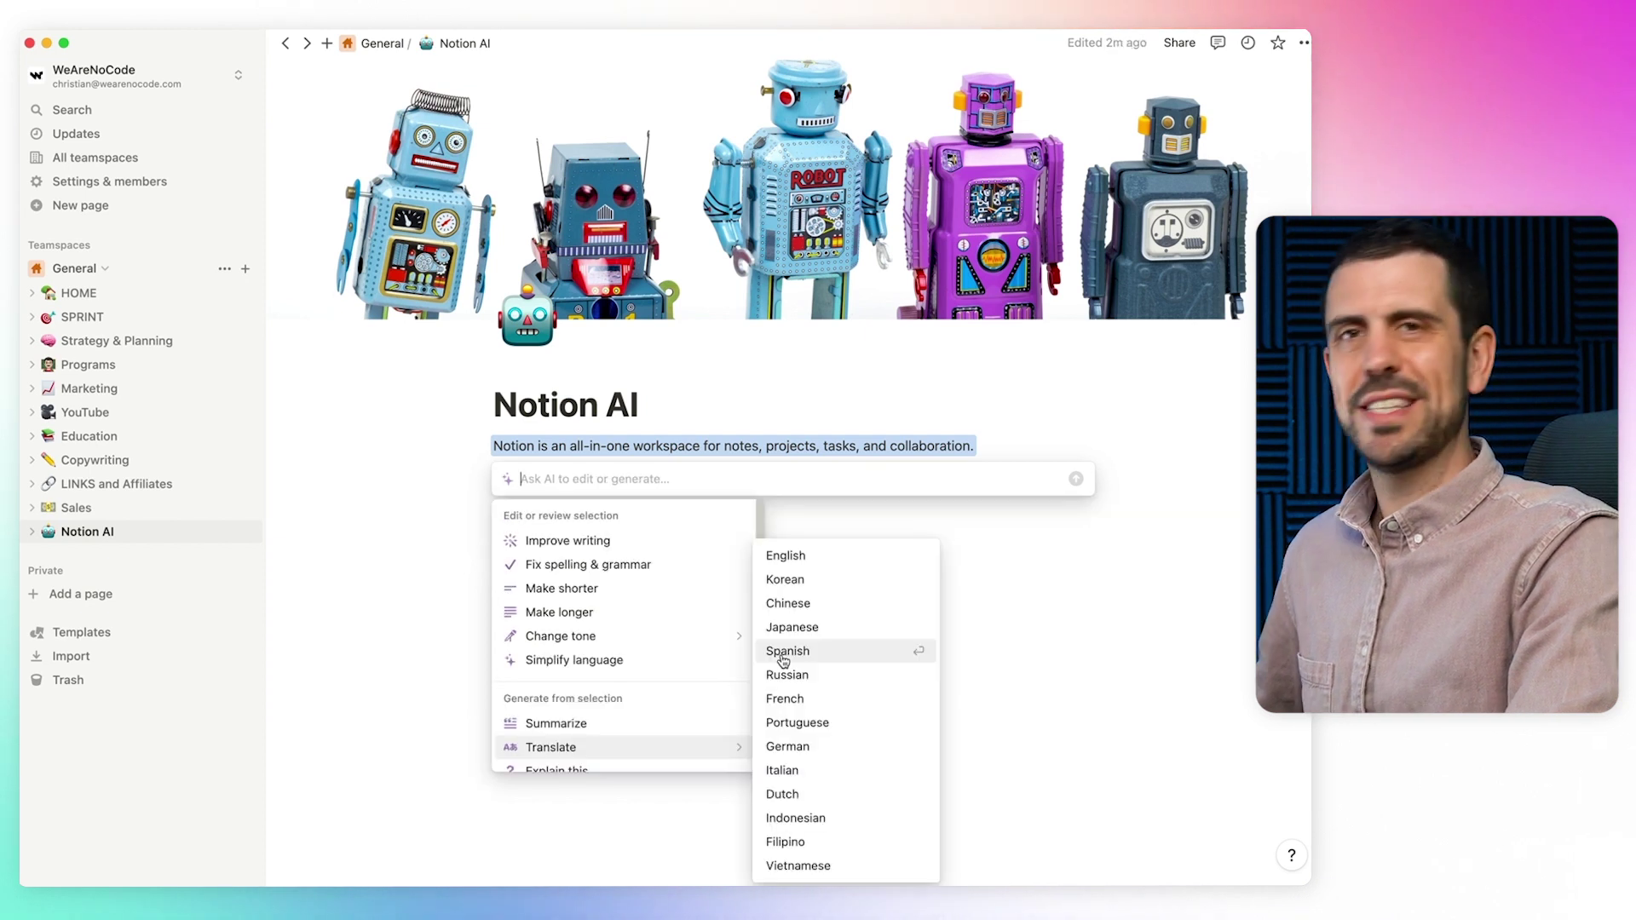
click(783, 656)
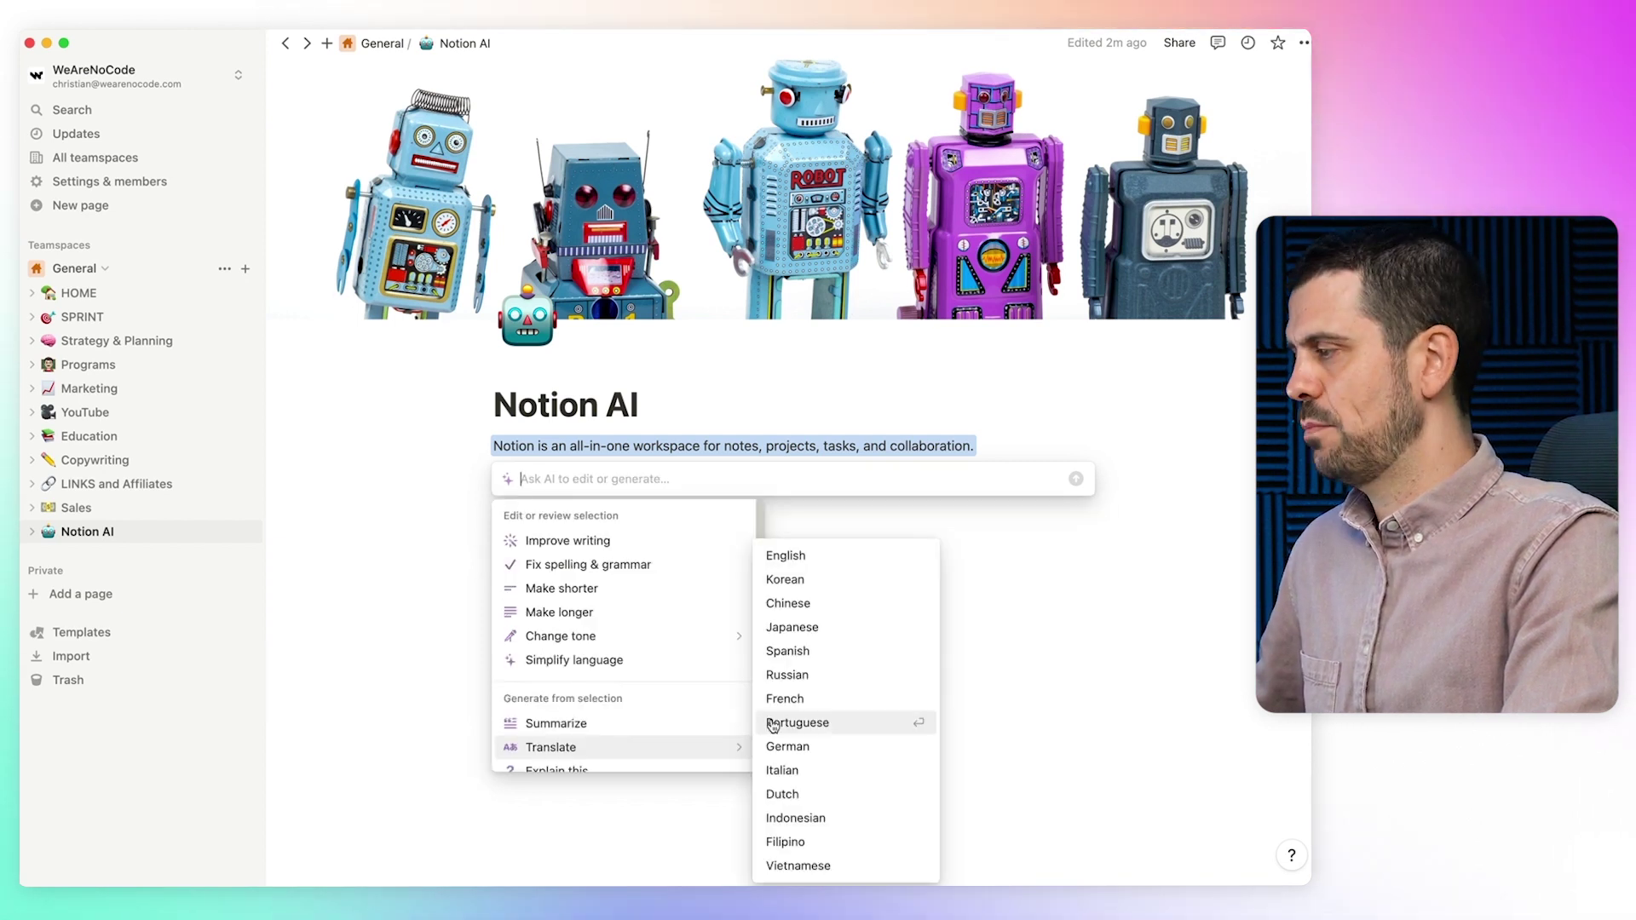
click(772, 724)
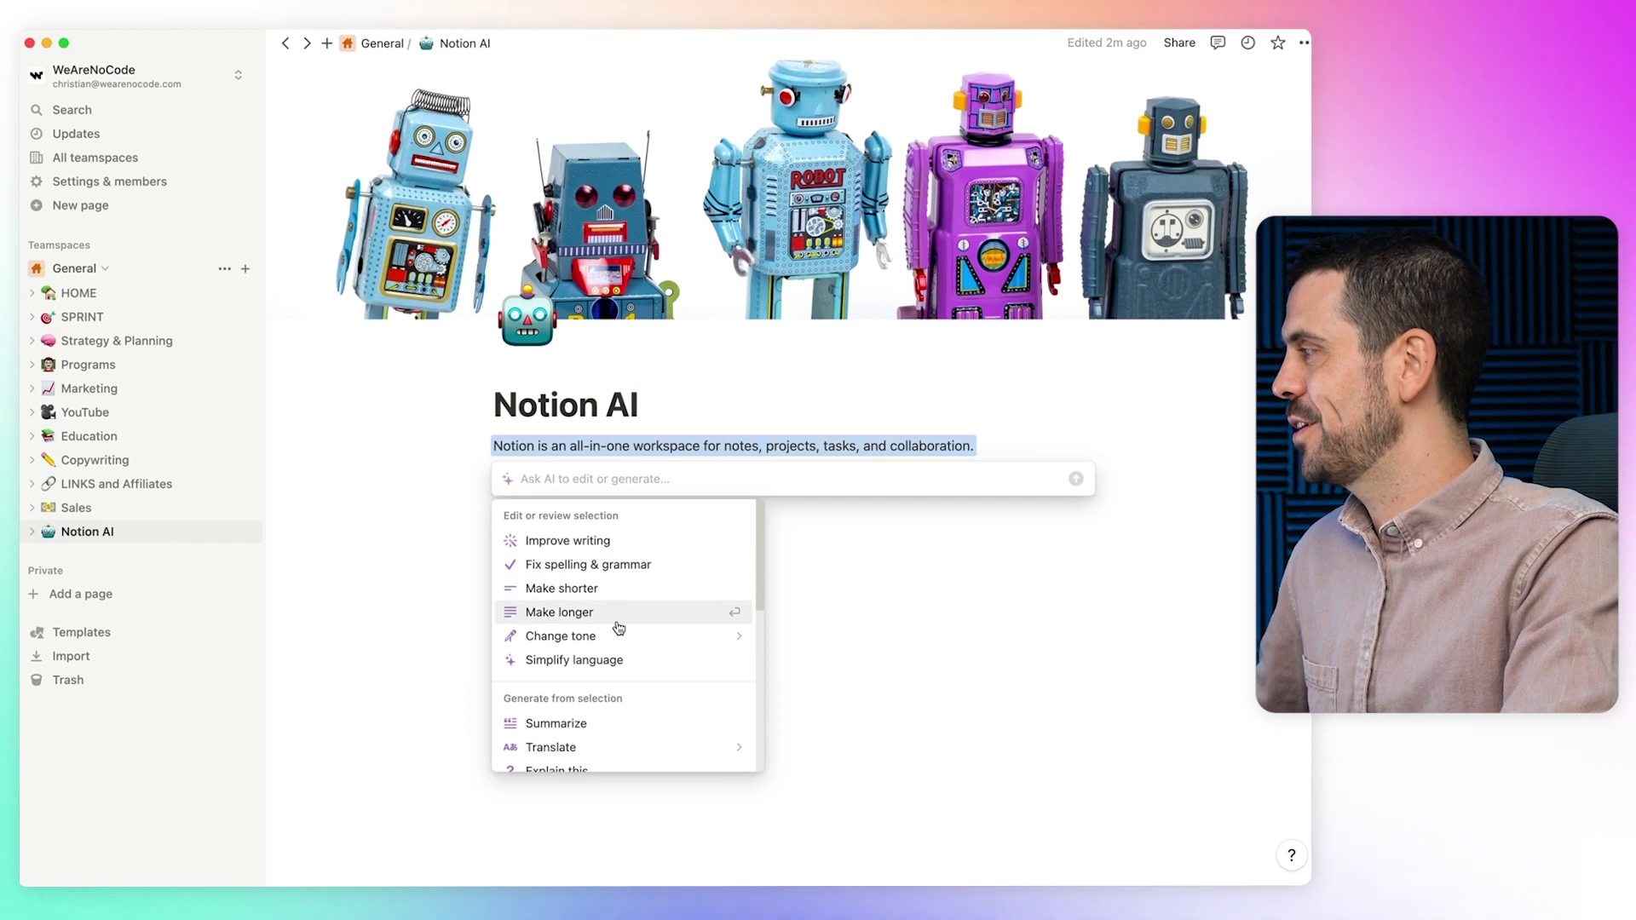
Try changing the tone of the sentence about Notion to Casual with AI, and discard the rewrite
mouse_move(618, 641)
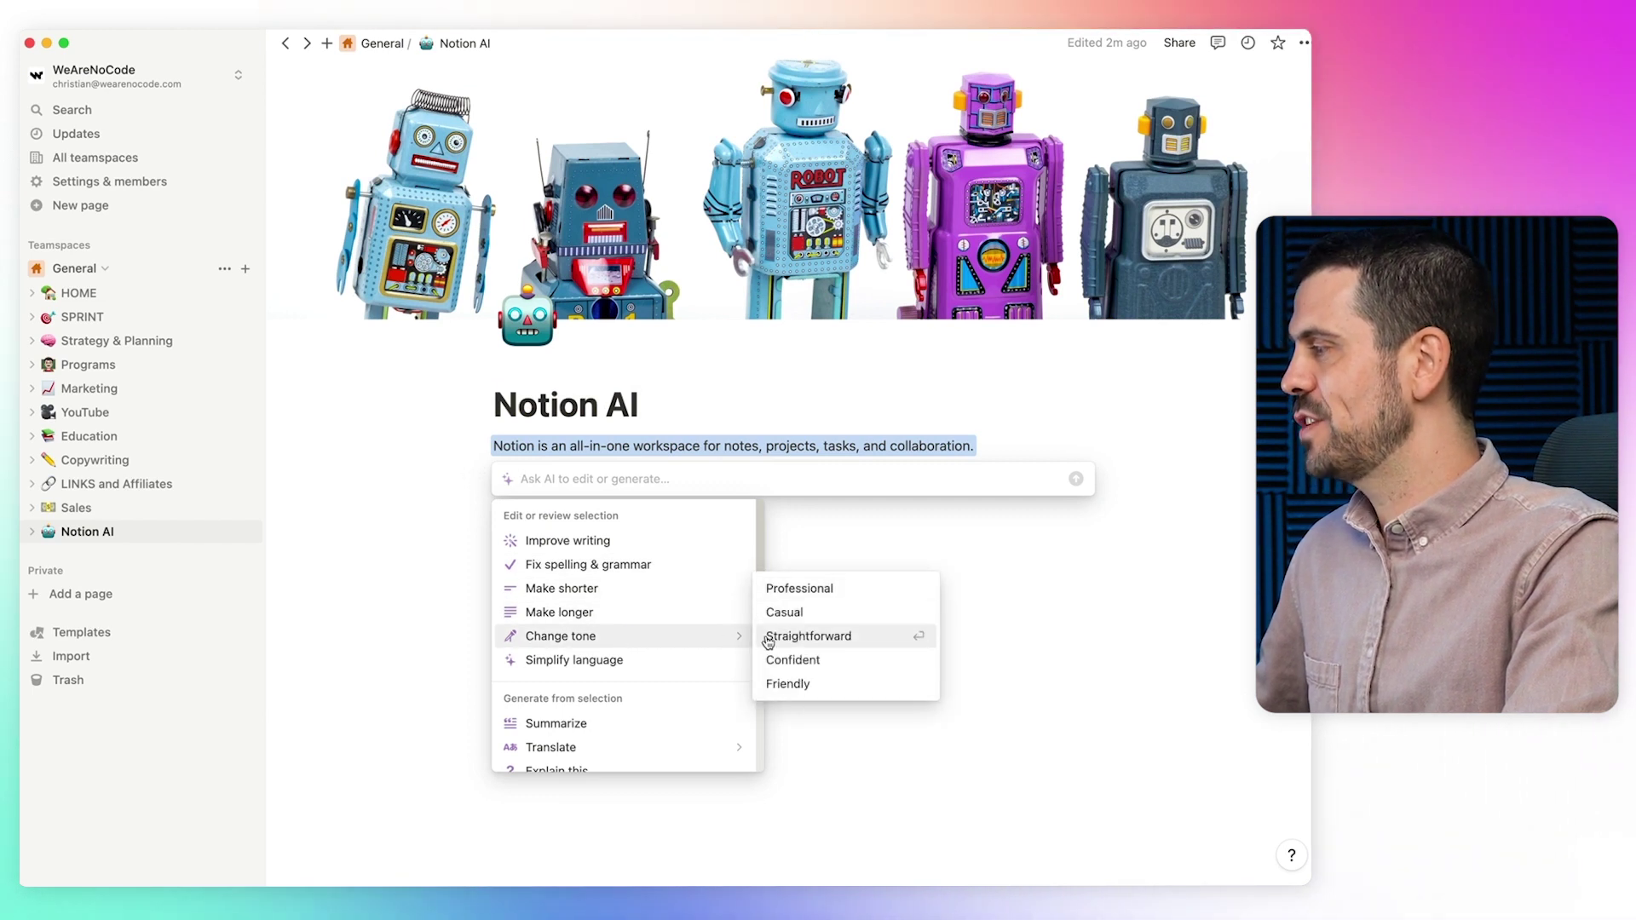
click(782, 612)
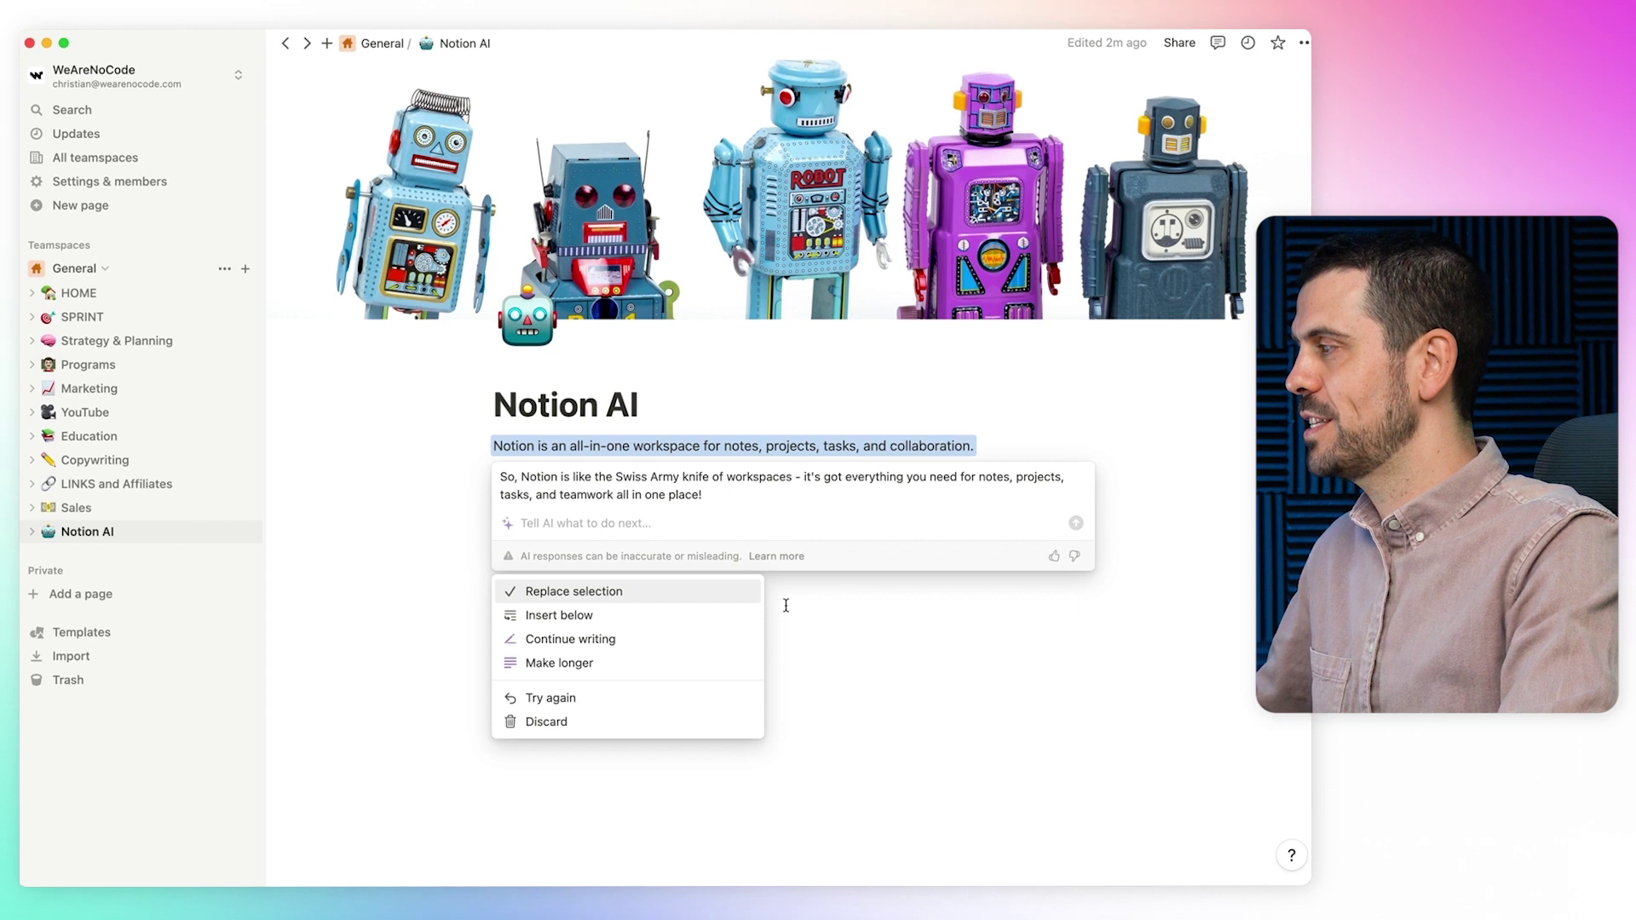
key(Escape)
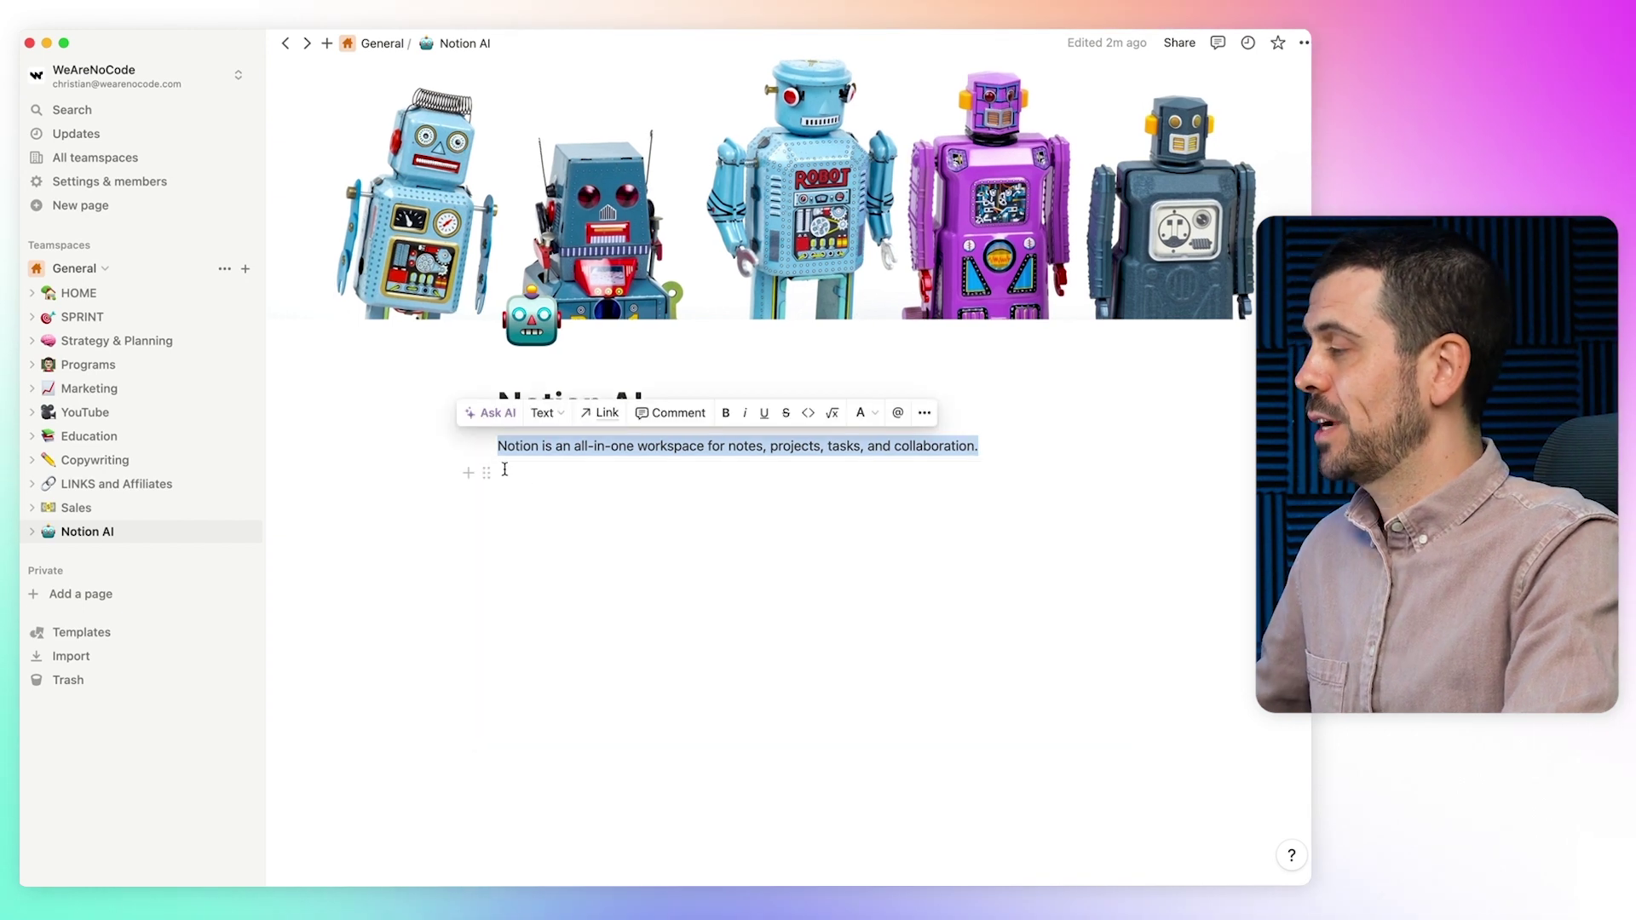
click(492, 426)
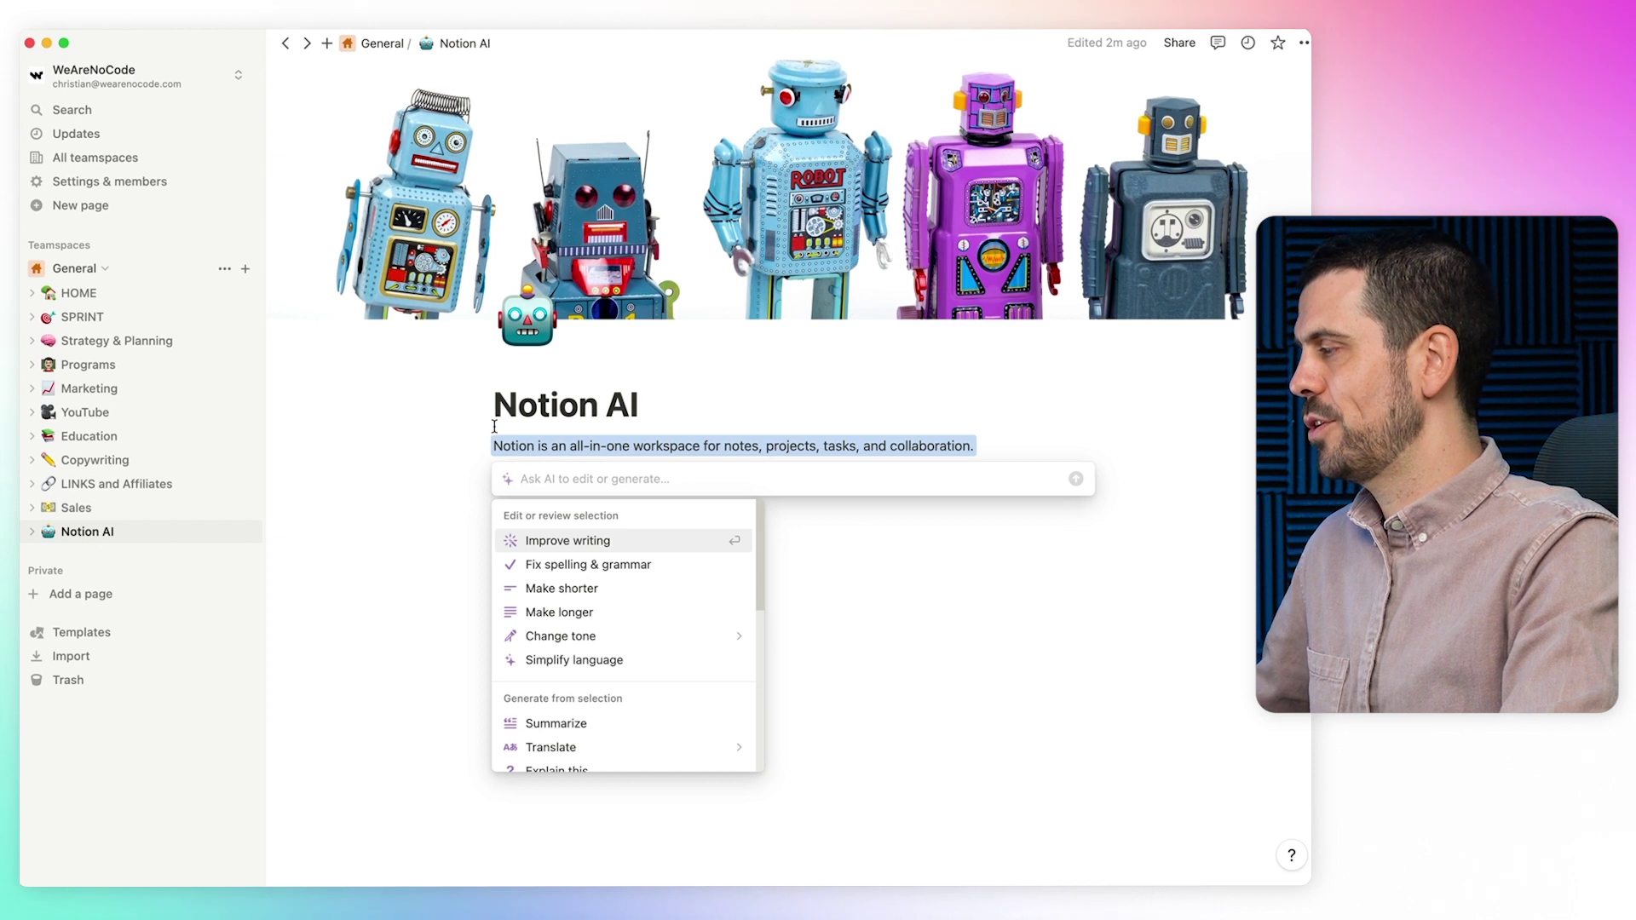
key(Escape)
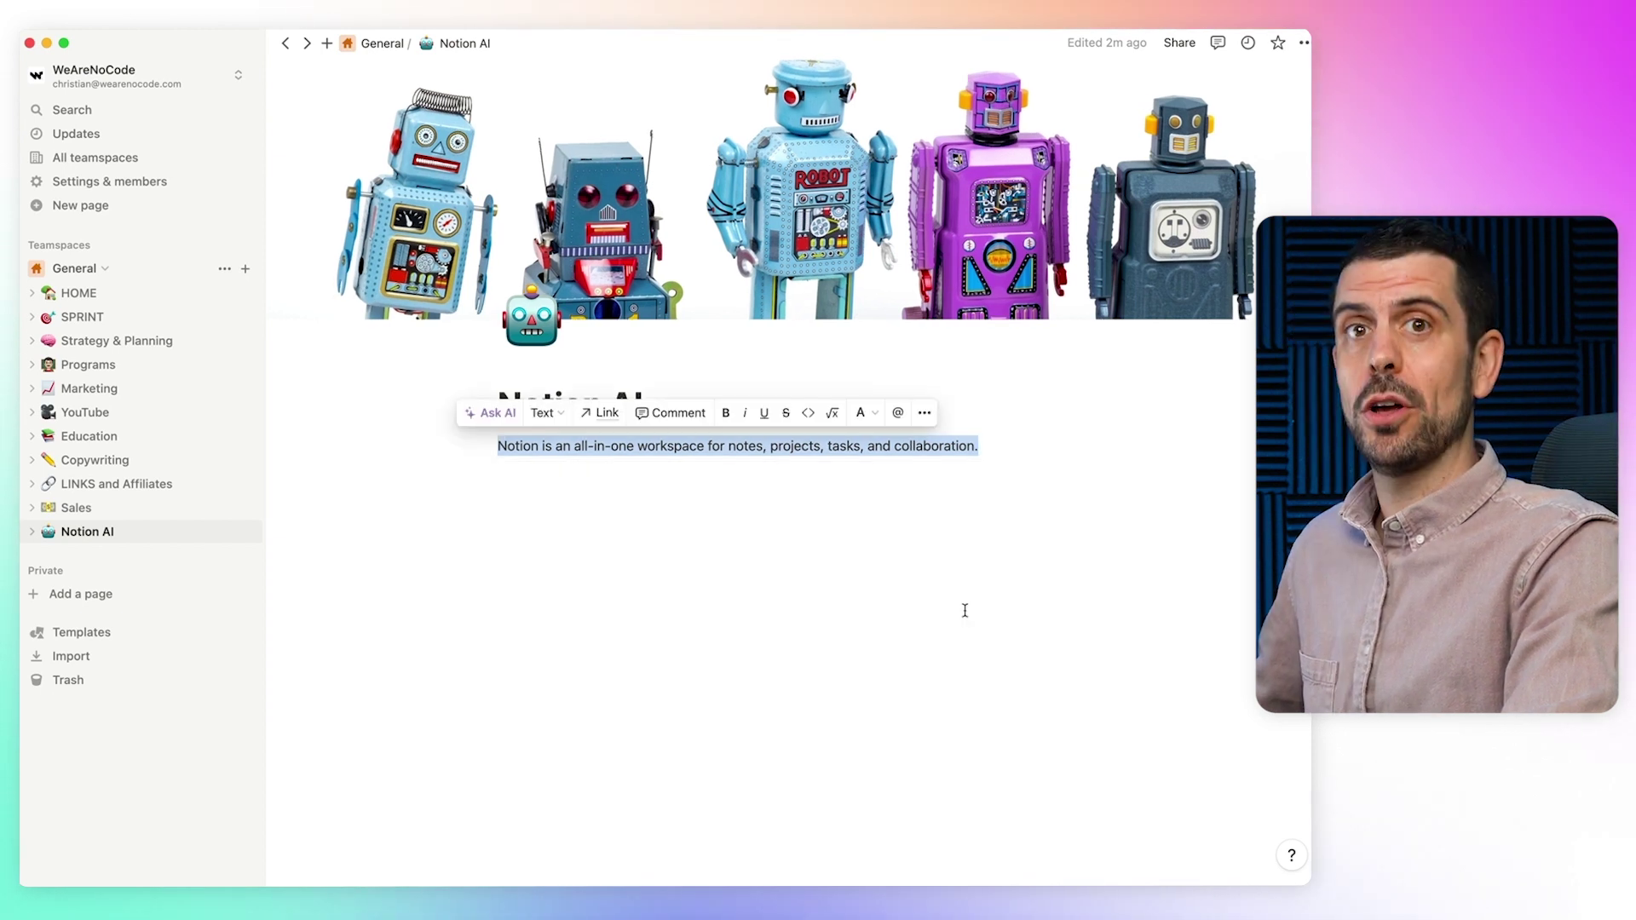
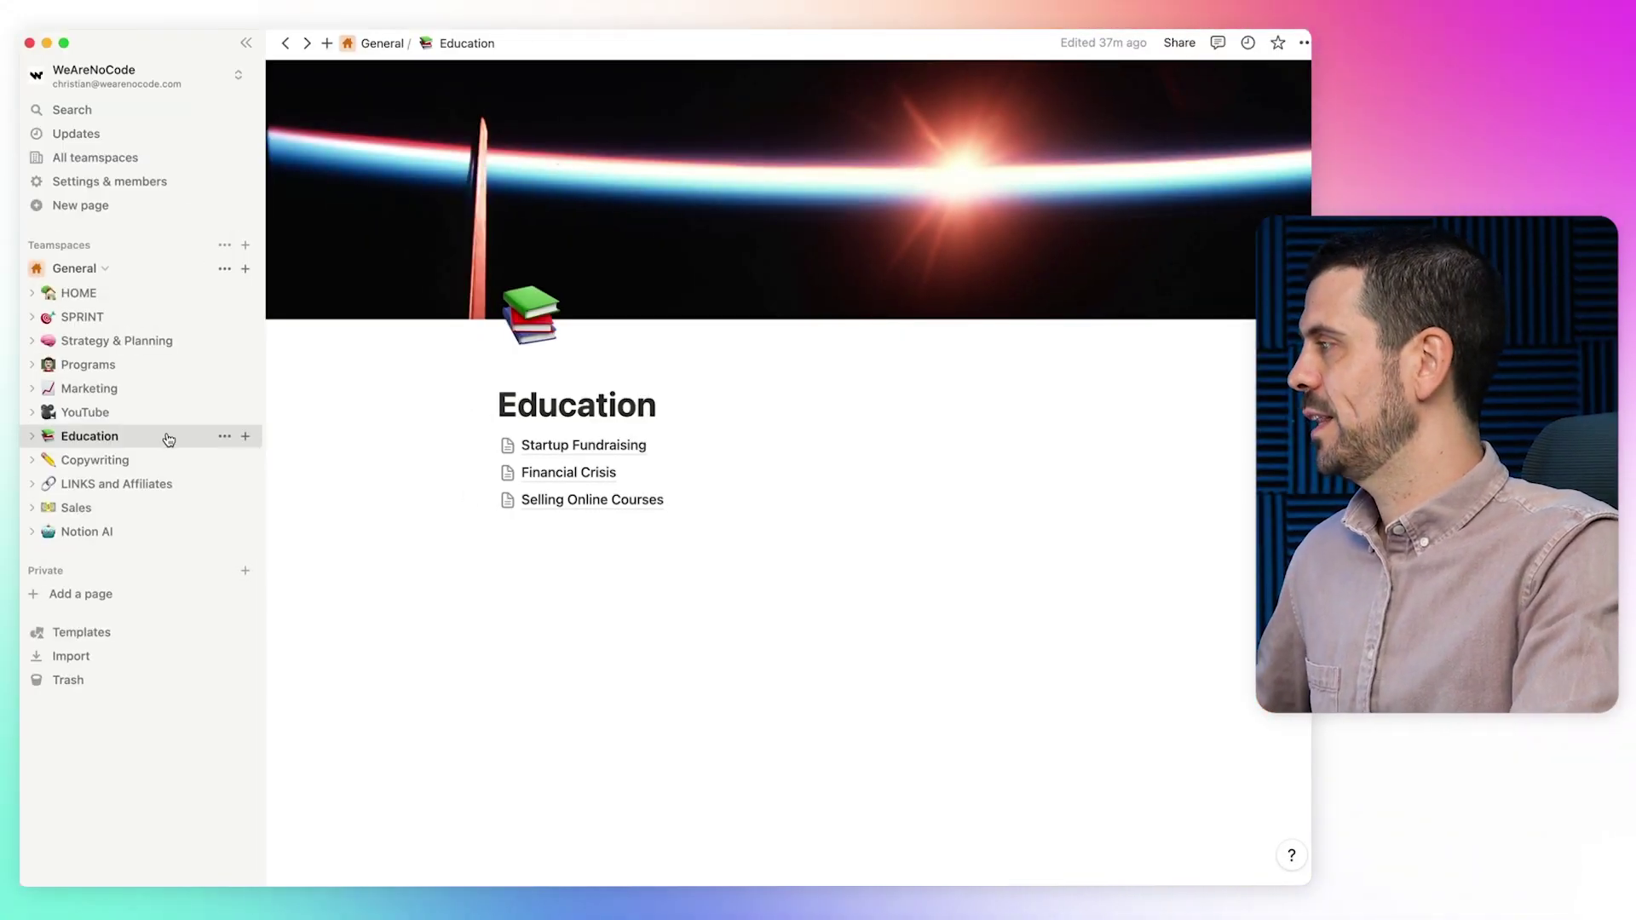
Open the Startup Fundraising page under Education and look through the Y Combinator seed fundraising article in the Articles table
click(560, 449)
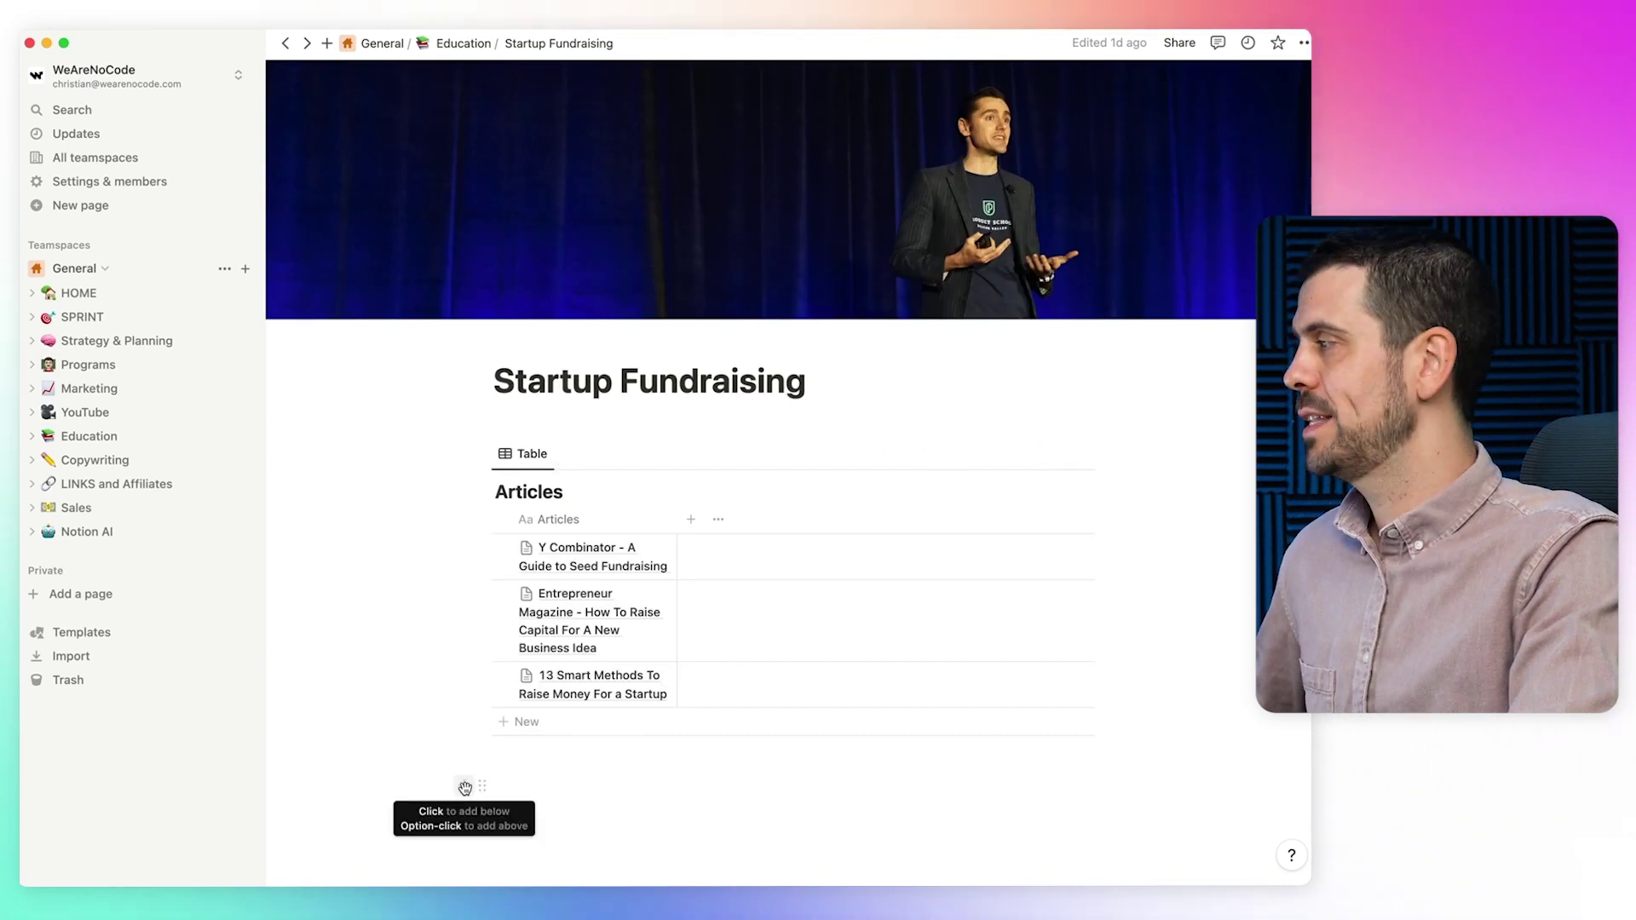
click(529, 553)
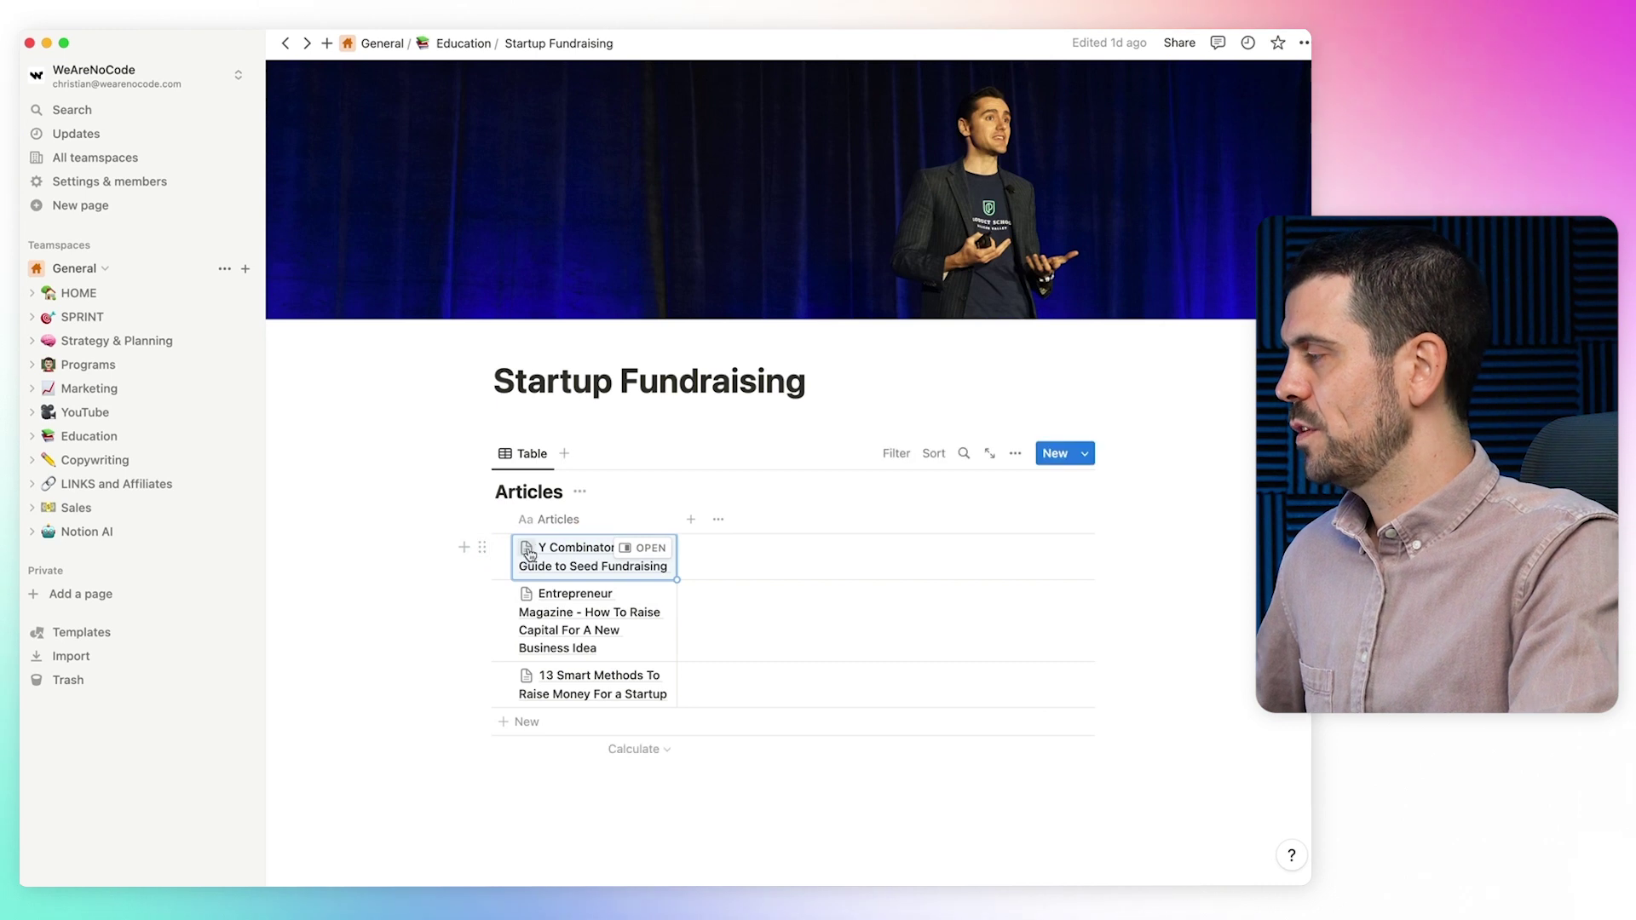
click(646, 548)
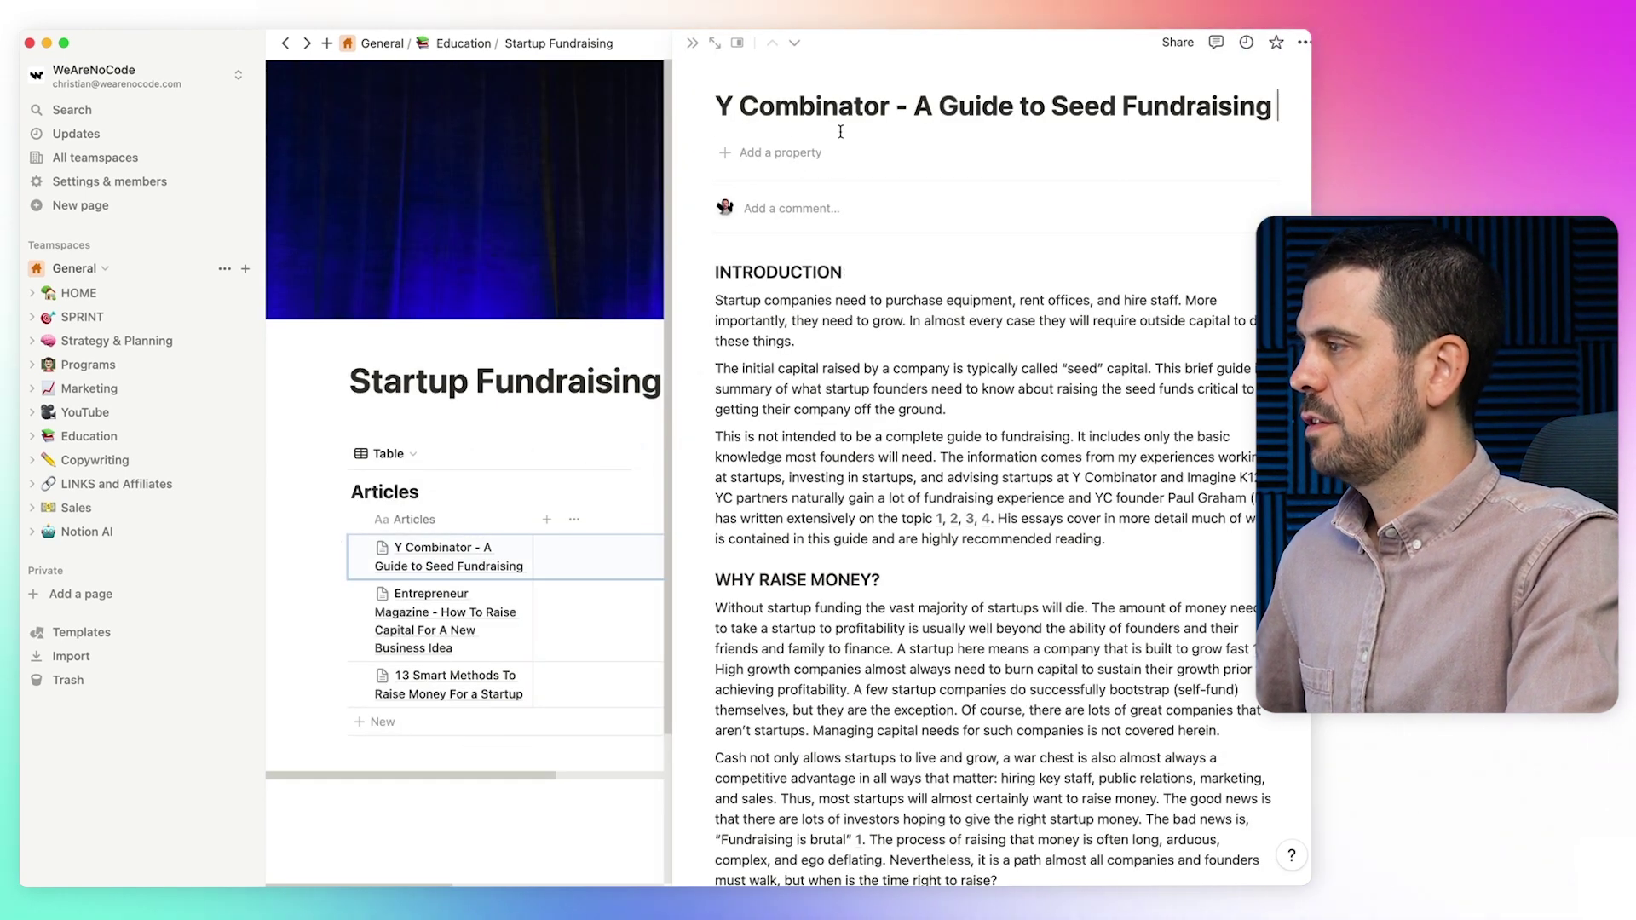
scroll(977, 446, down, 20)
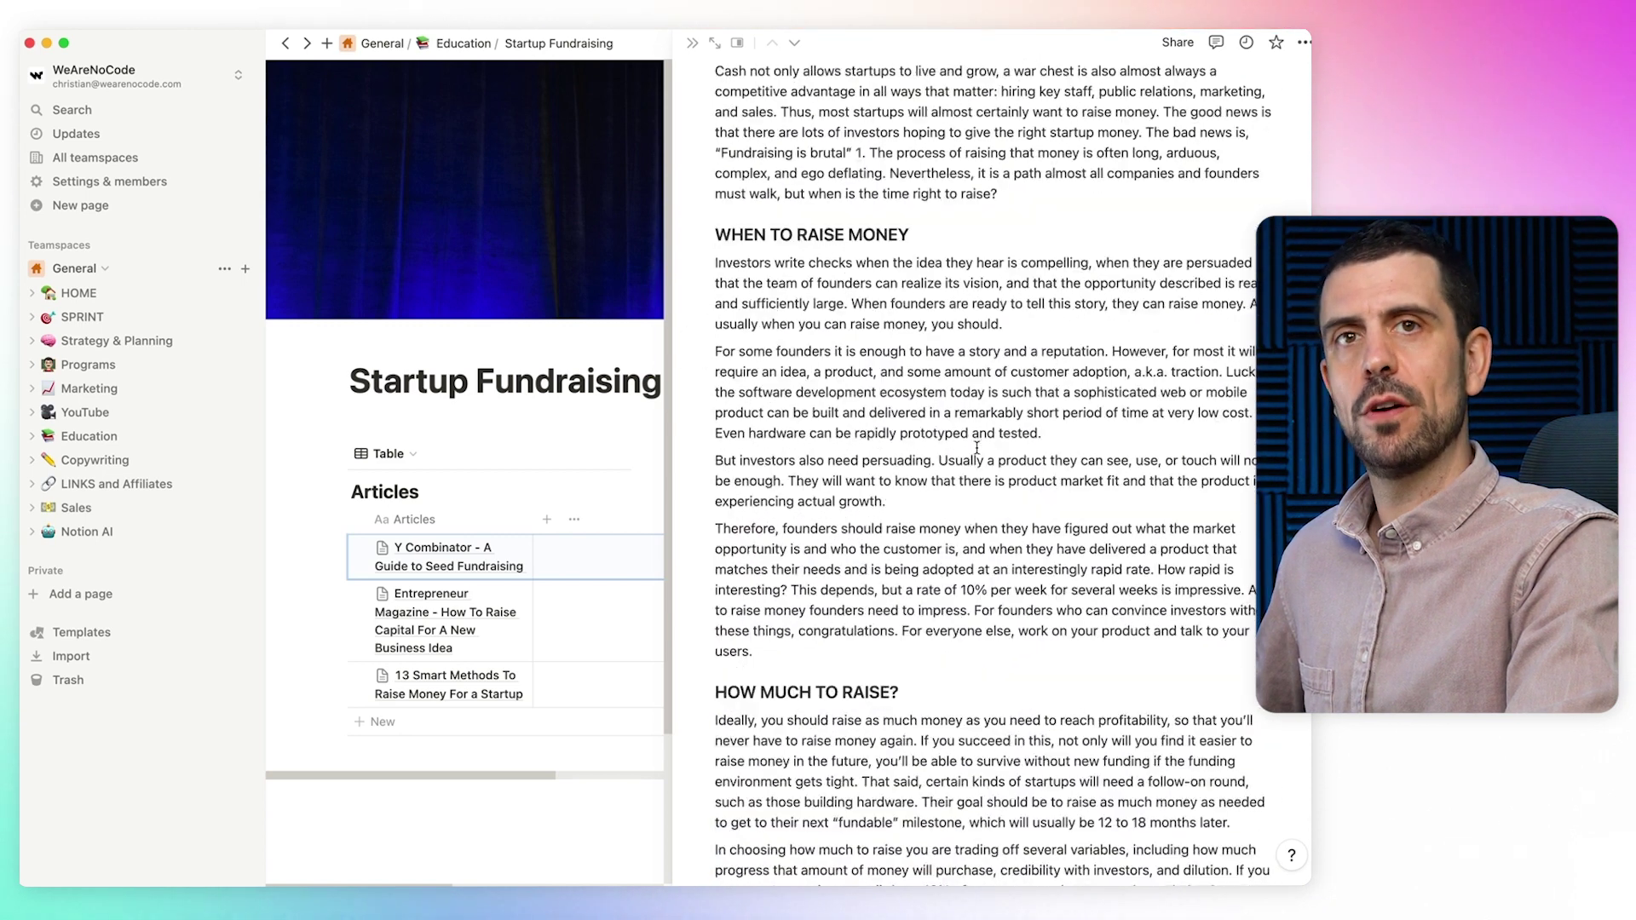
scroll(977, 446, down, 5)
key(Escape)
Add an AI summary property to the Articles table and have AI fill it for the articles in this view
click(689, 523)
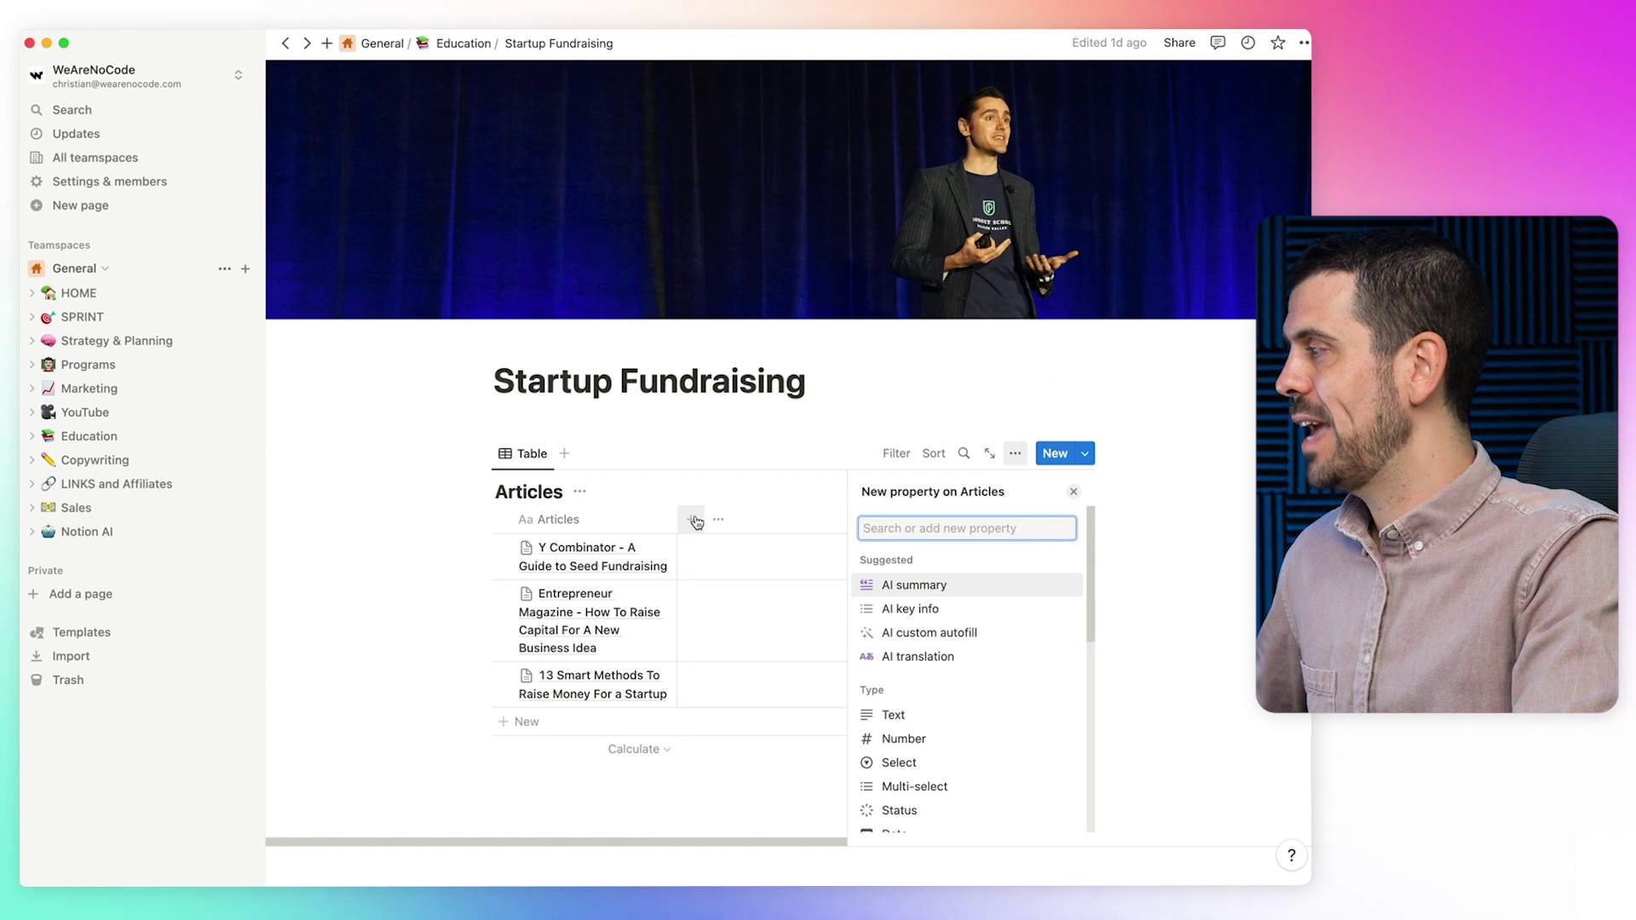
click(926, 586)
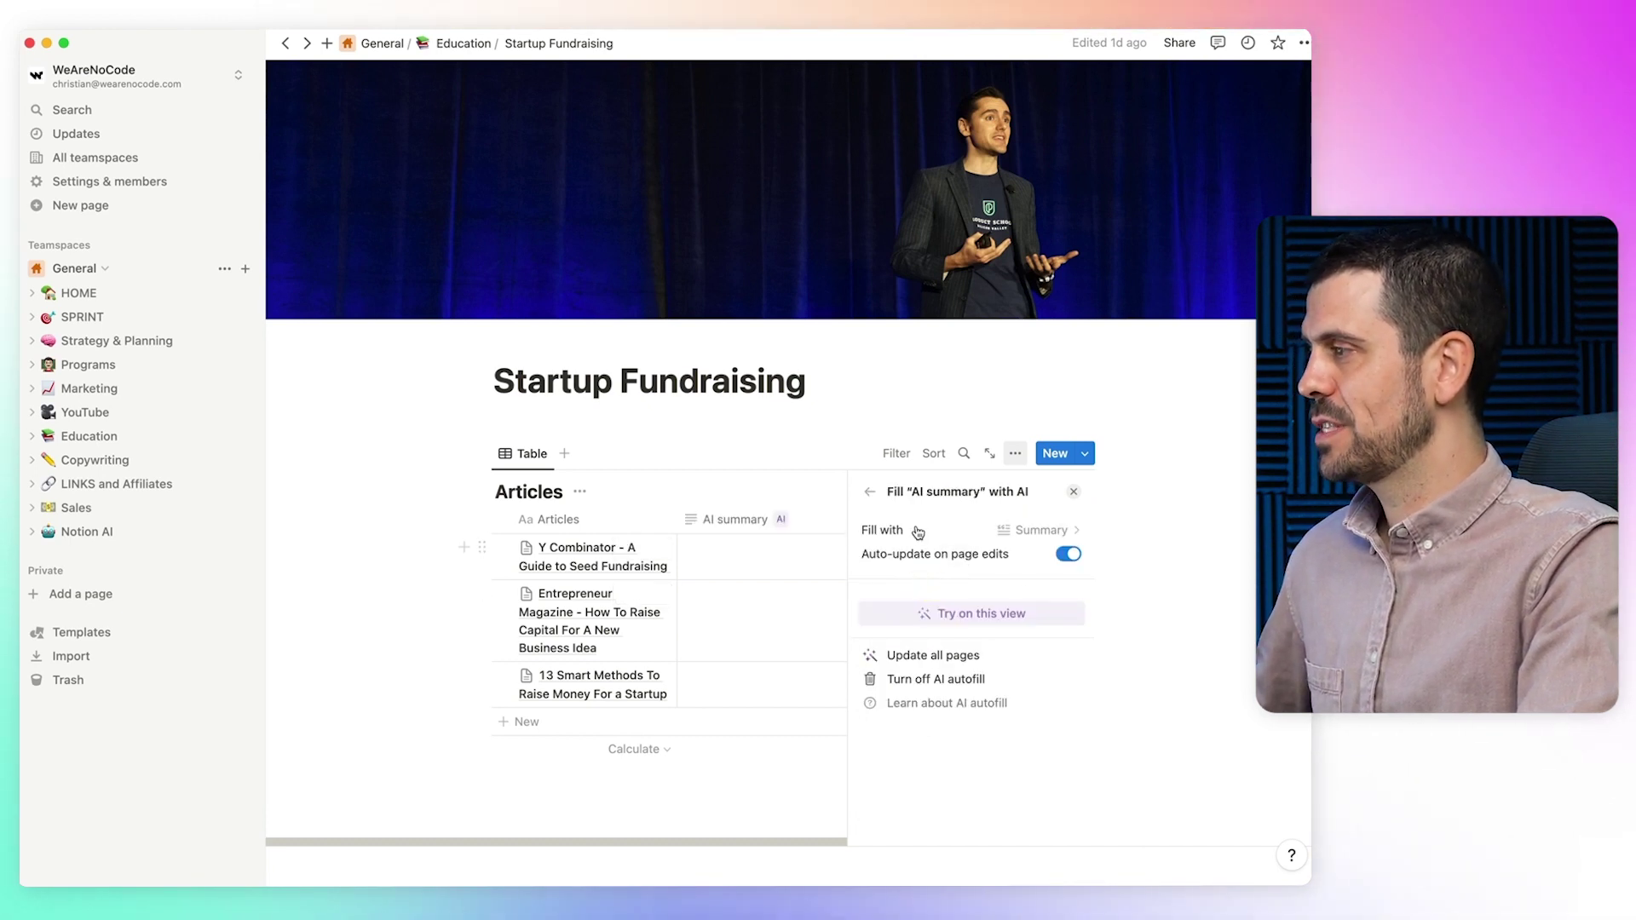
click(977, 617)
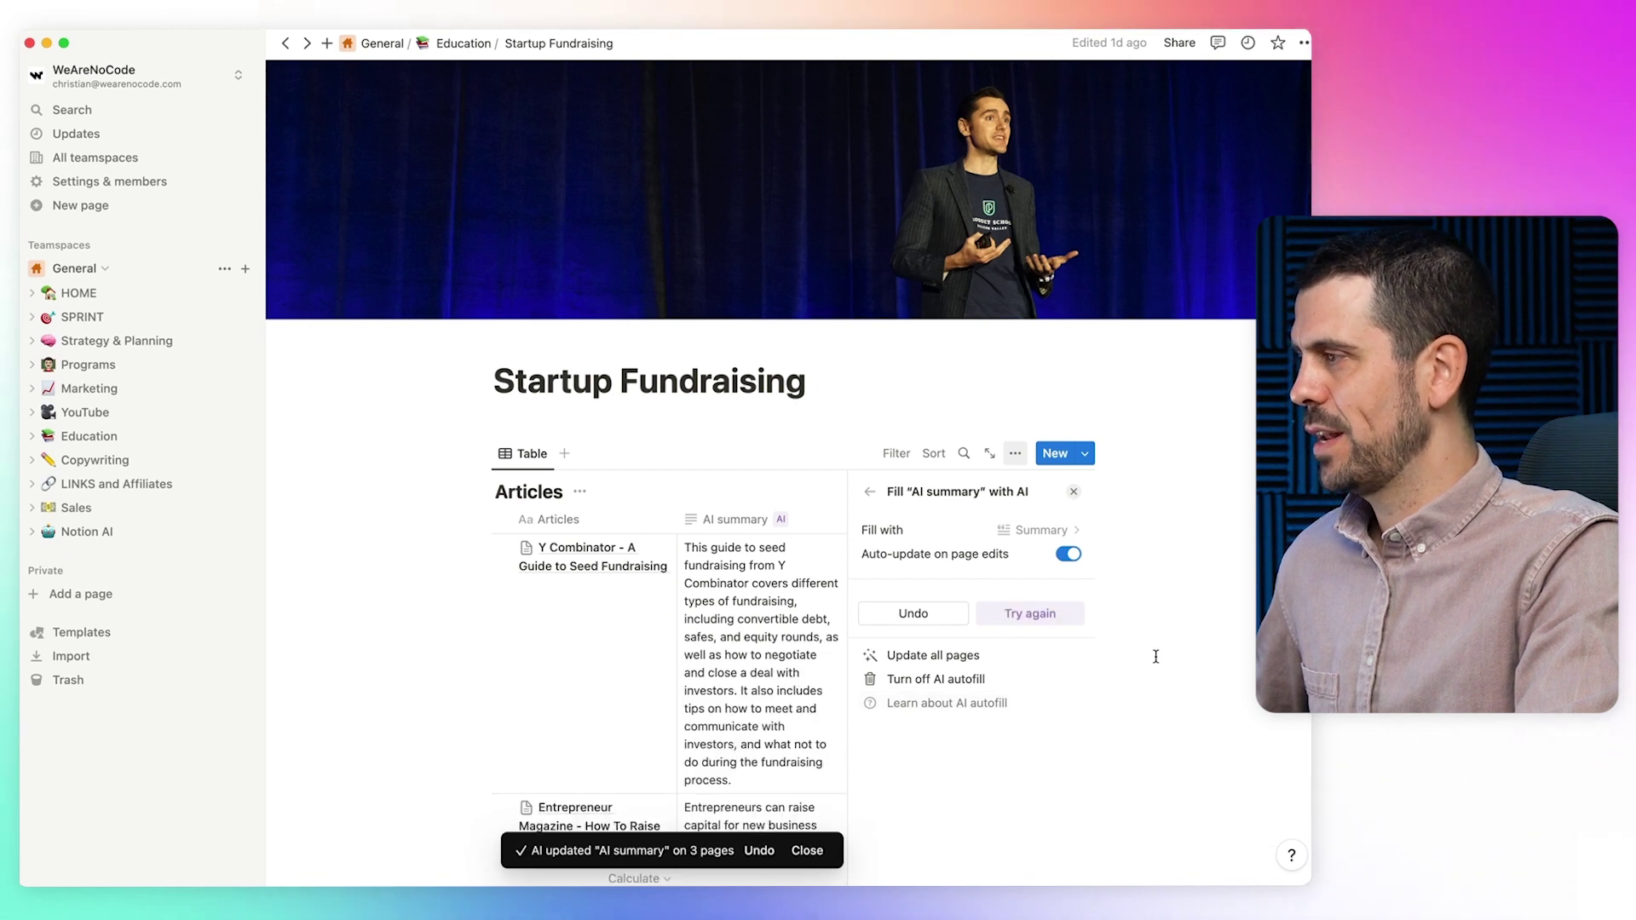
click(1073, 492)
scroll(916, 410, down, 2)
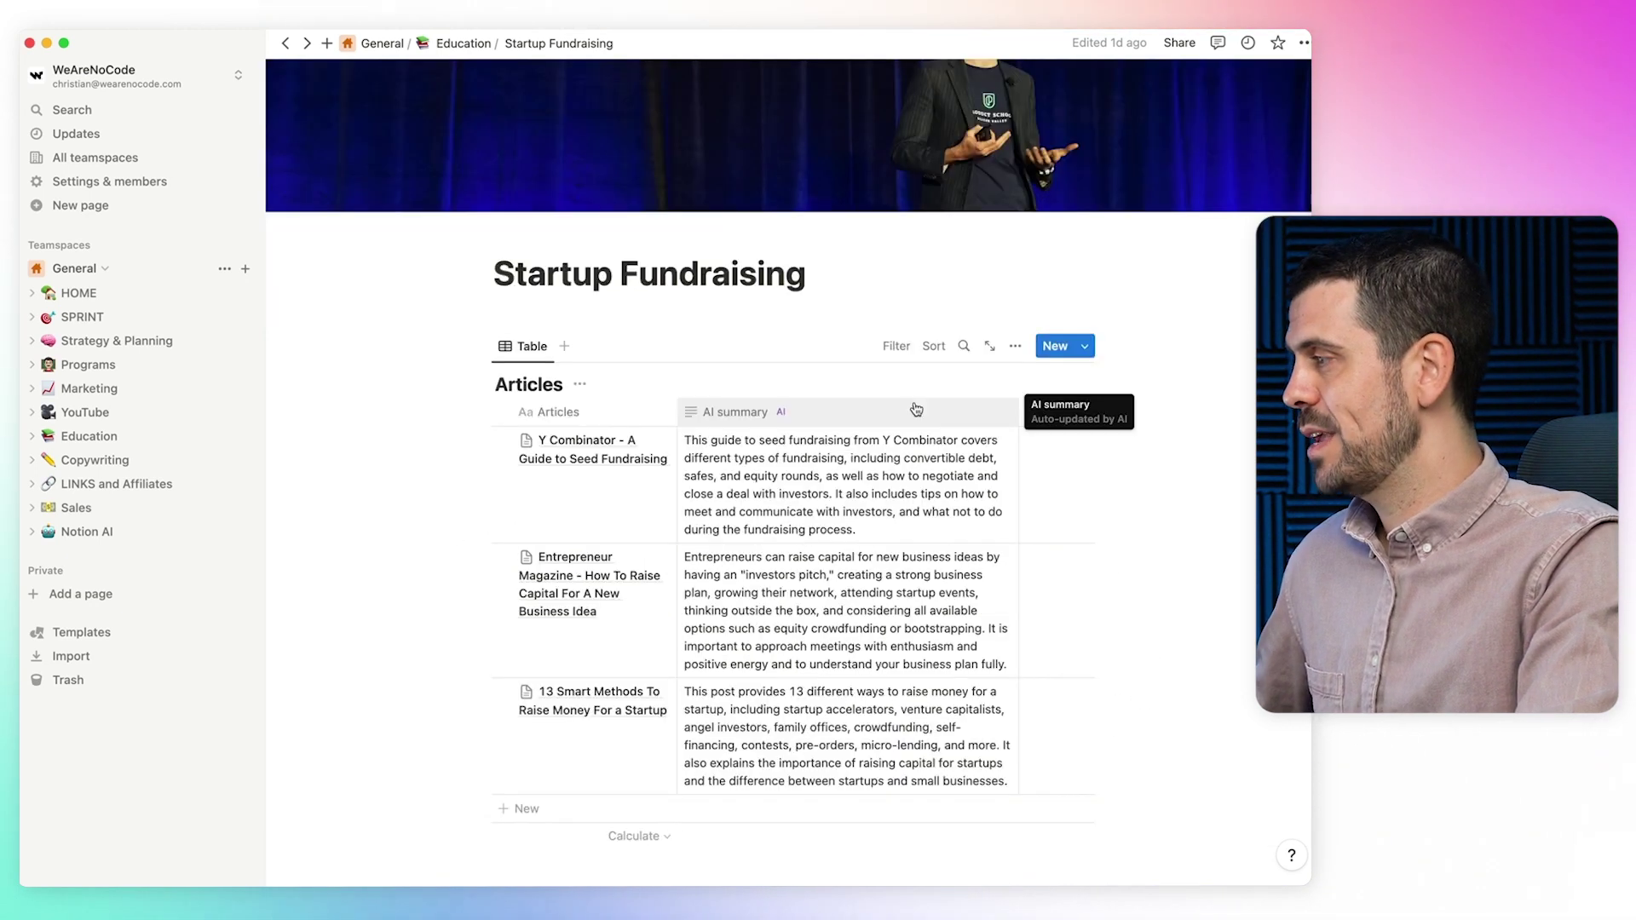
click(933, 413)
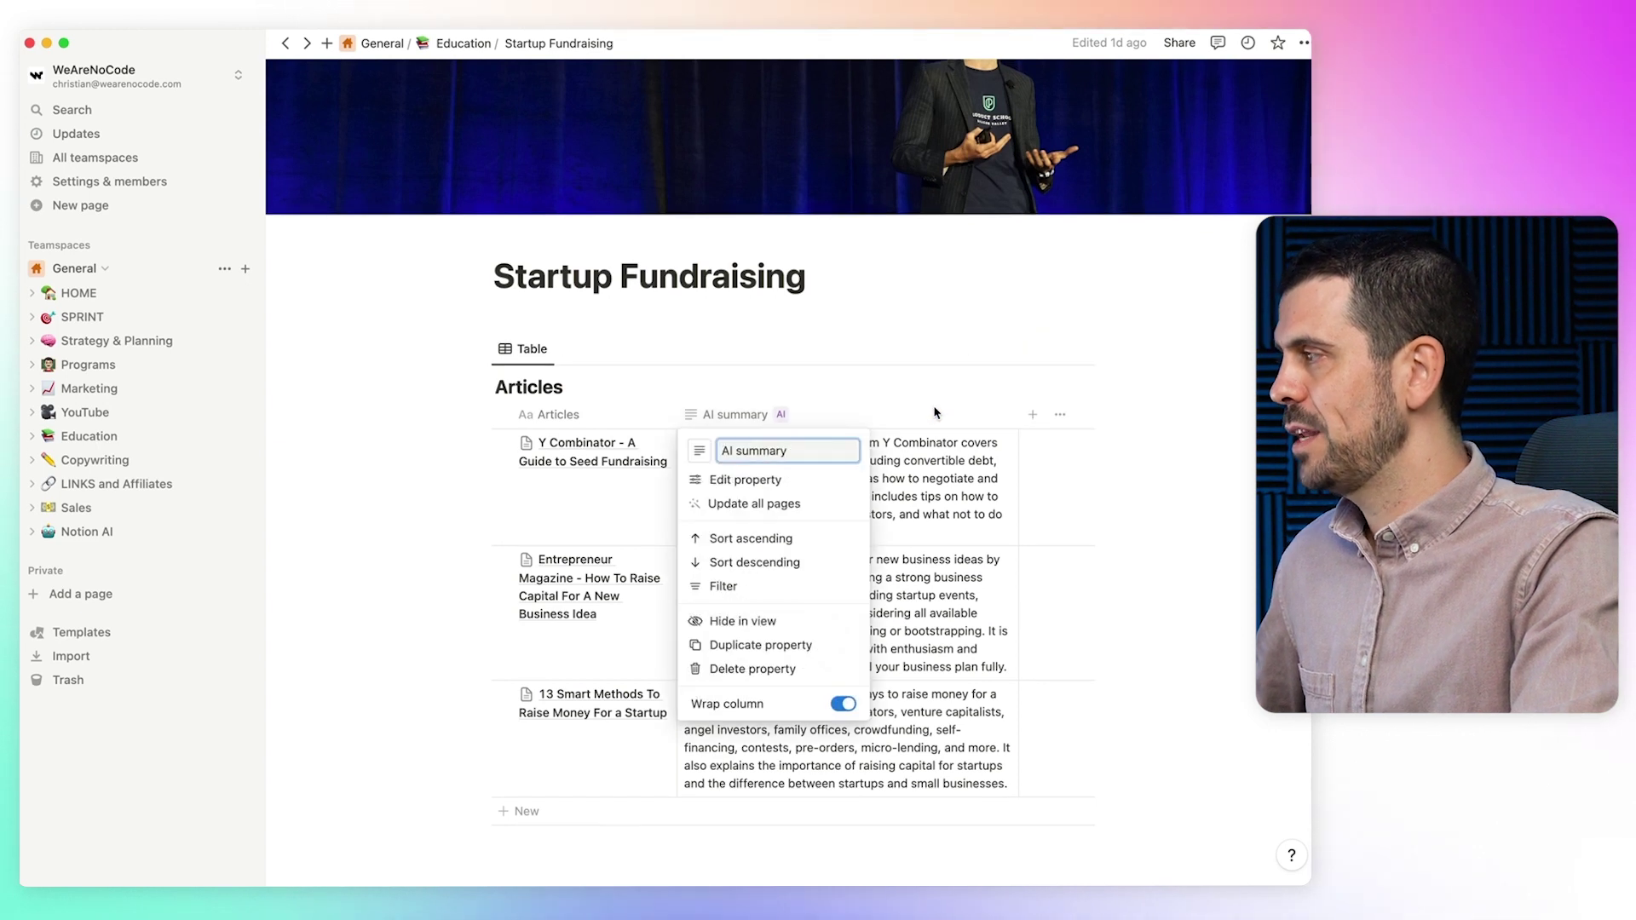
click(789, 482)
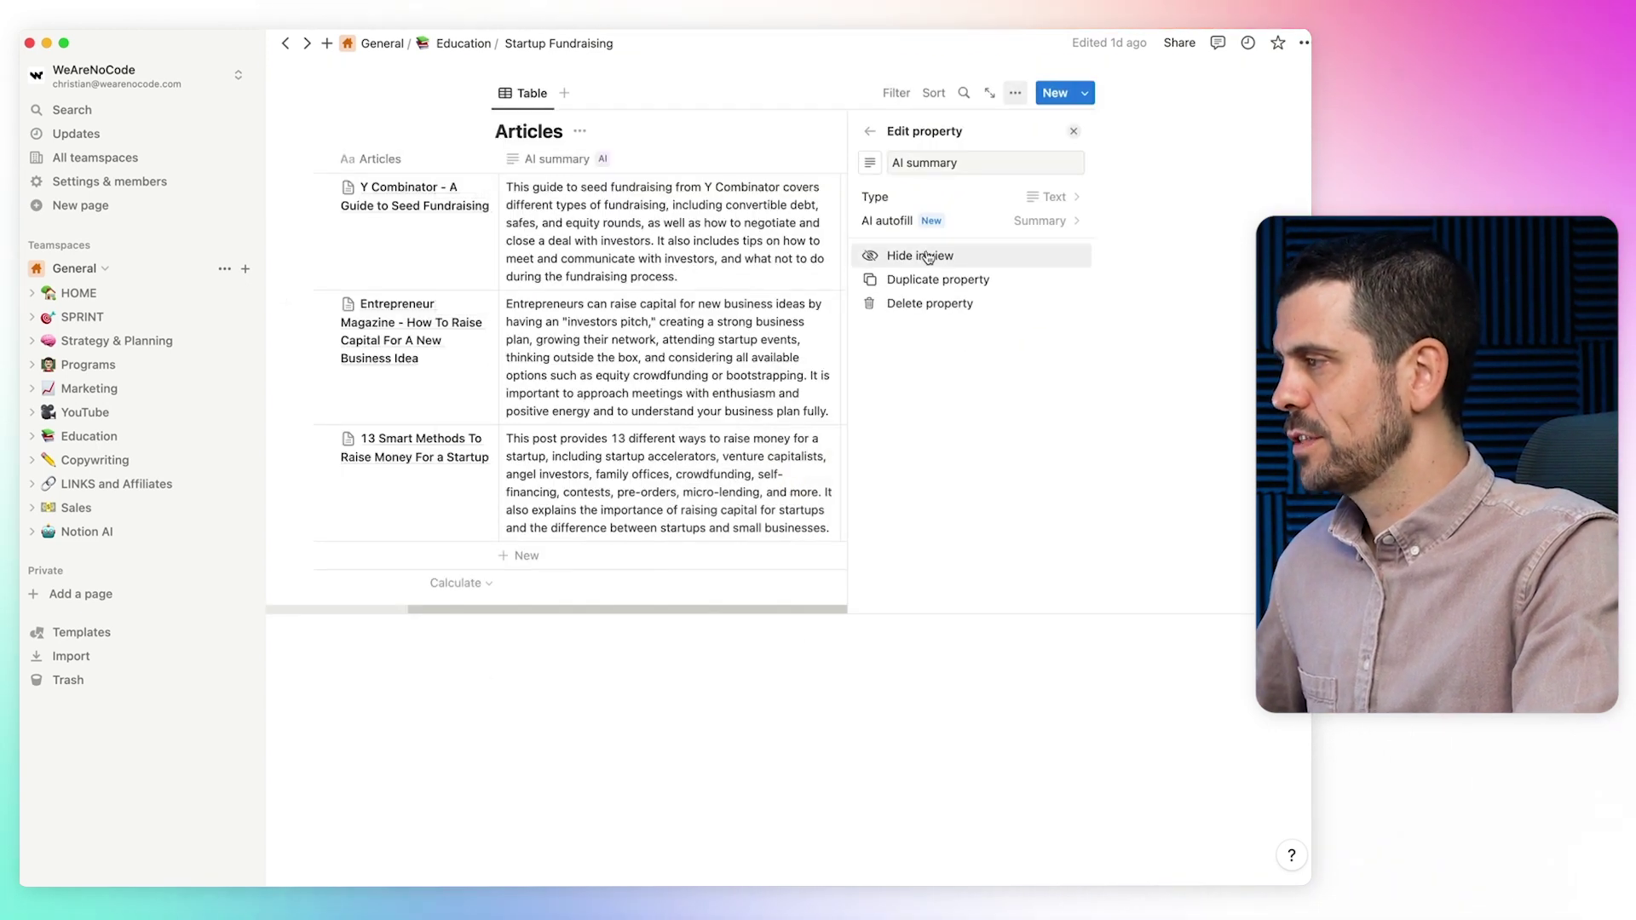
key(Escape)
Add an AI key info property to the Articles table that extracts "actionable steps to fundraising", and save the setting
click(1033, 522)
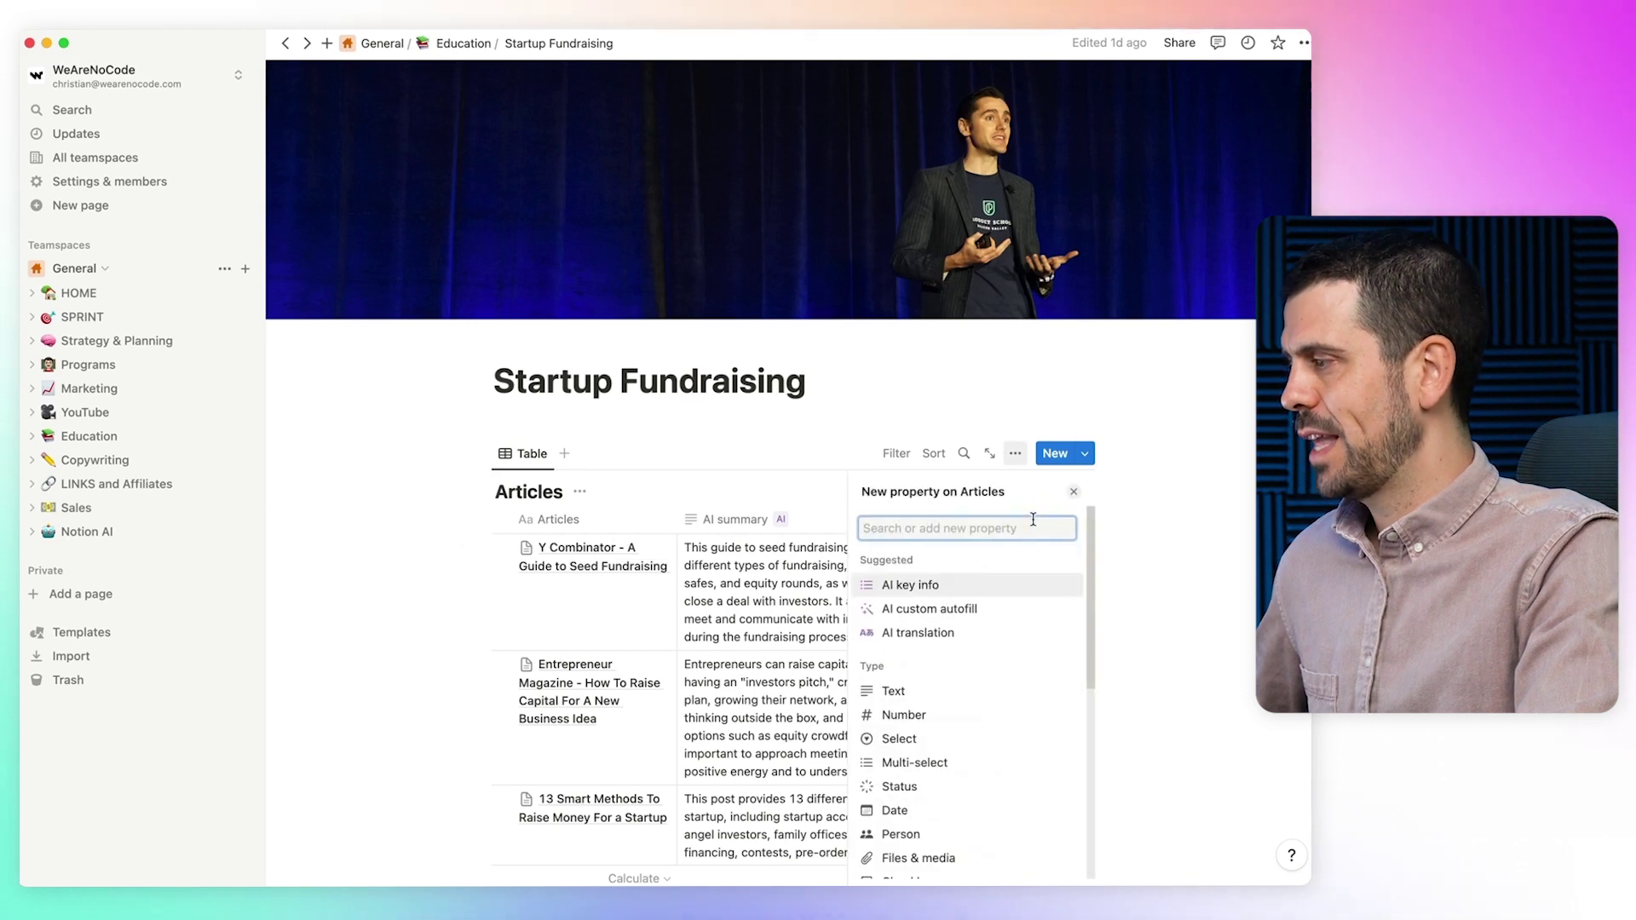
click(966, 585)
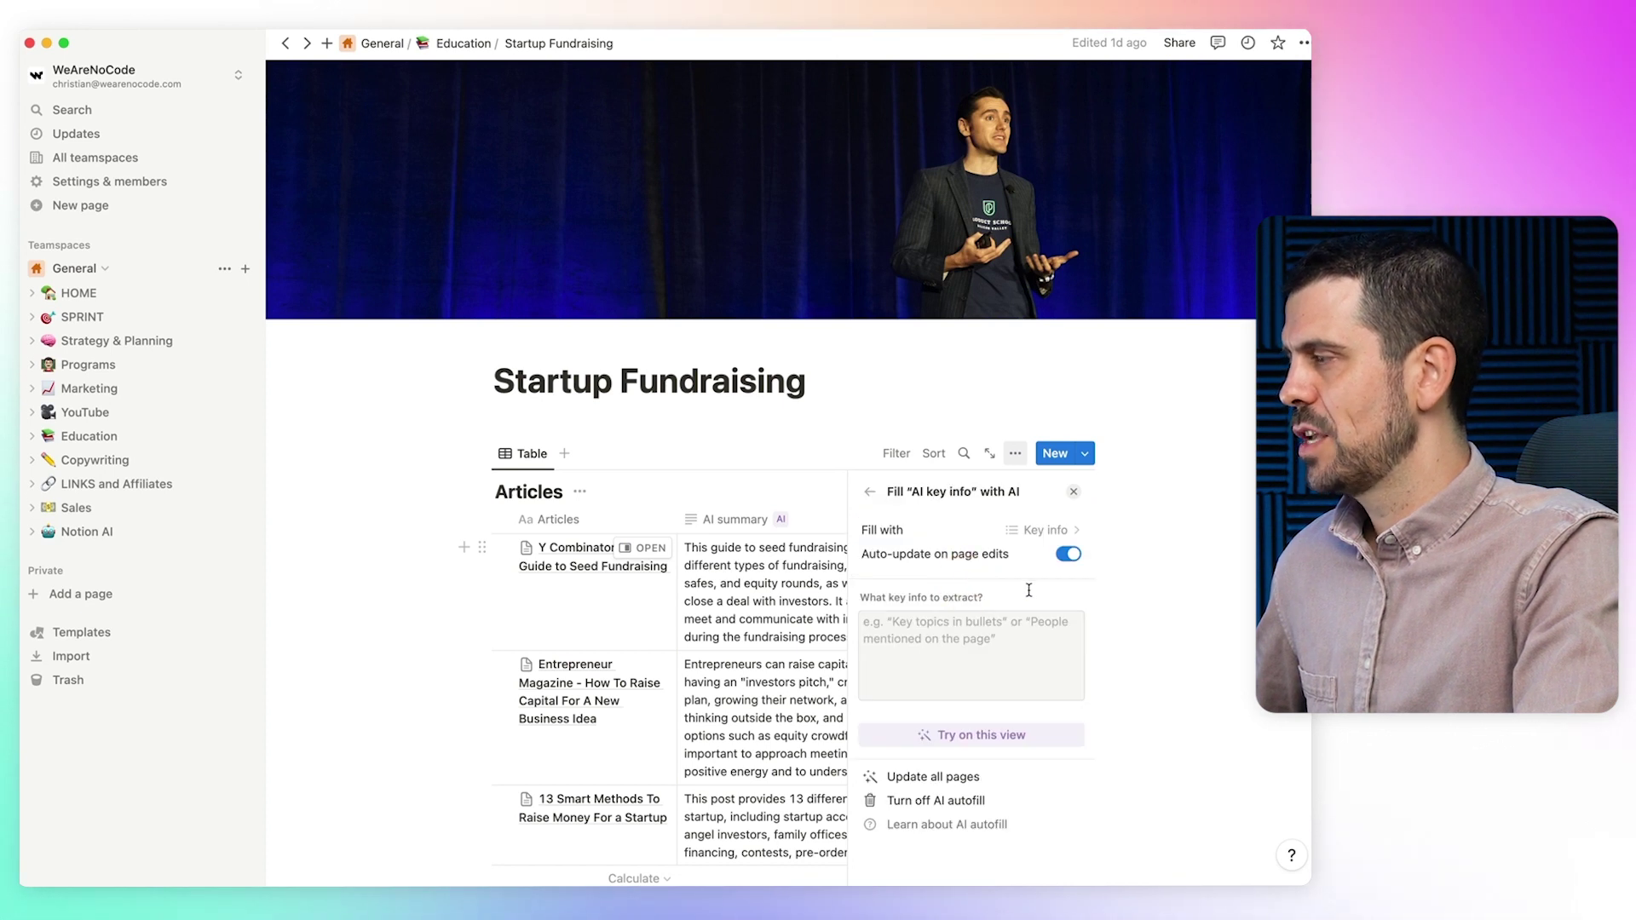
click(947, 668)
text(actionable st)
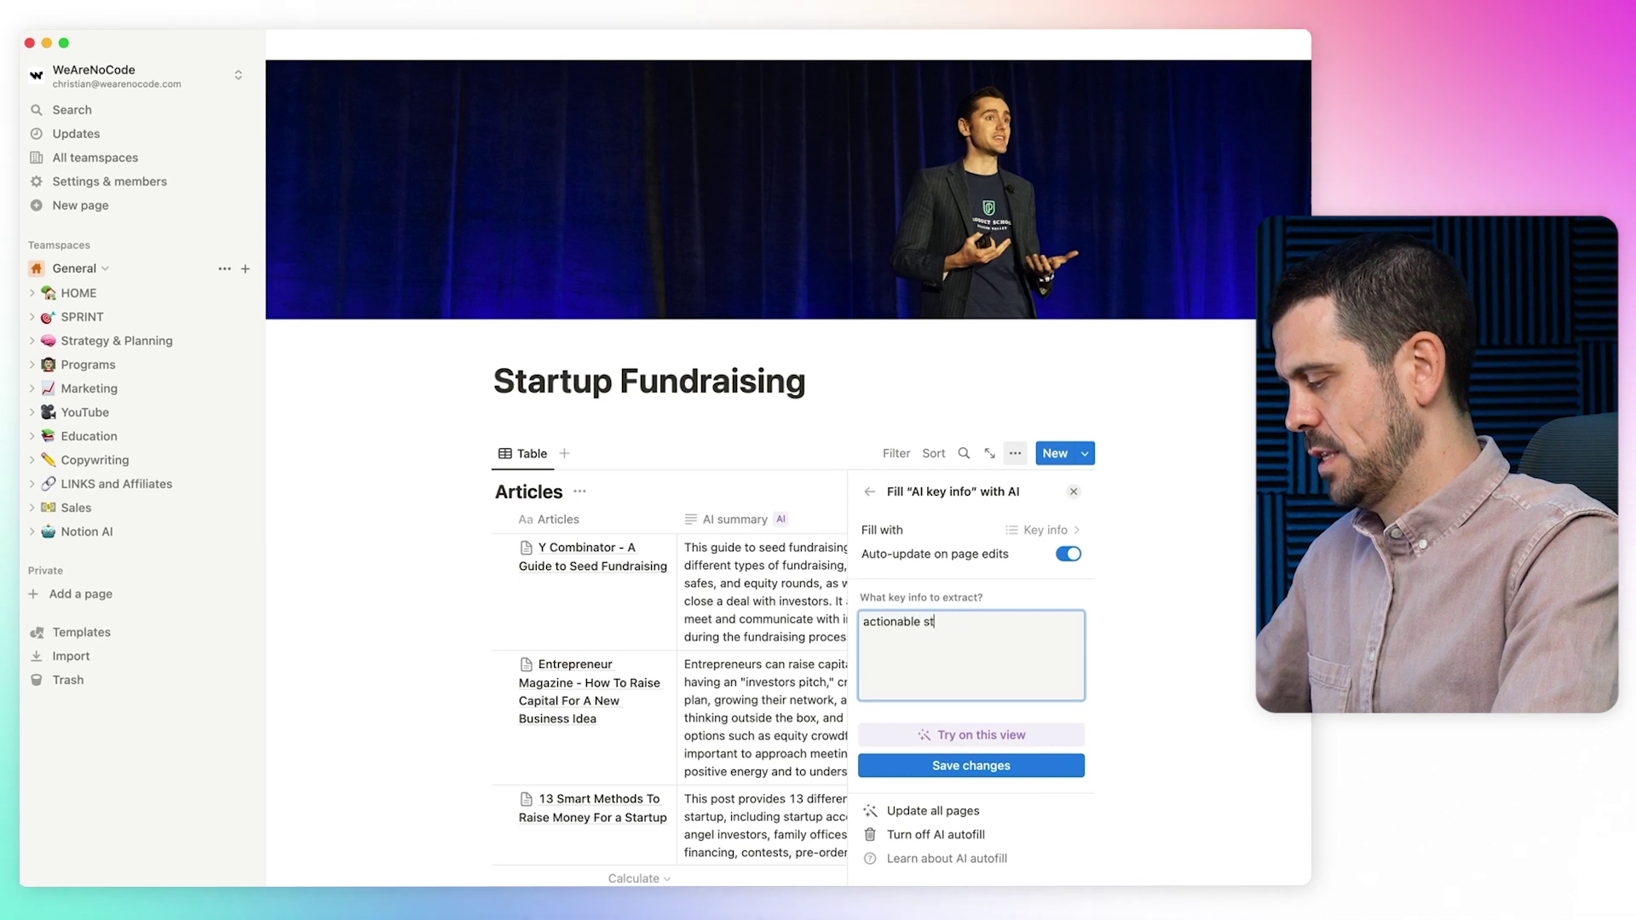
text(eps to fundraising)
click(1041, 766)
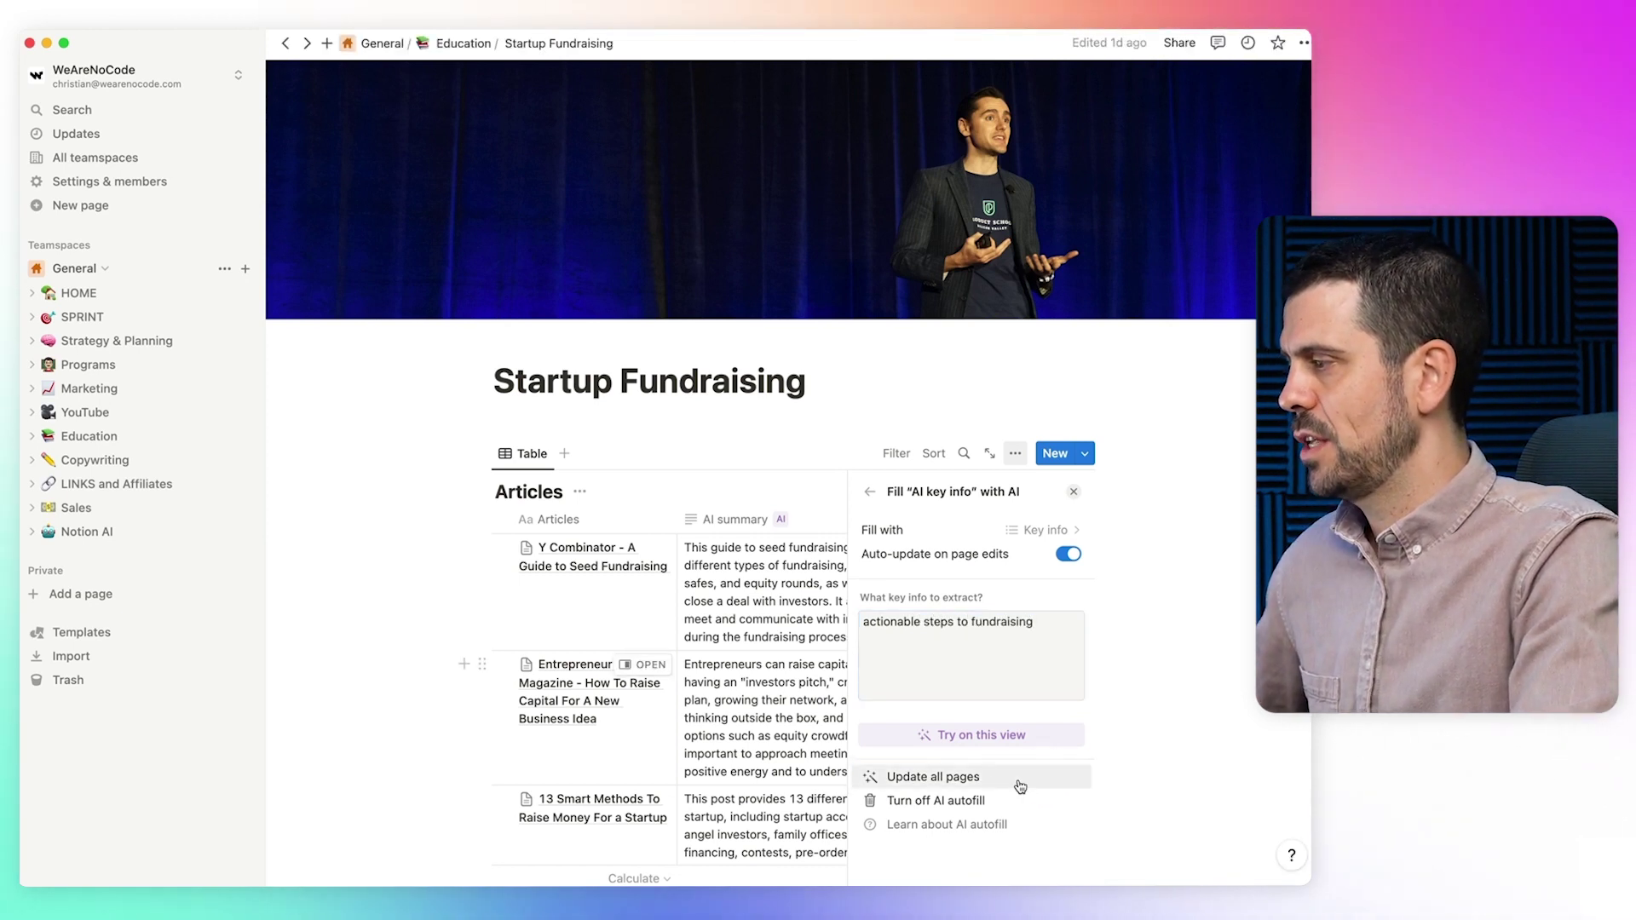
Have AI fill the AI key info property for the articles in this view, and widen its column
click(980, 738)
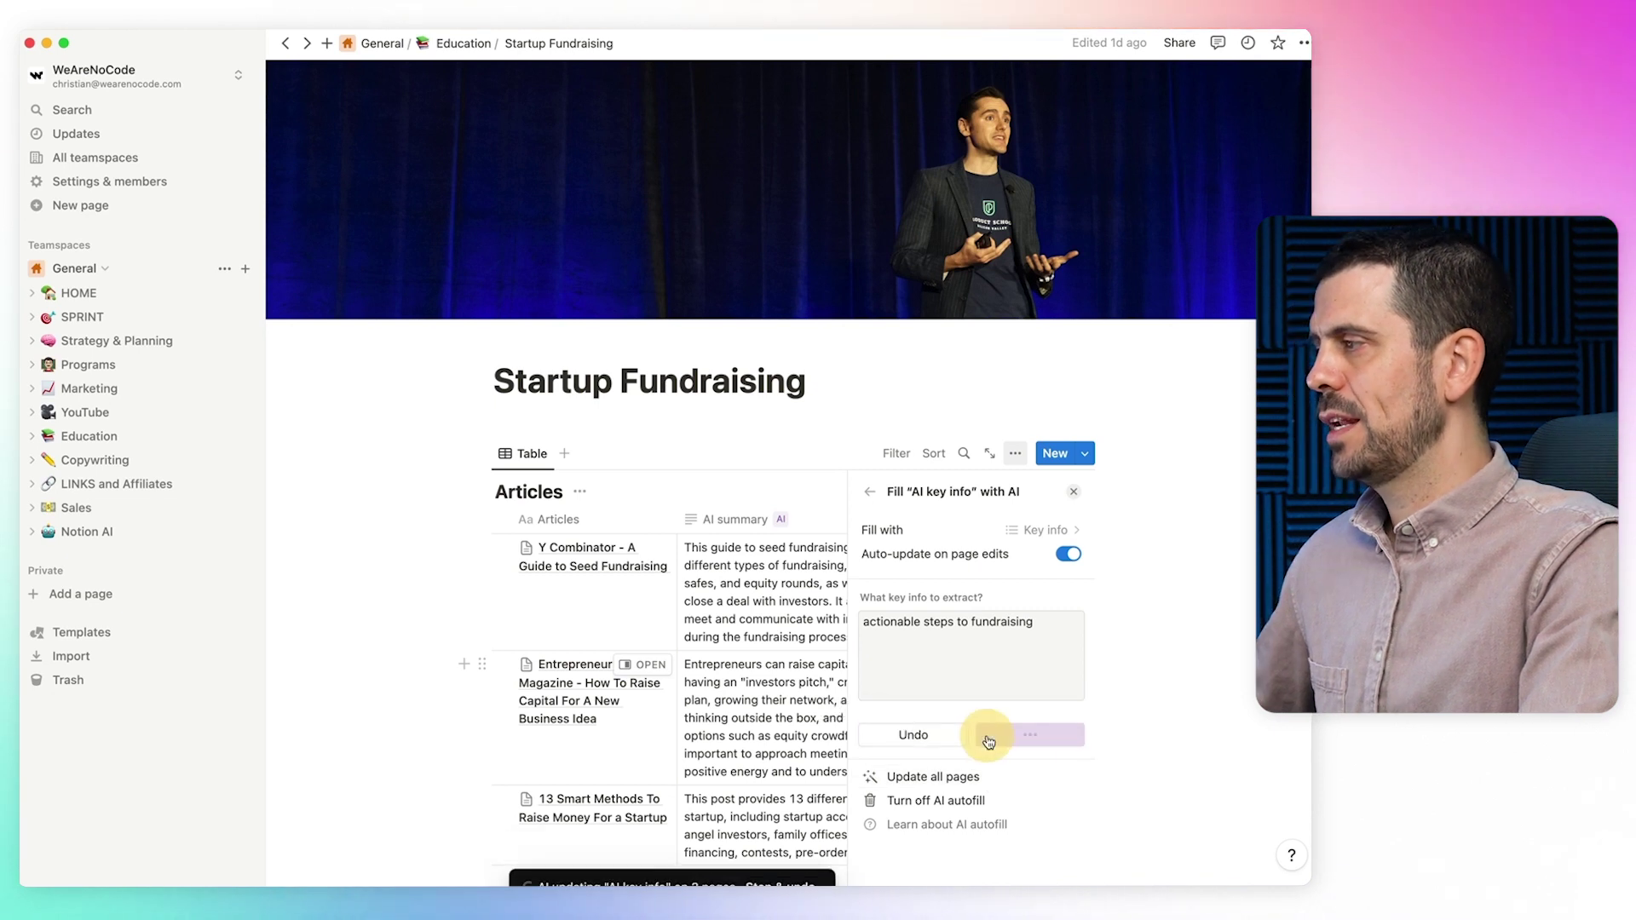
click(1075, 498)
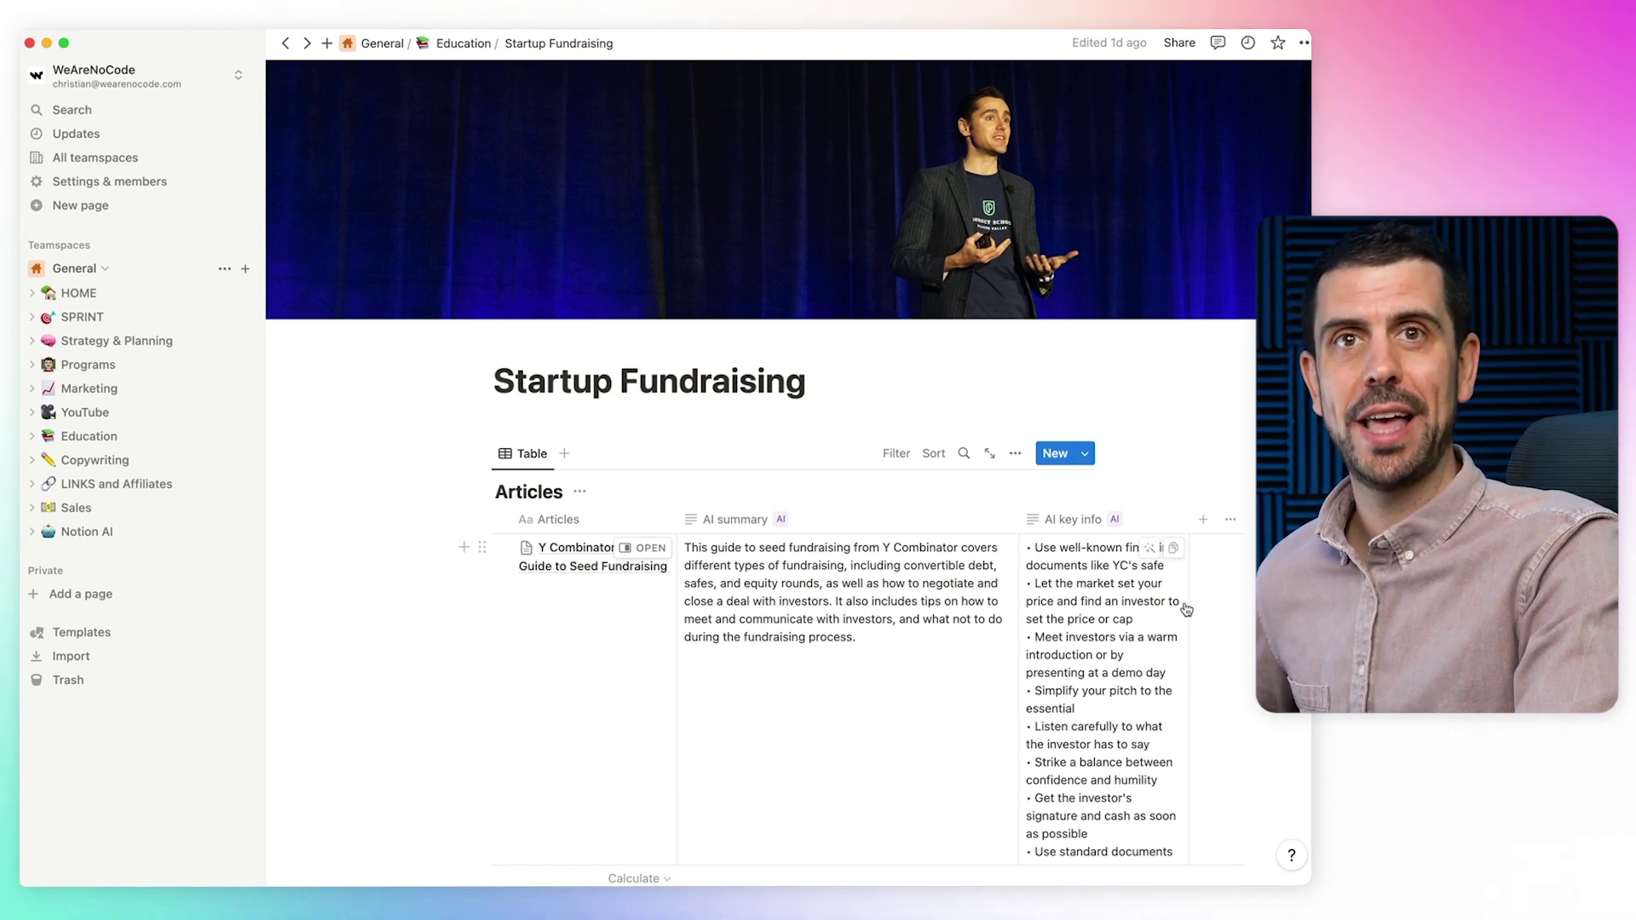
drag(1189, 610, 1291, 610)
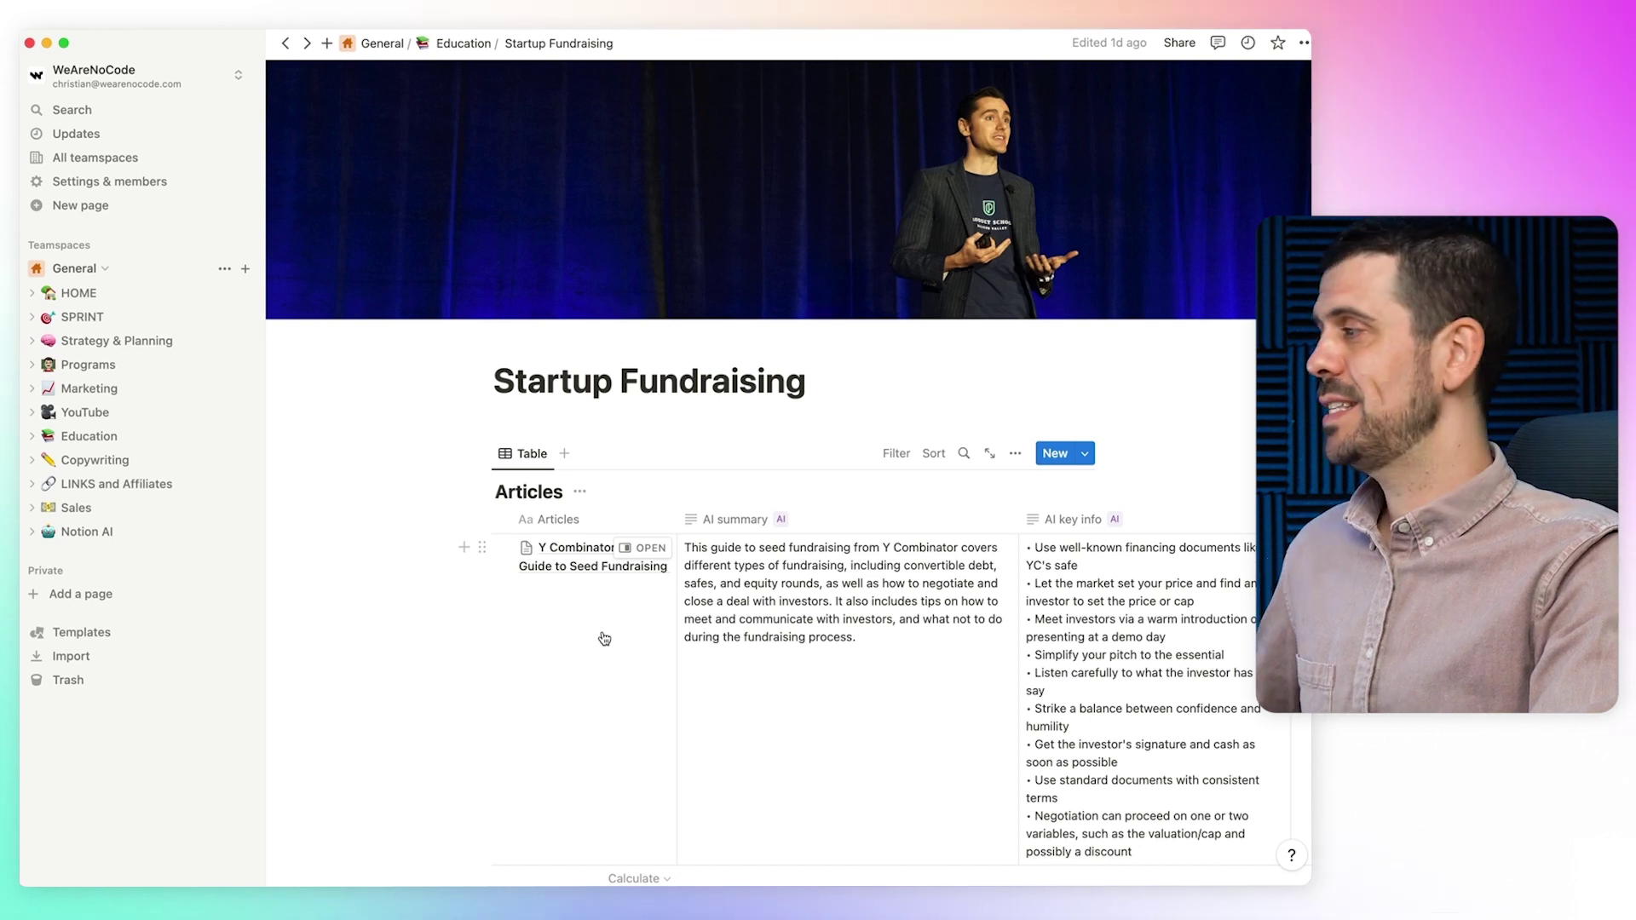
Below the Articles table, prompt AI to "write a short pitch for my startup" that teaches people to launch startups with no-code tools
scroll(605, 638, down, 15)
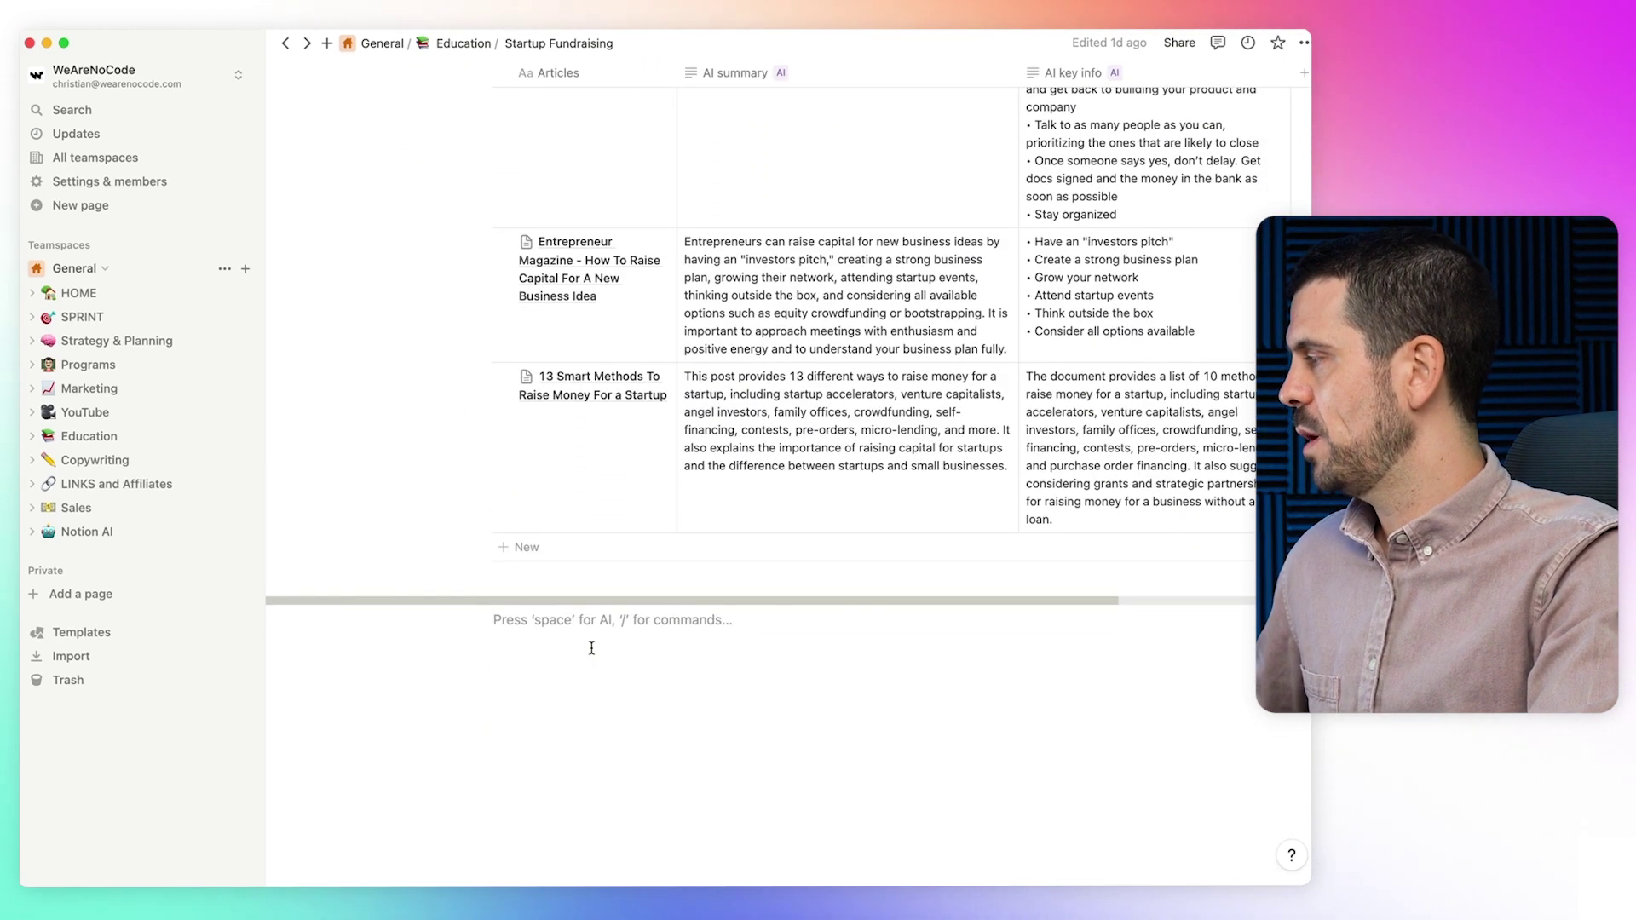
key(space)
text(wr)
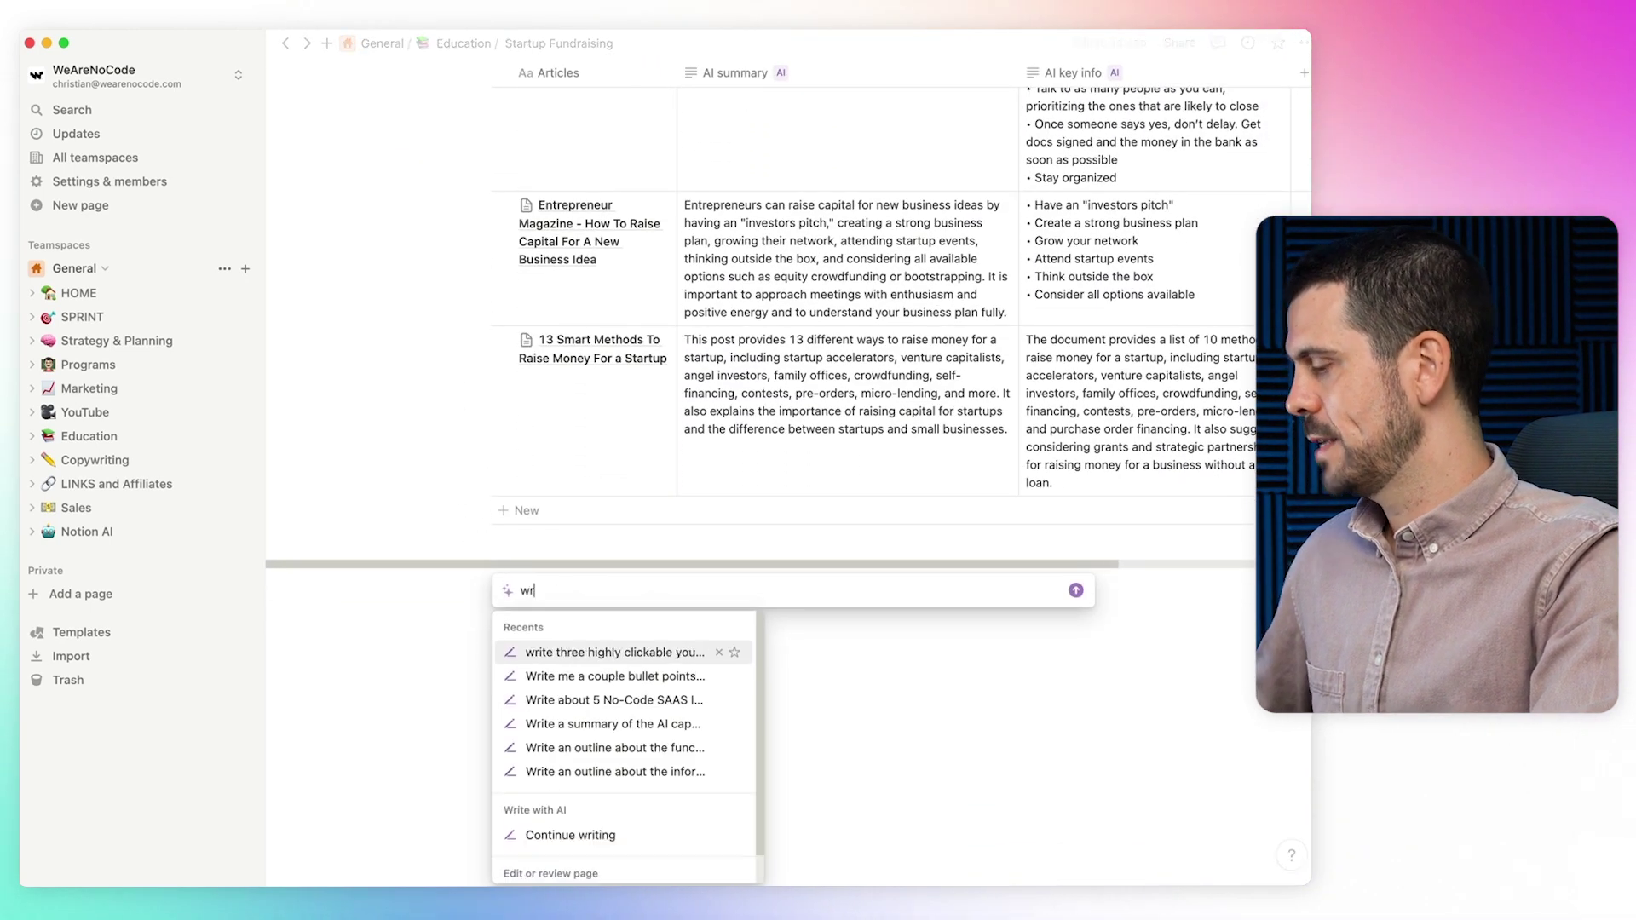
text(ite a short pitch for)
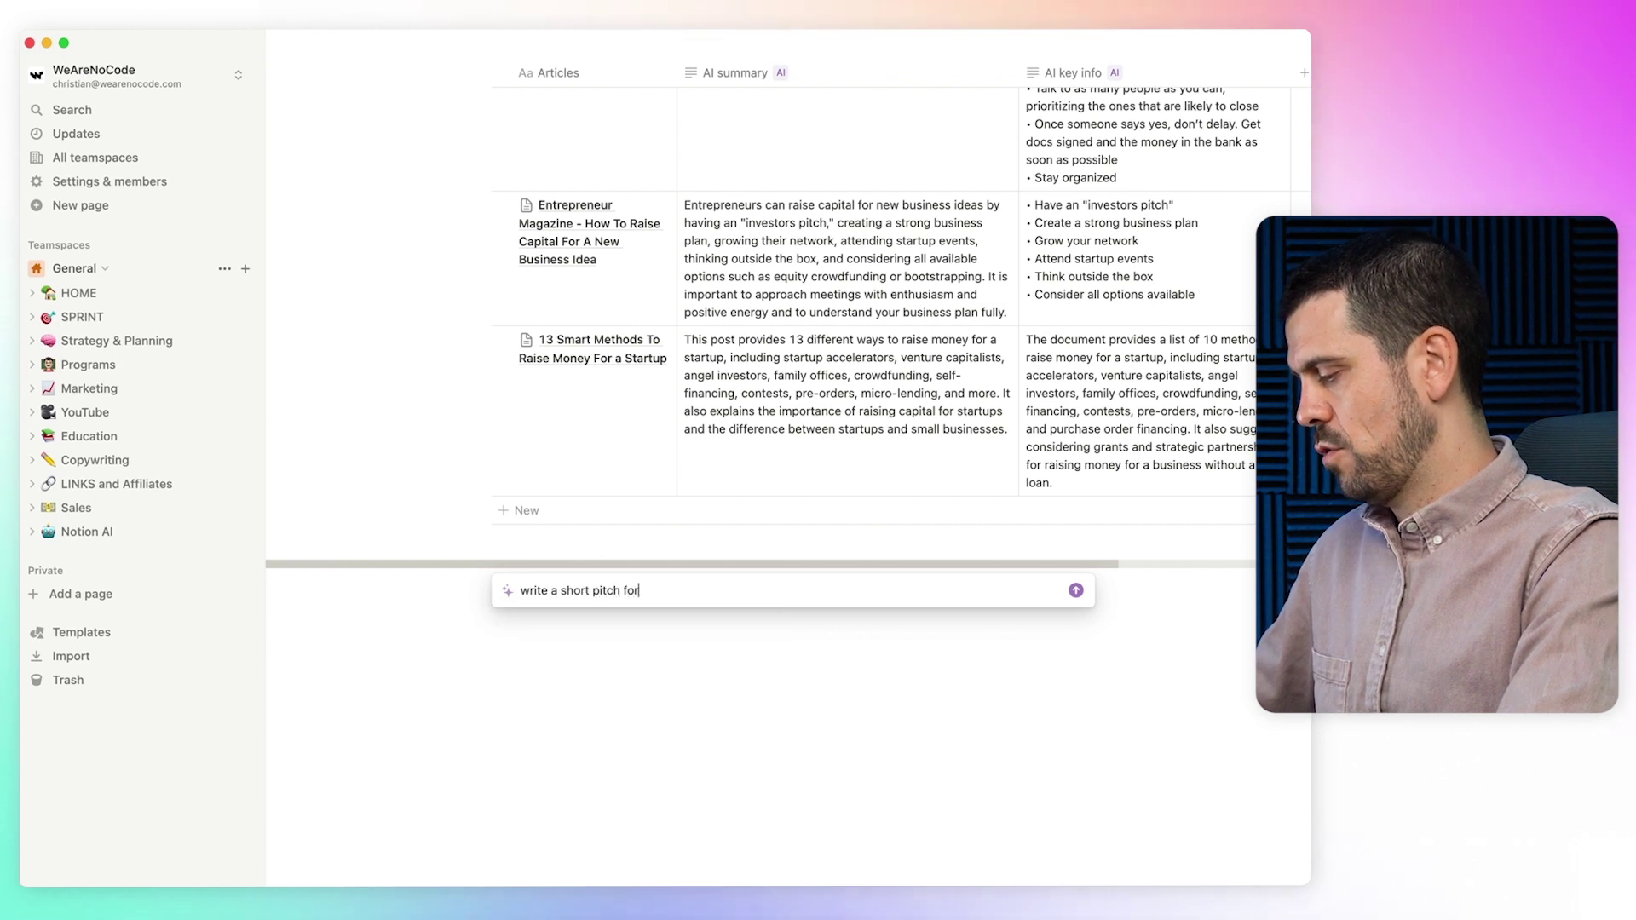
text( my startup. We)
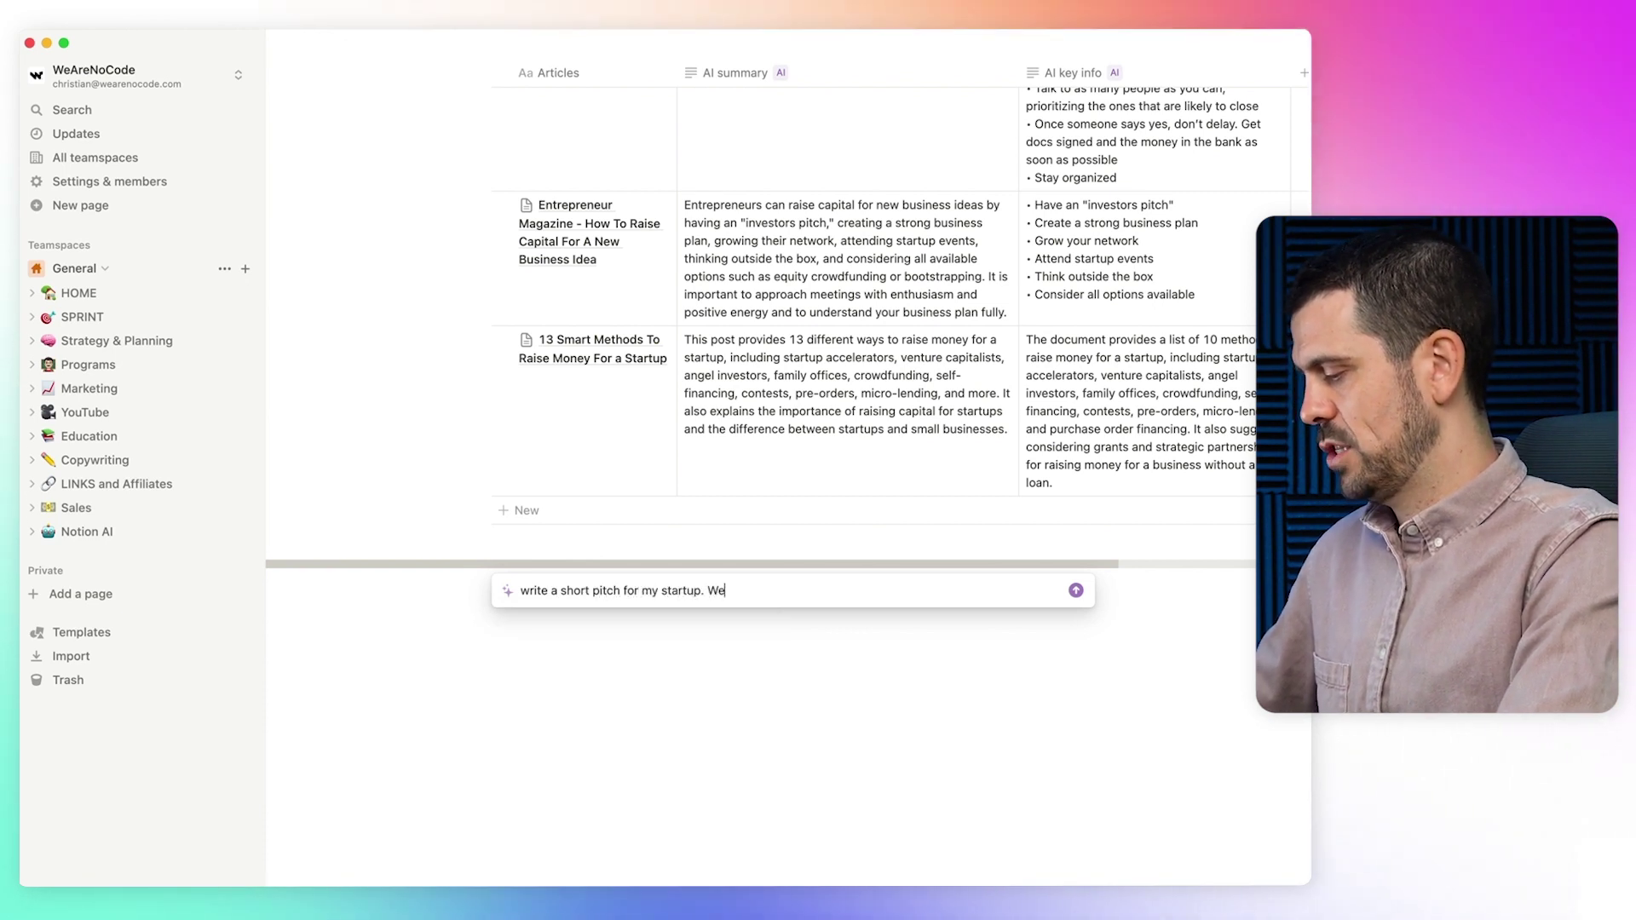
text( teach people how to launch their startups)
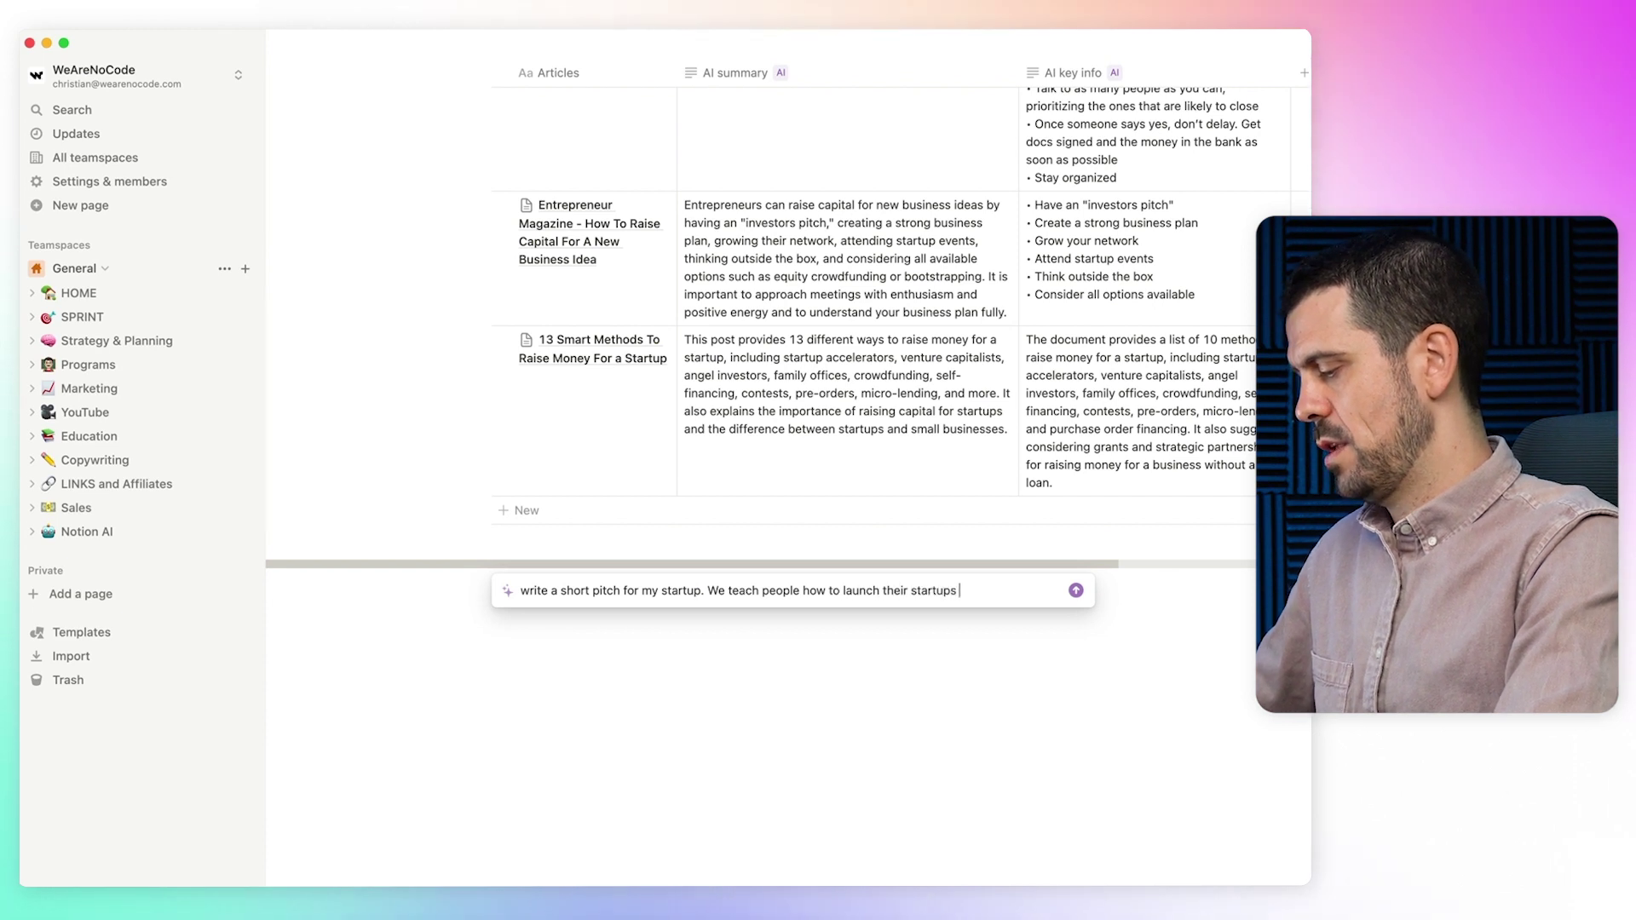
text( with no-code tools an)
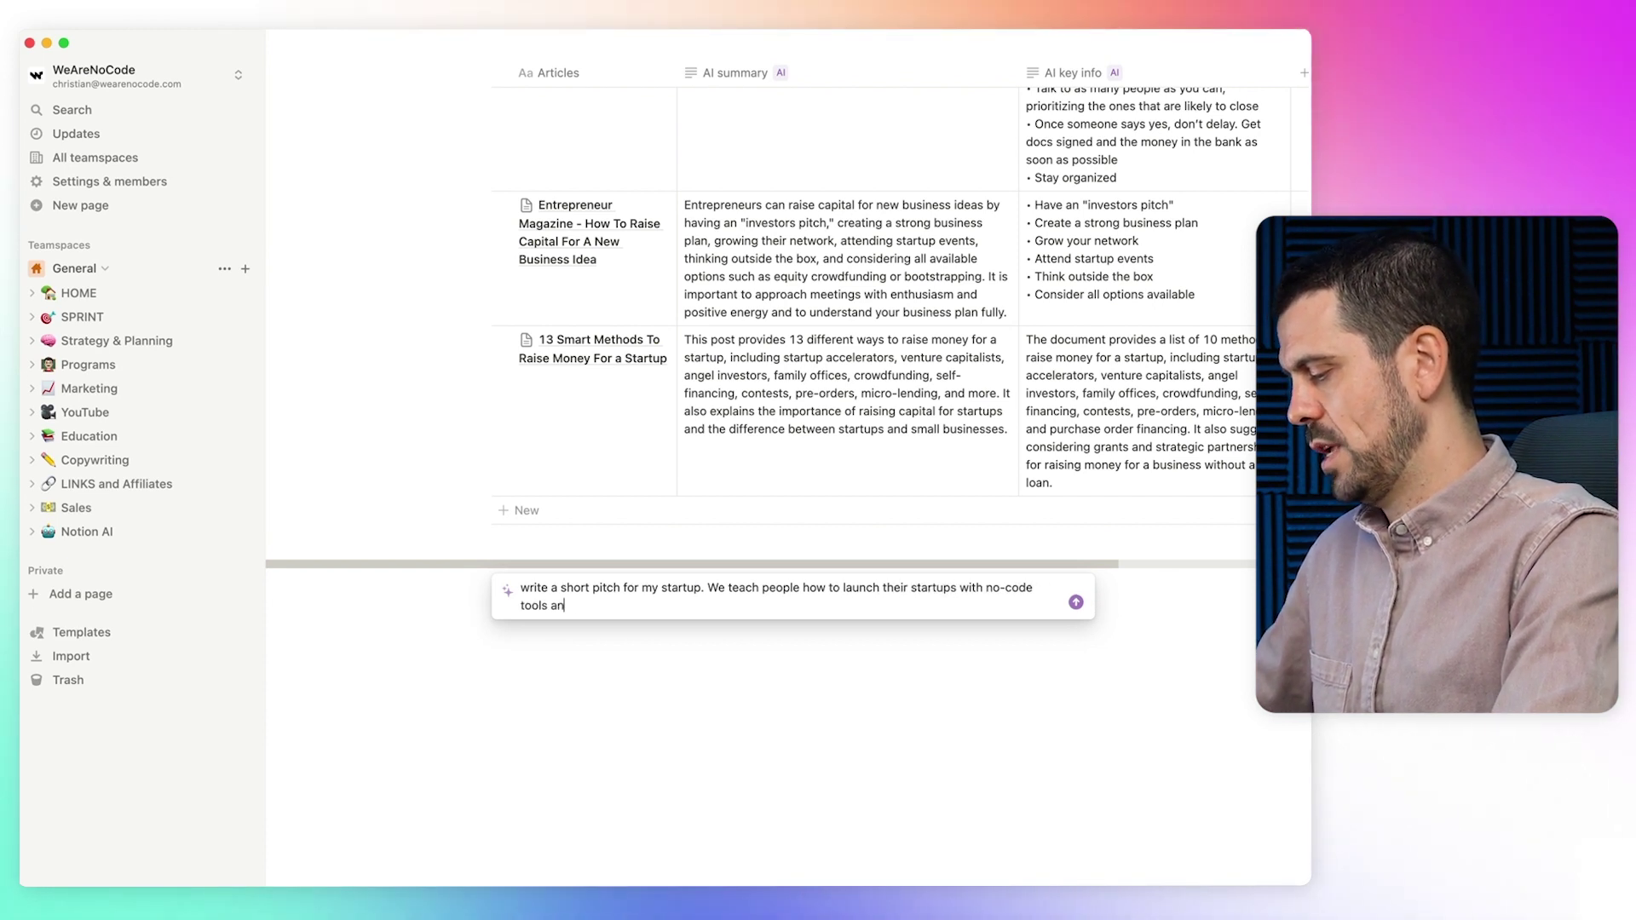
text(d)
key(Return)
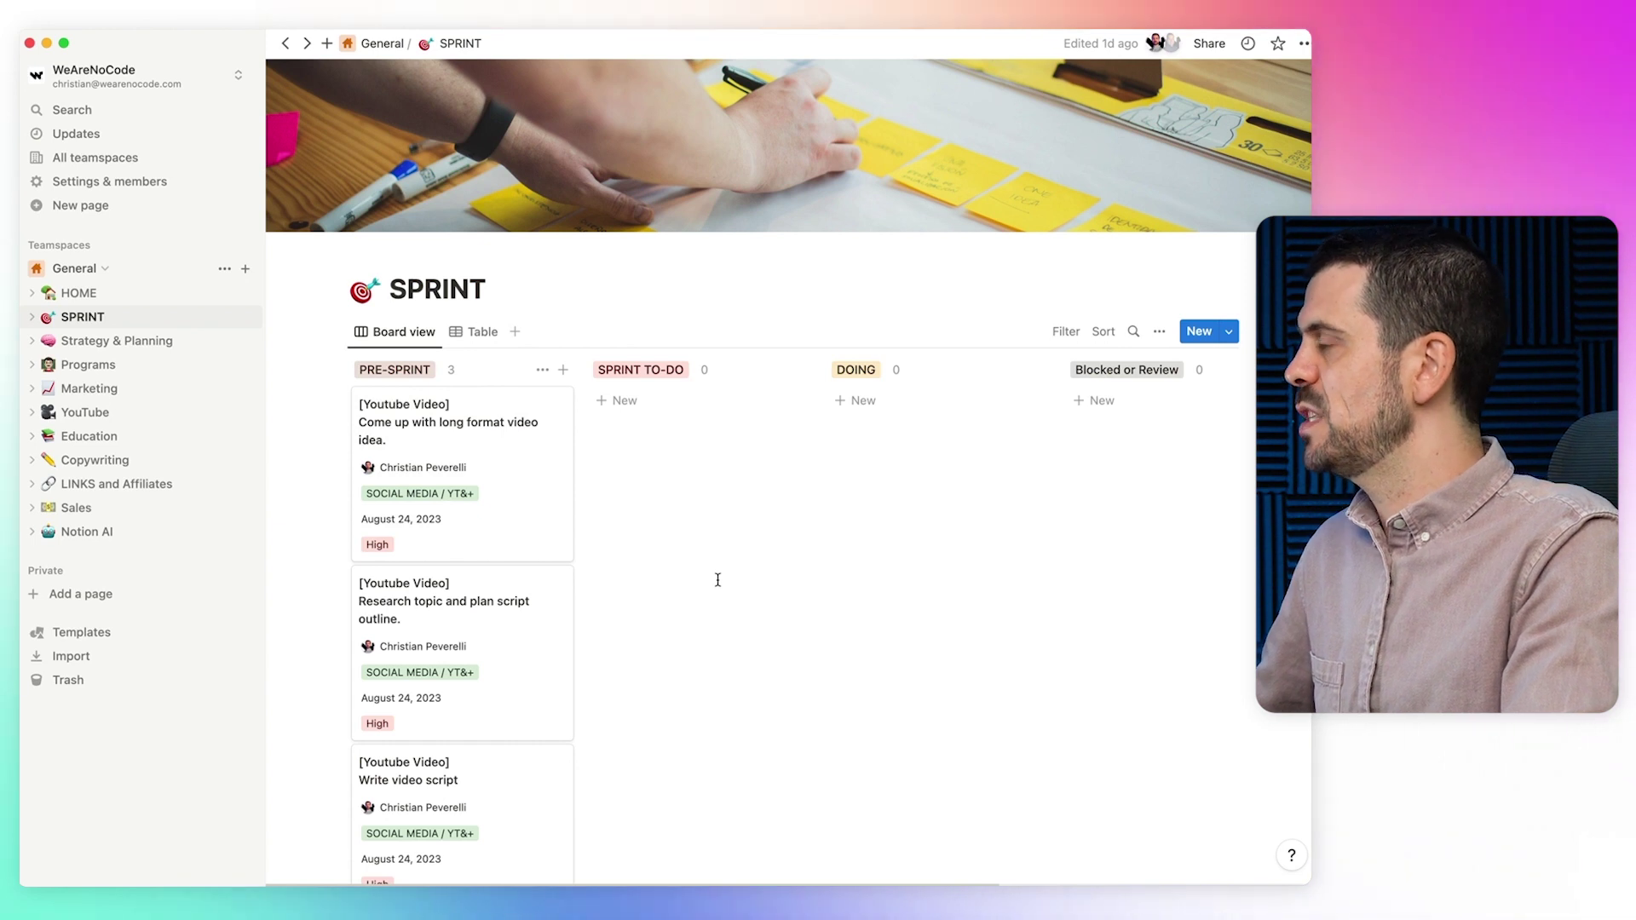
On the SPRINT board, move the "Come up with long format video idea." card to SPRINT TO-DO and on to DOING
drag(717, 579, 759, 498)
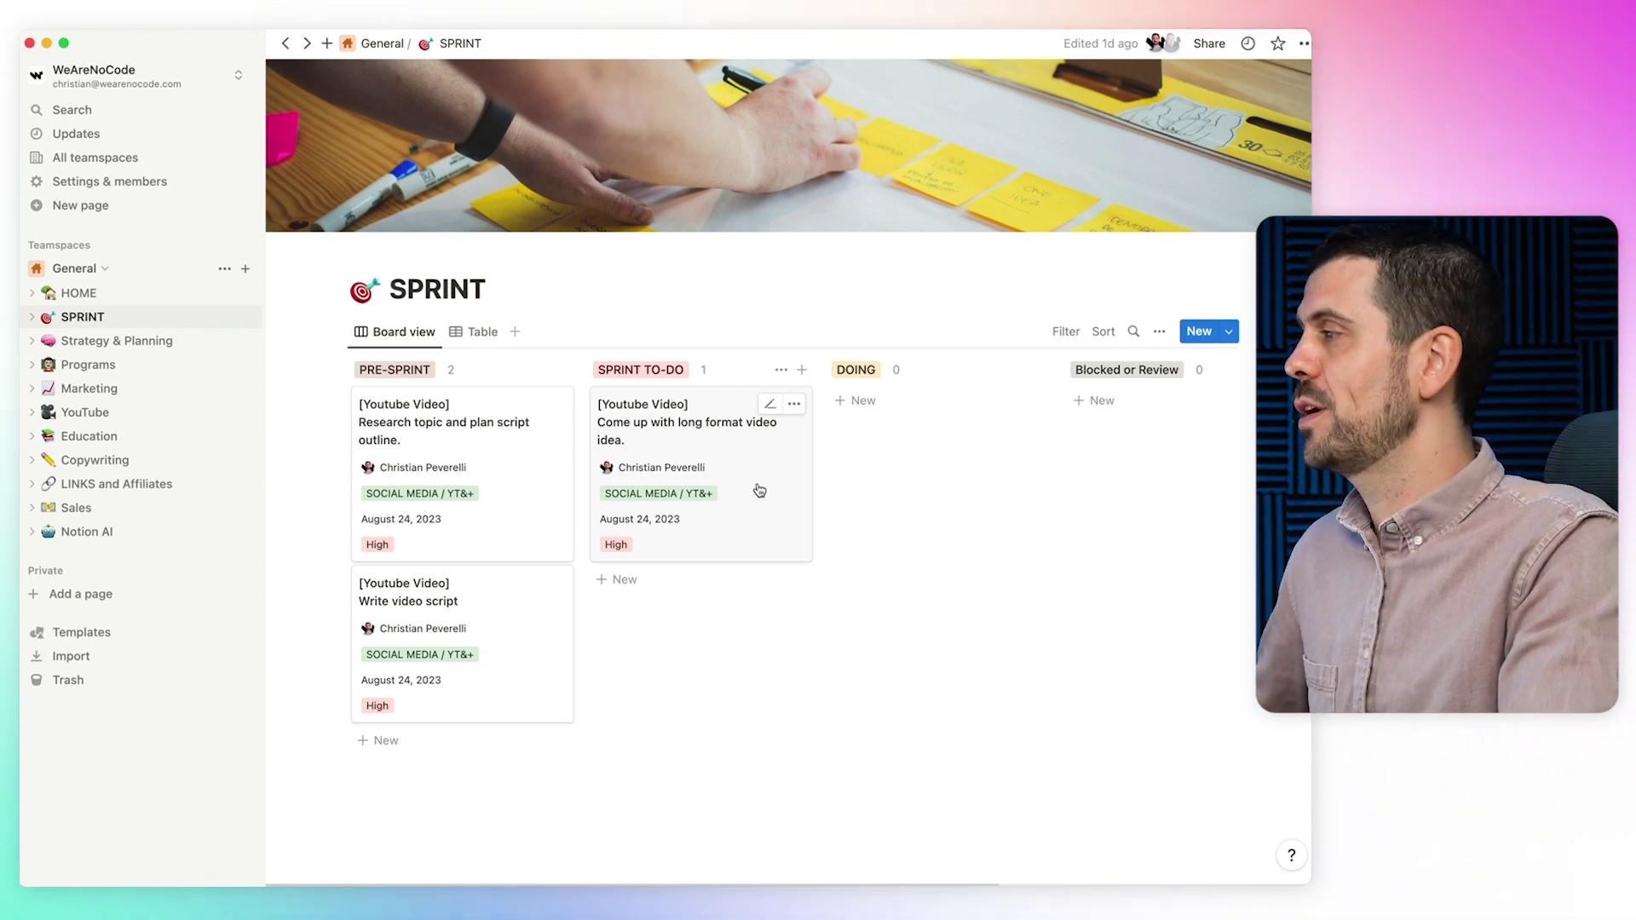
drag(759, 491, 968, 491)
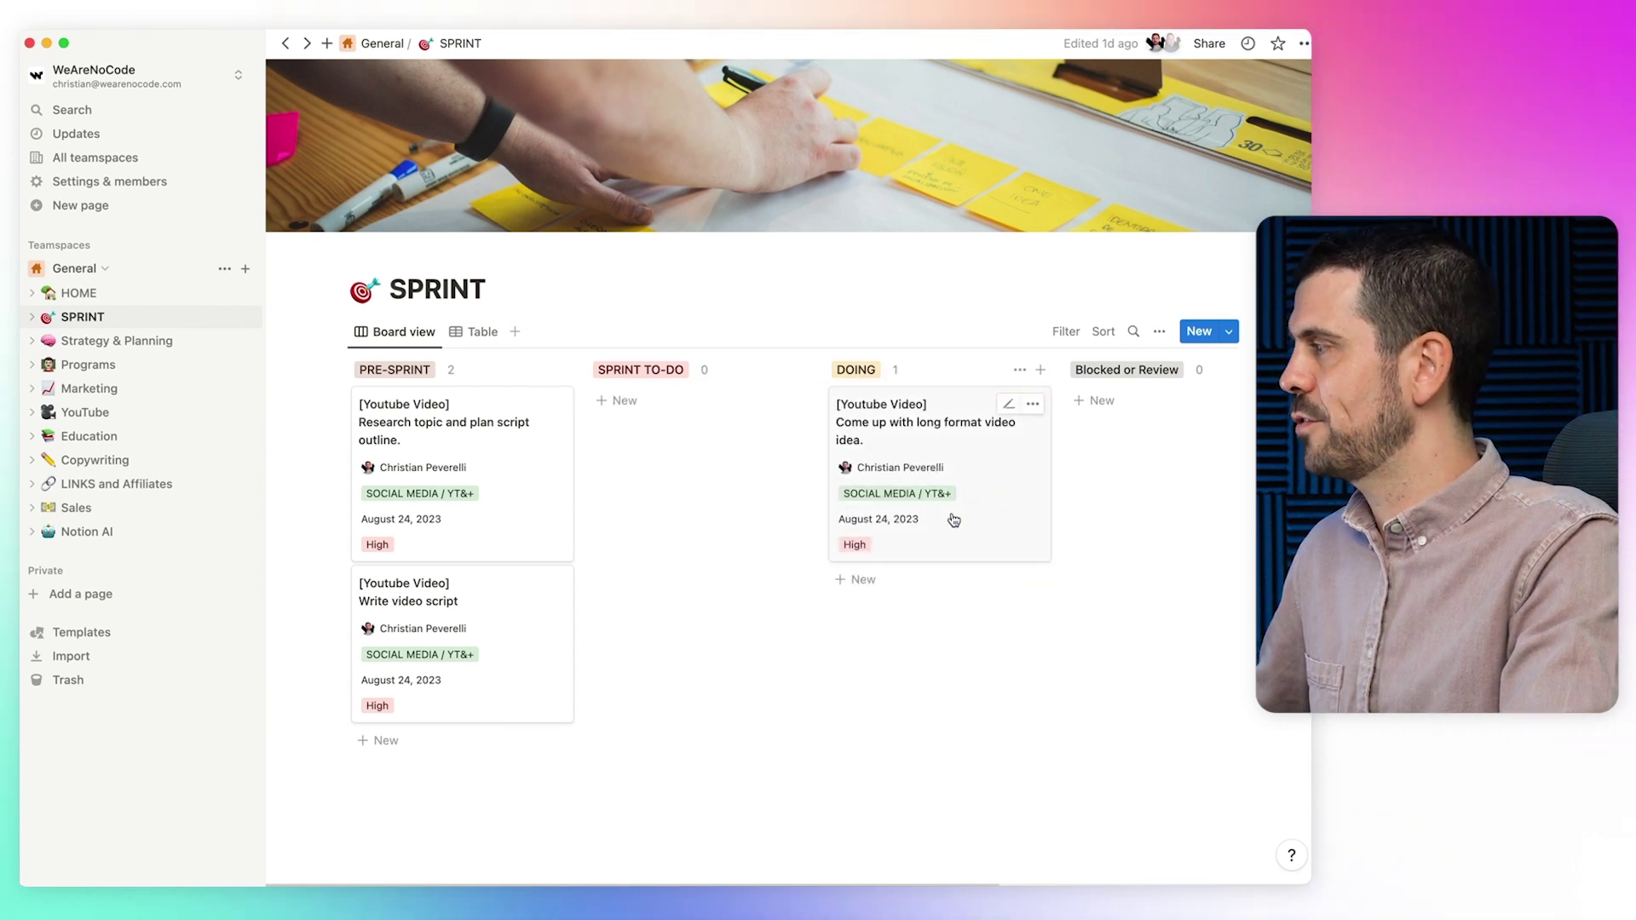
Open the "Come up with long format video idea." card, view the people available to assign, and close it without changes
click(1001, 463)
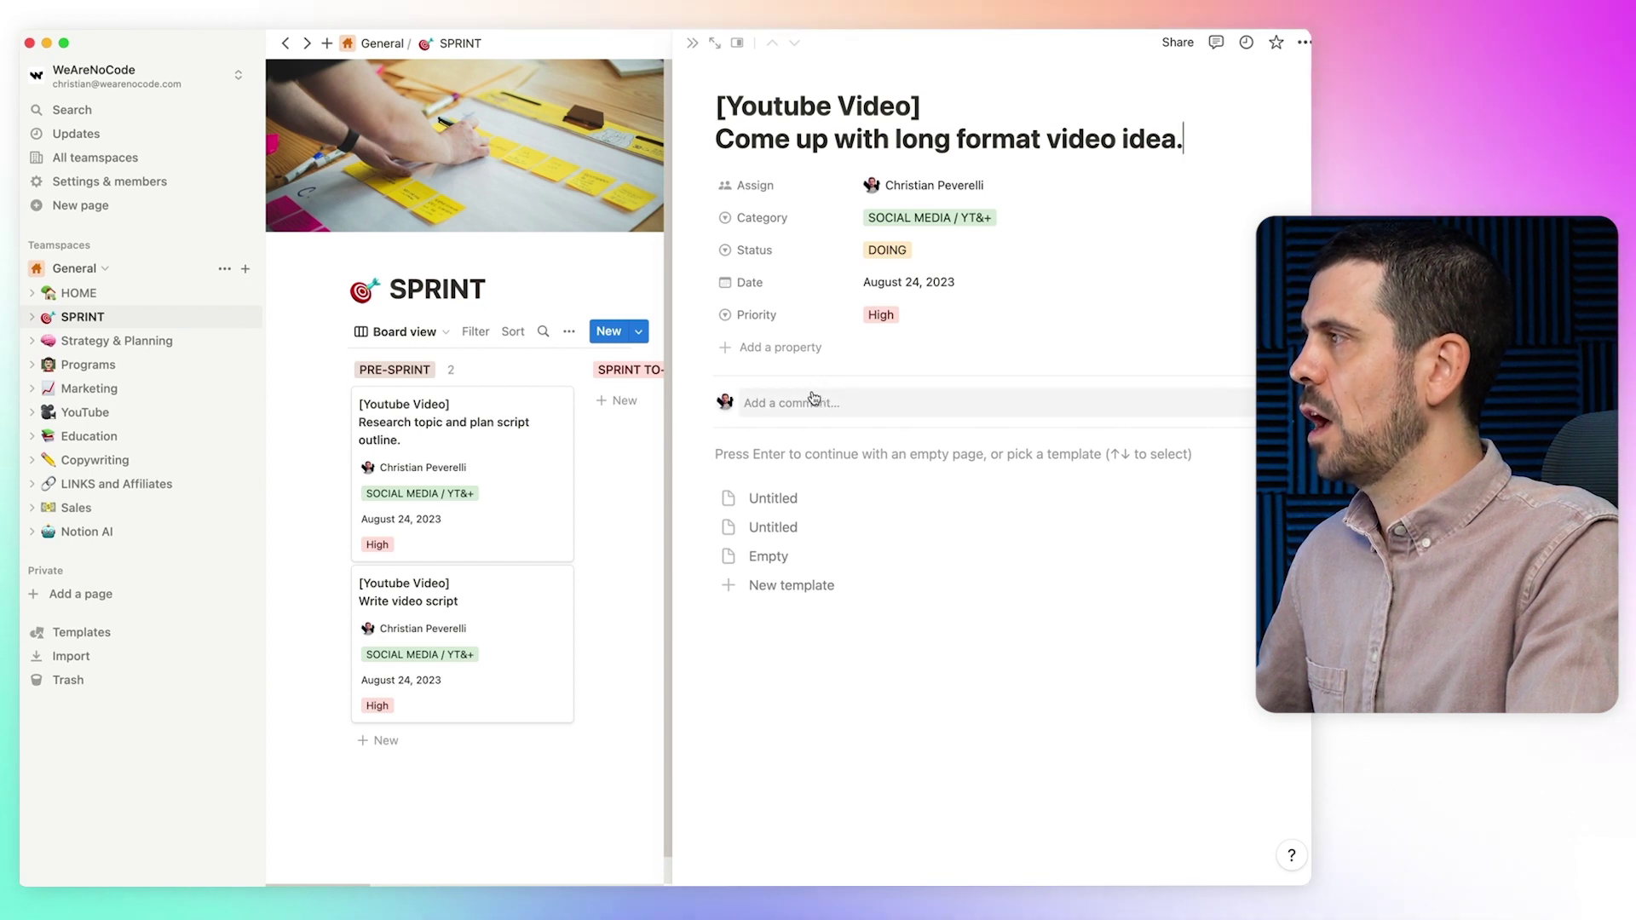
click(1037, 186)
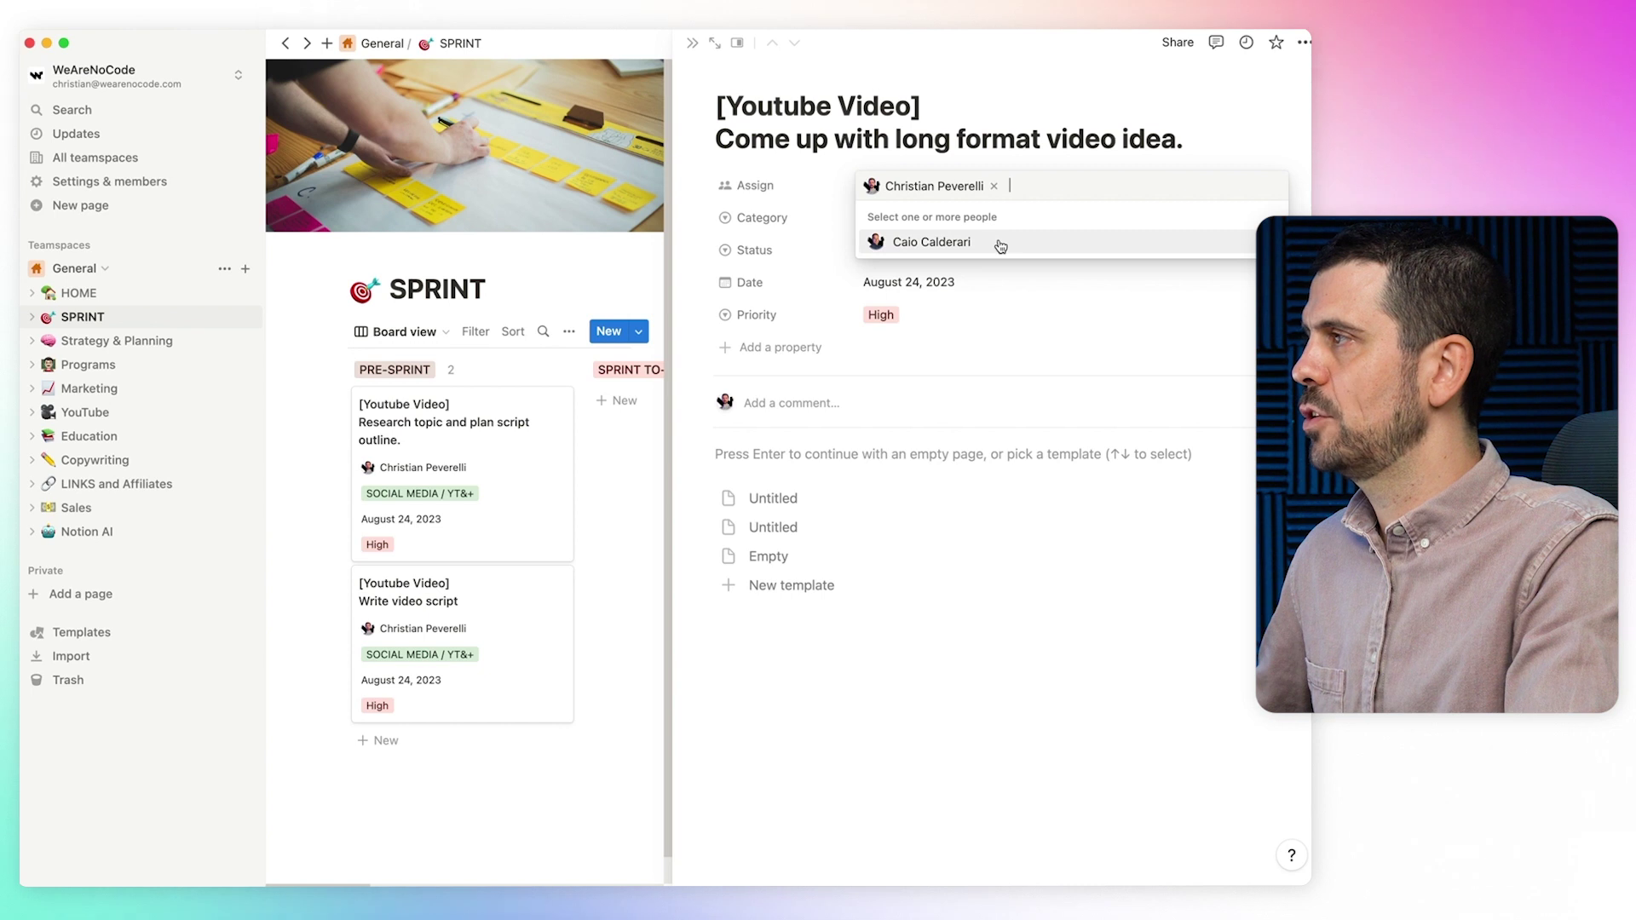
click(627, 480)
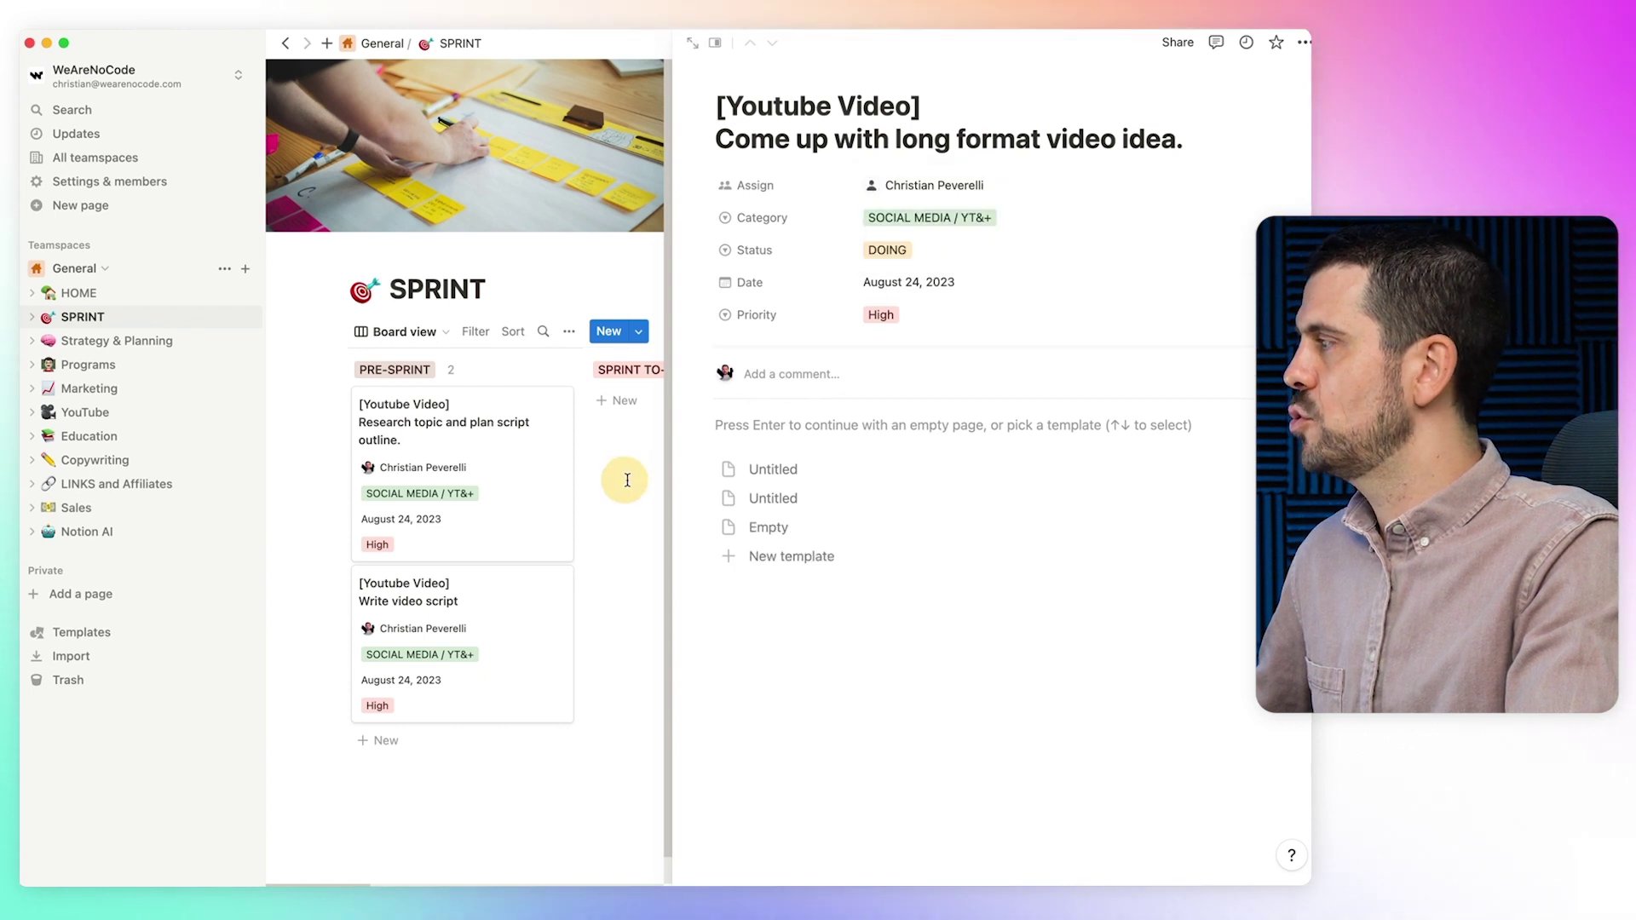
click(625, 481)
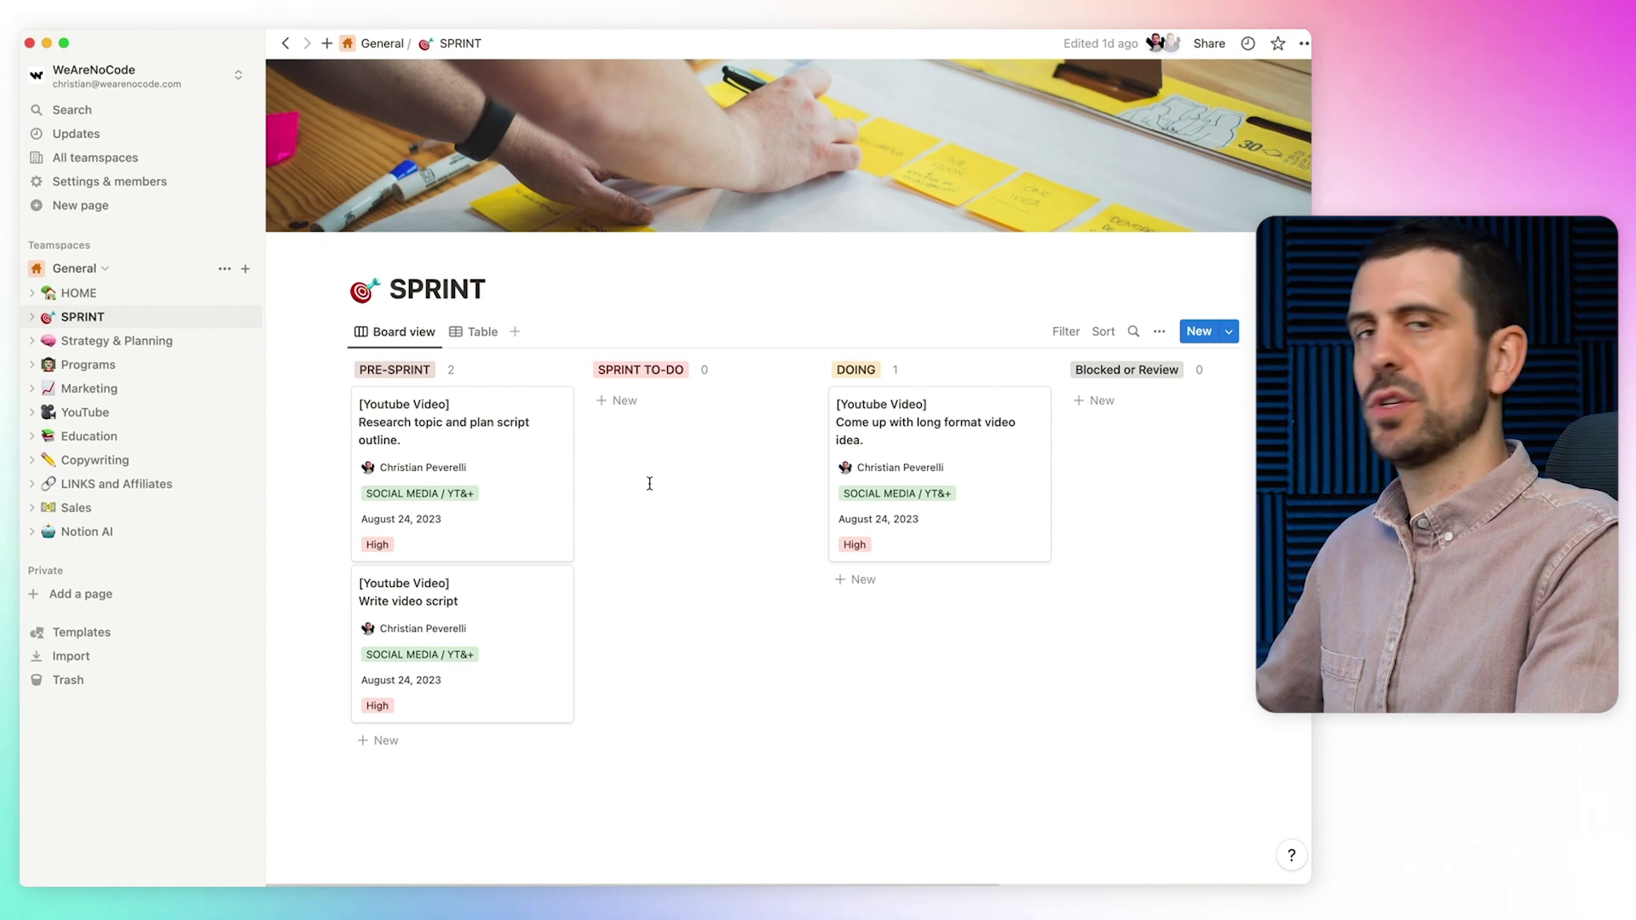
Show the SPRINT tasks in the Table view and look over their Status, Assign, Category, Date and Priority columns
click(481, 332)
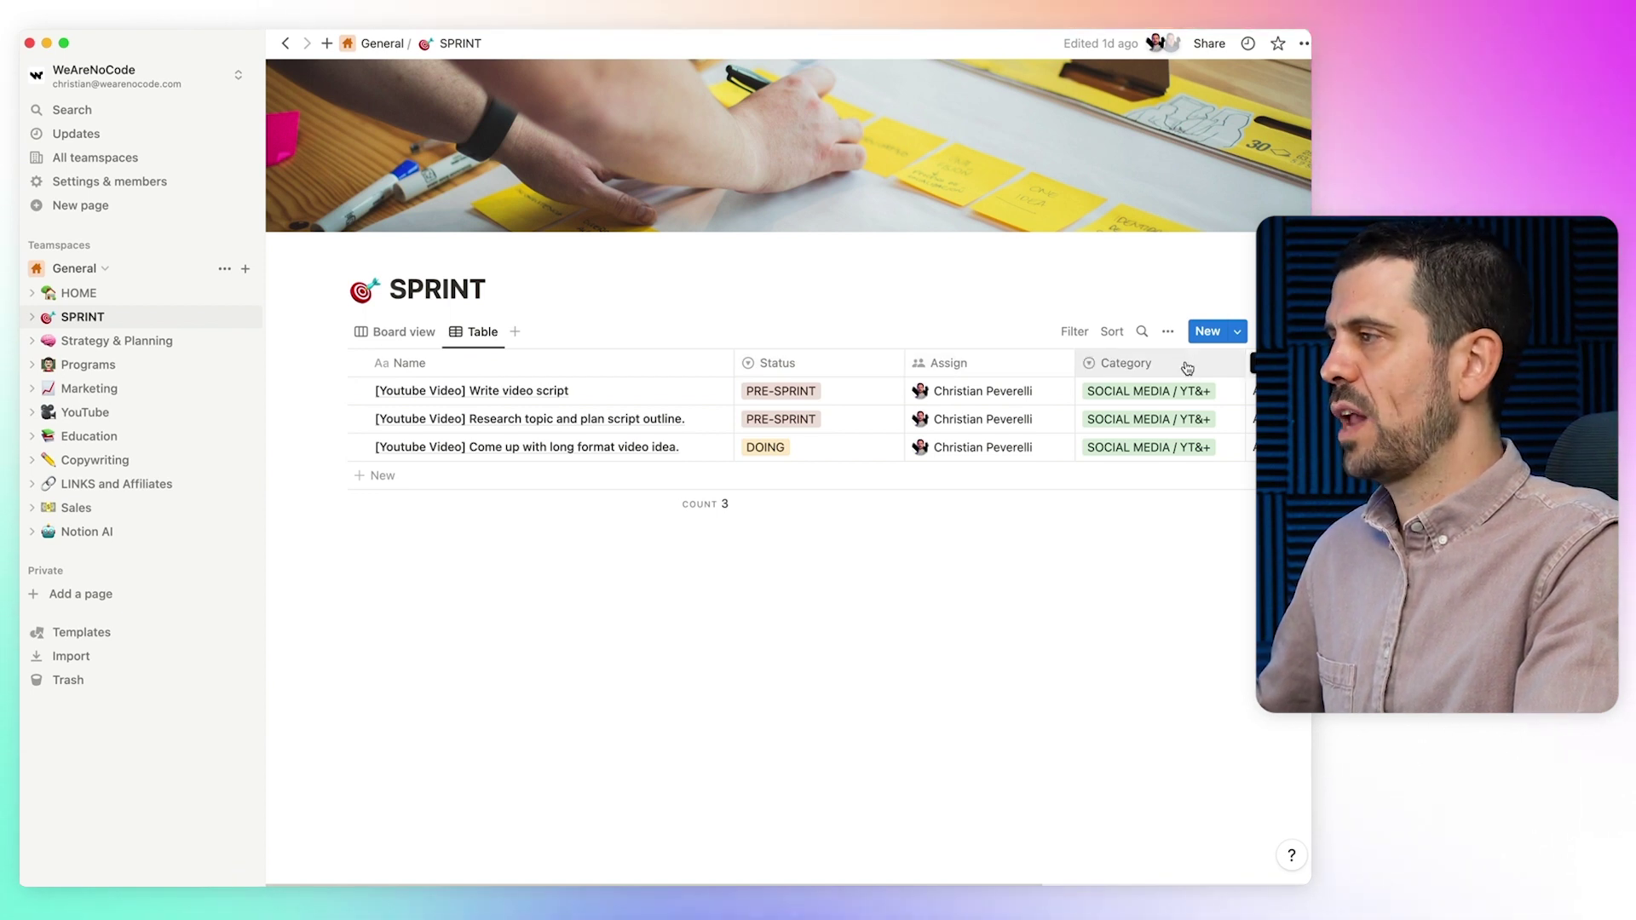
scroll(907, 426, right, 5)
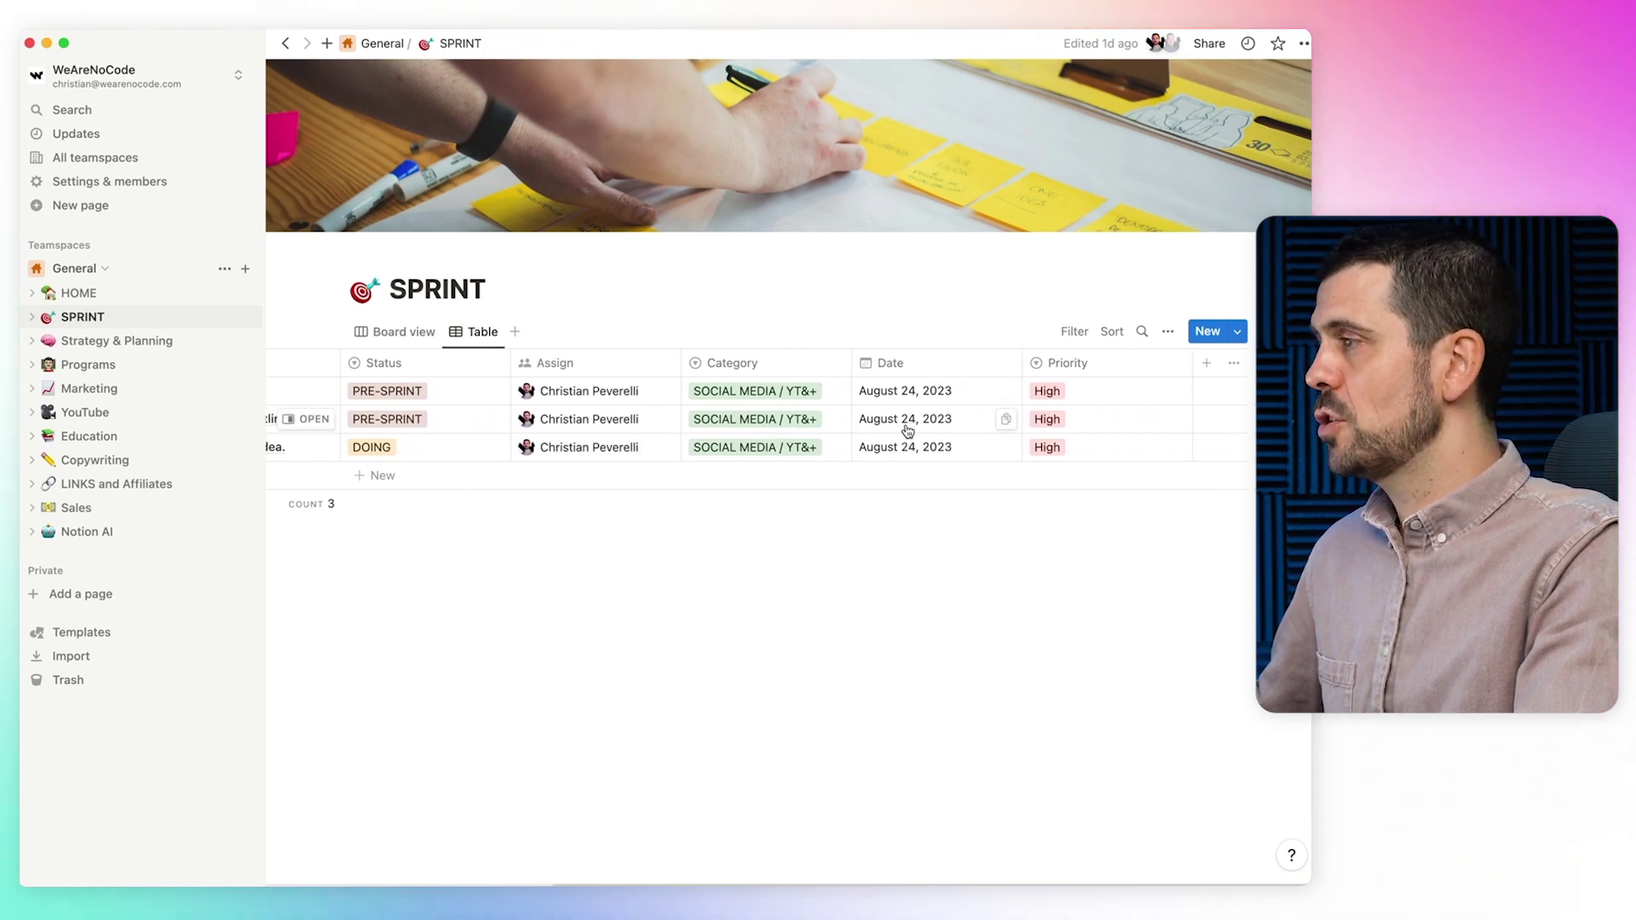
Show the SPRINT tasks in the Board view and filter them by Assign, selecting the first listed teammate and Me
click(413, 333)
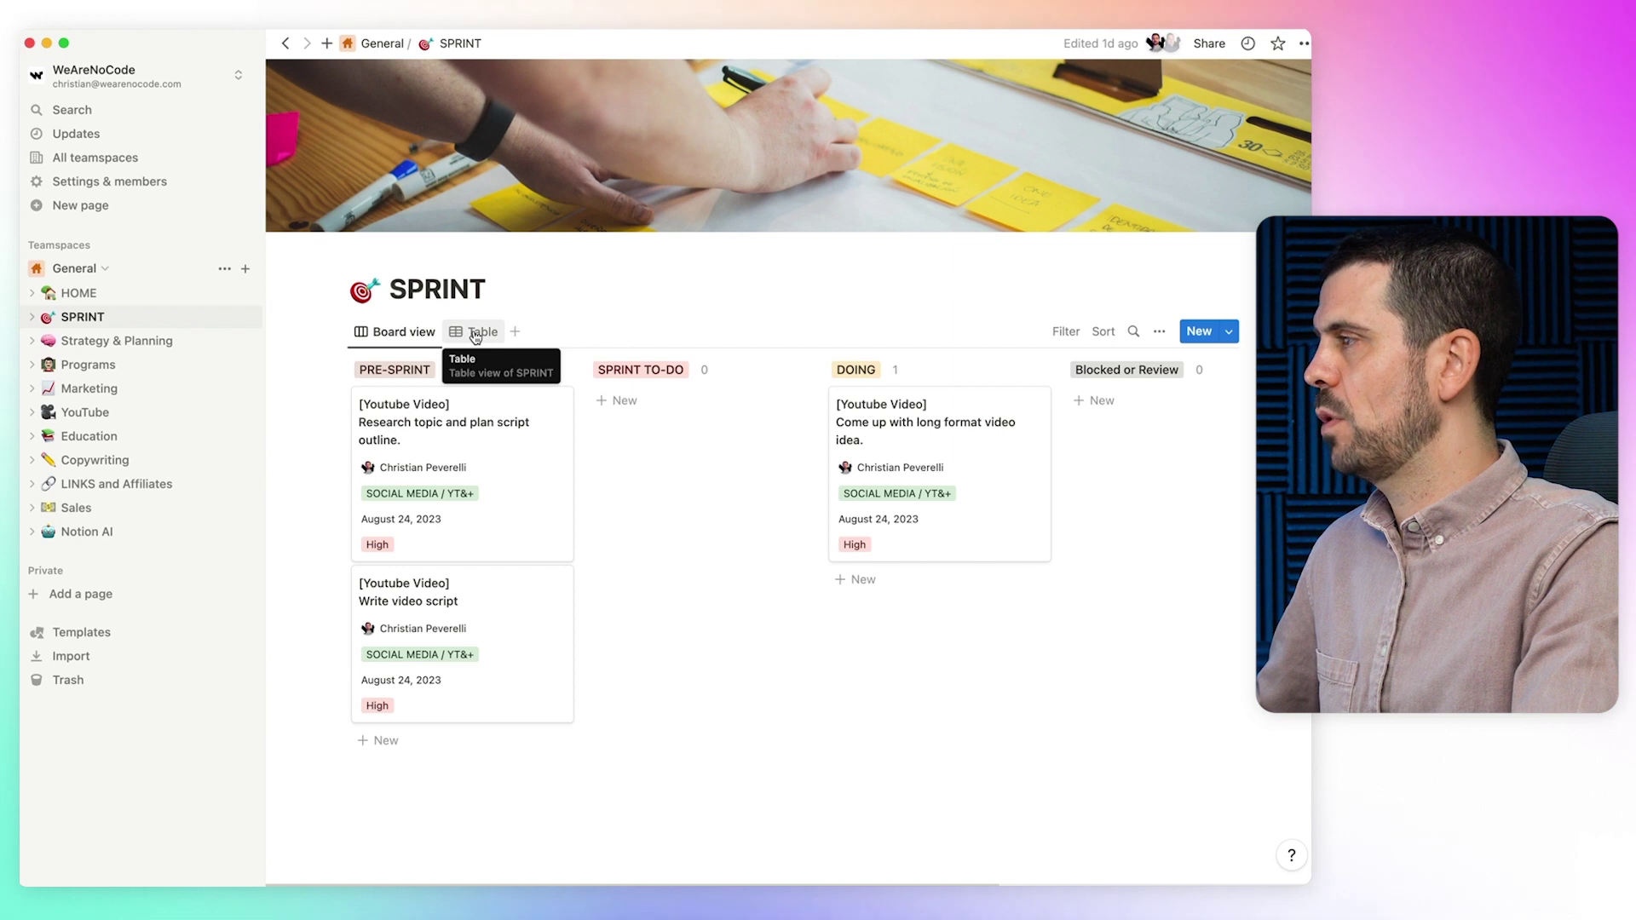
click(1062, 331)
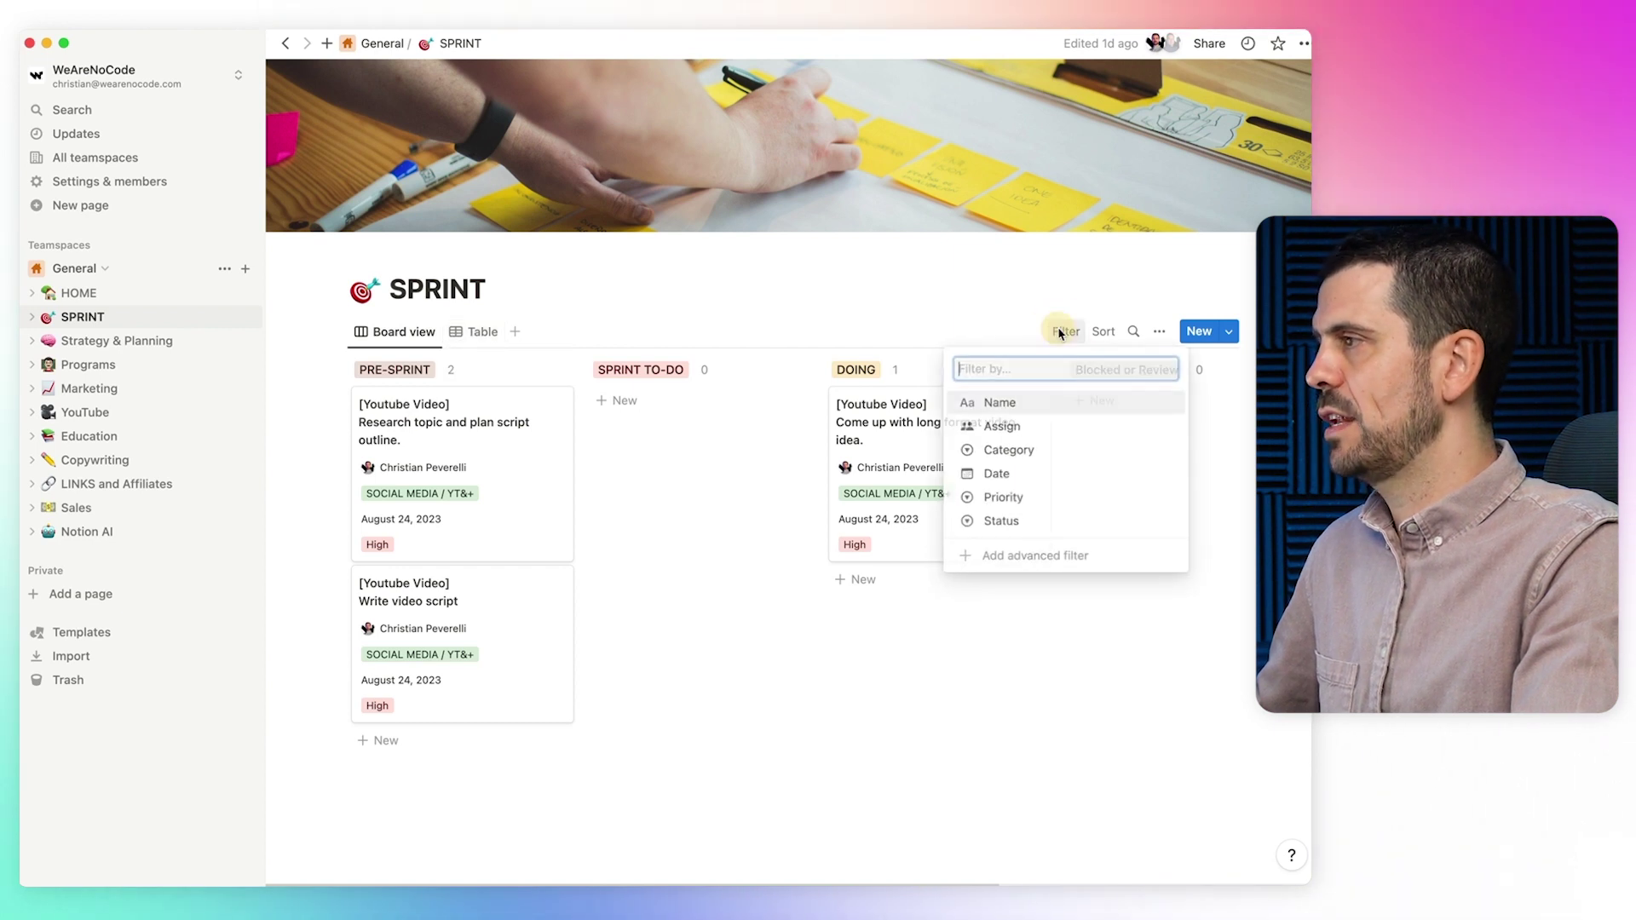
click(1014, 428)
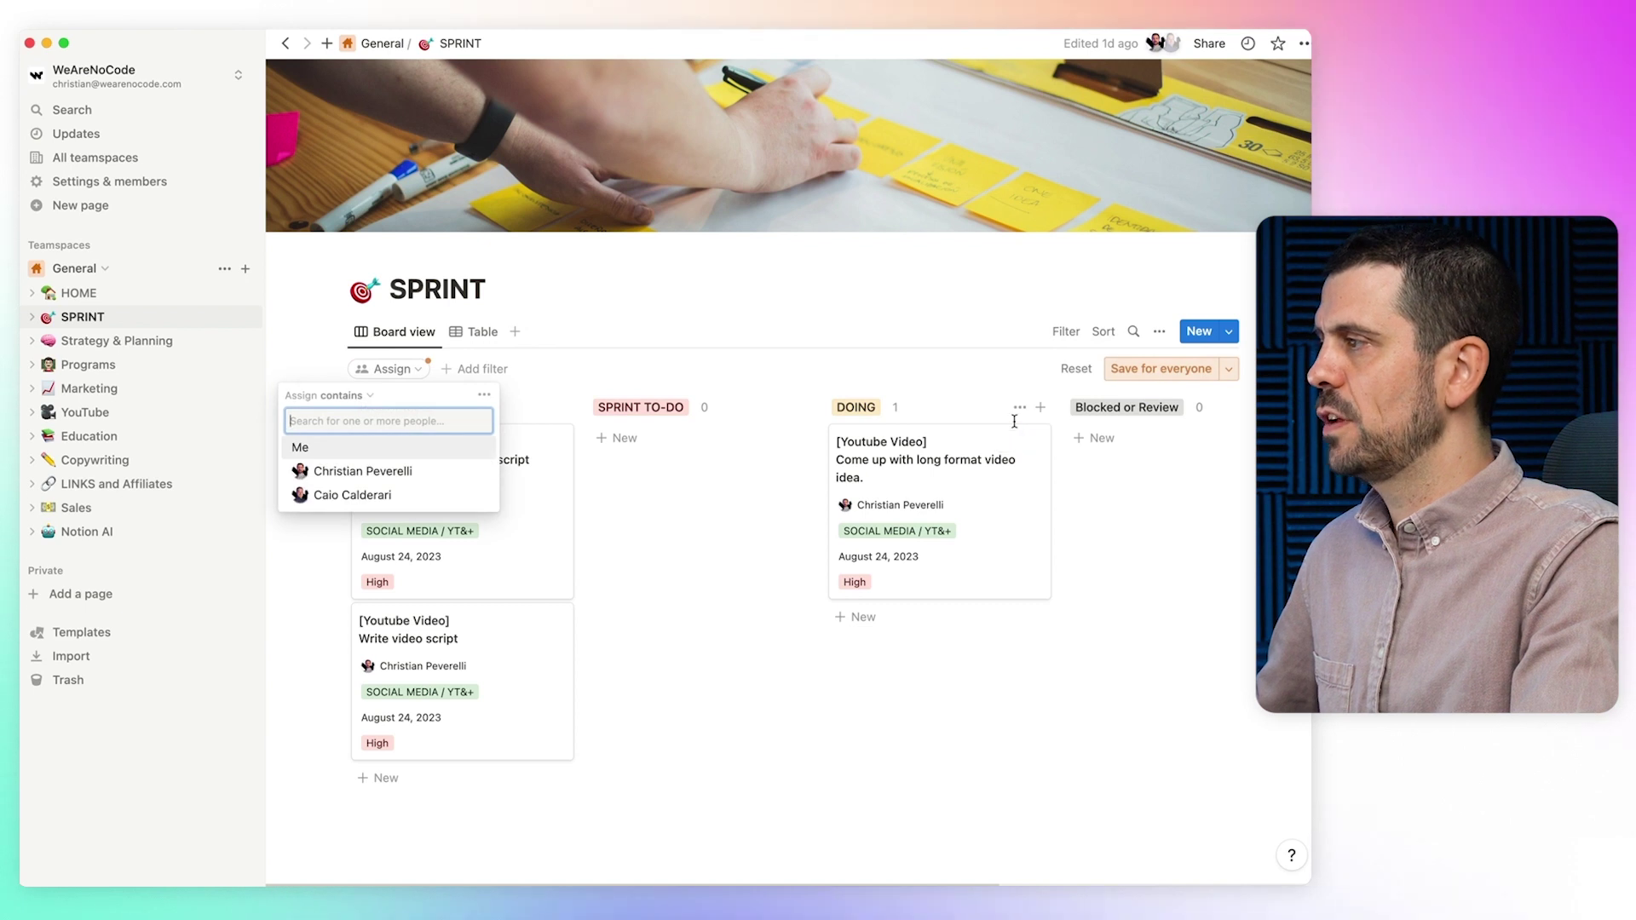
click(432, 475)
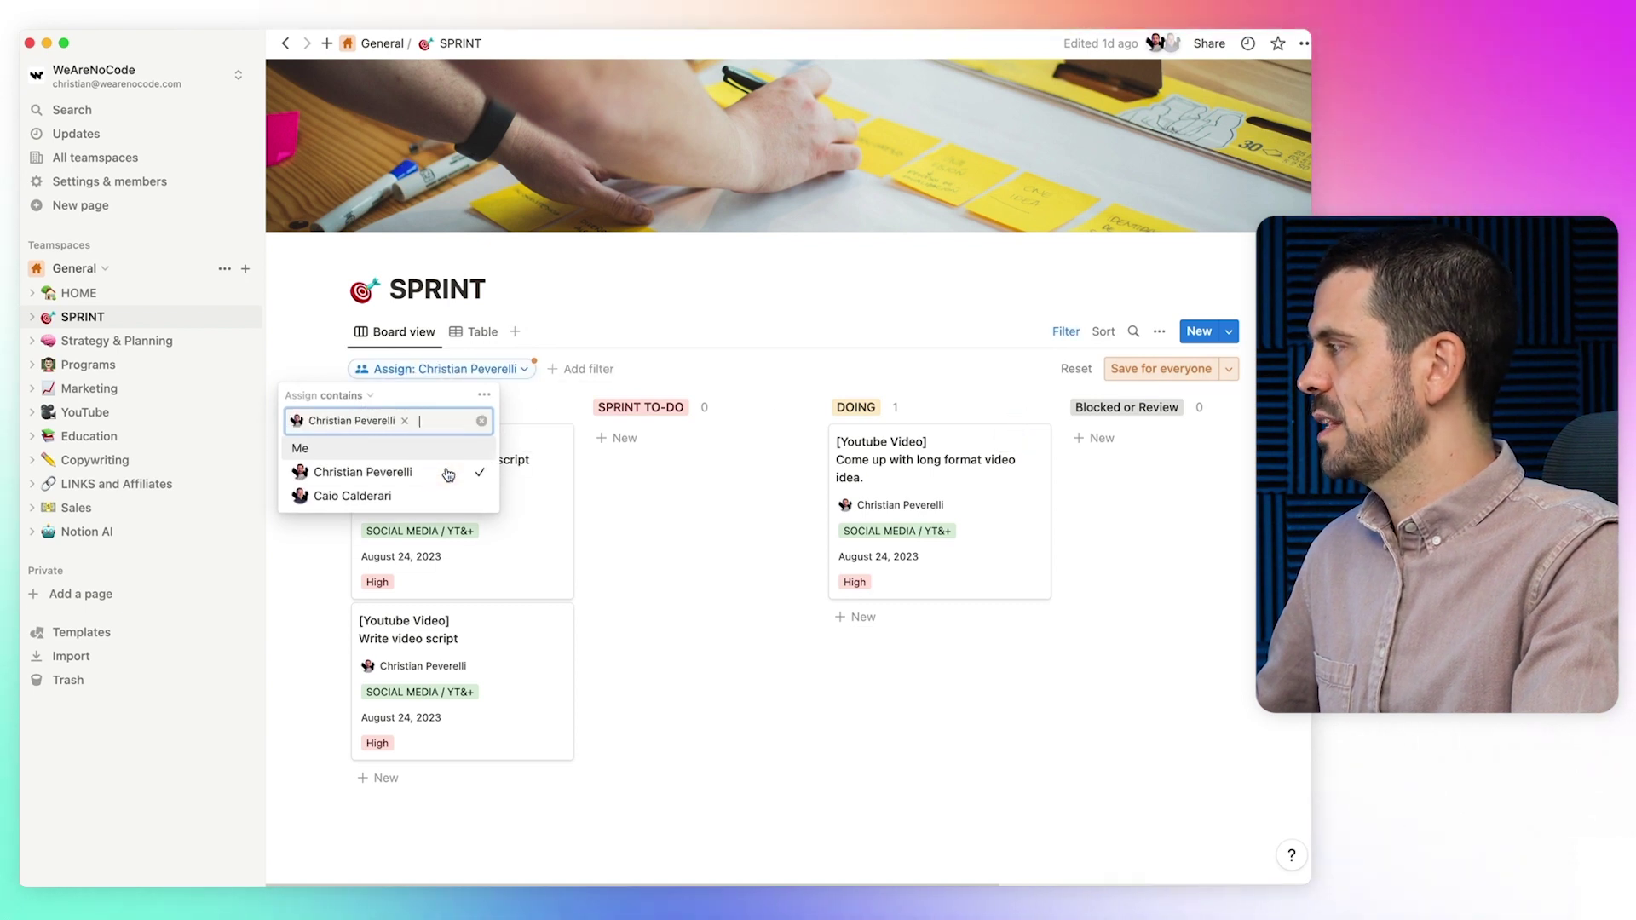
click(443, 448)
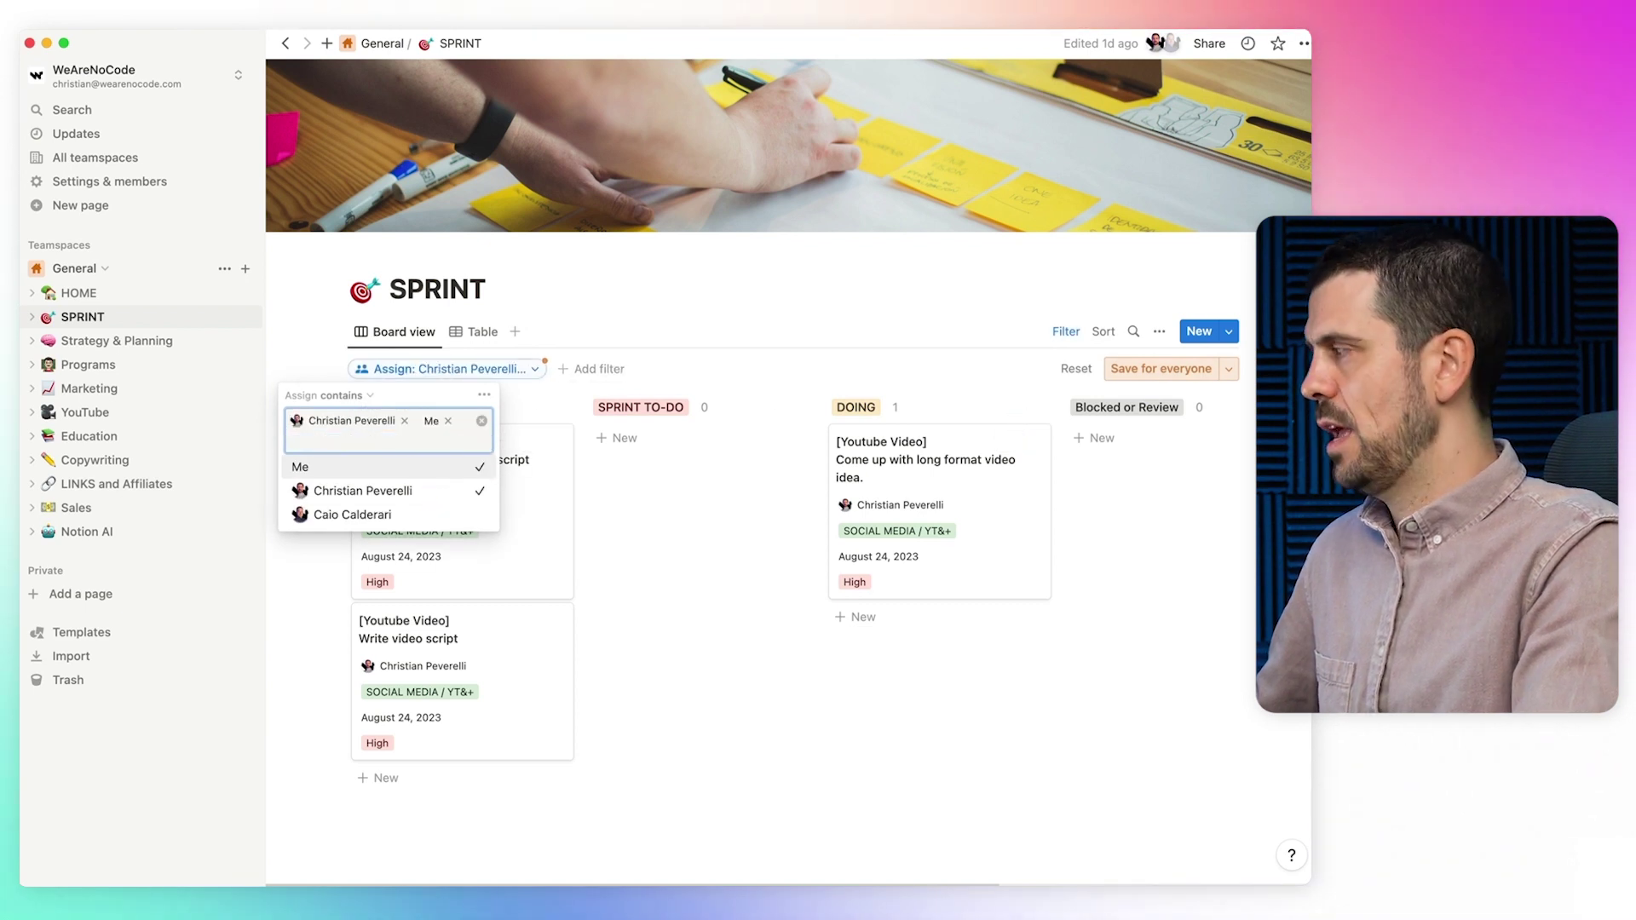
click(682, 567)
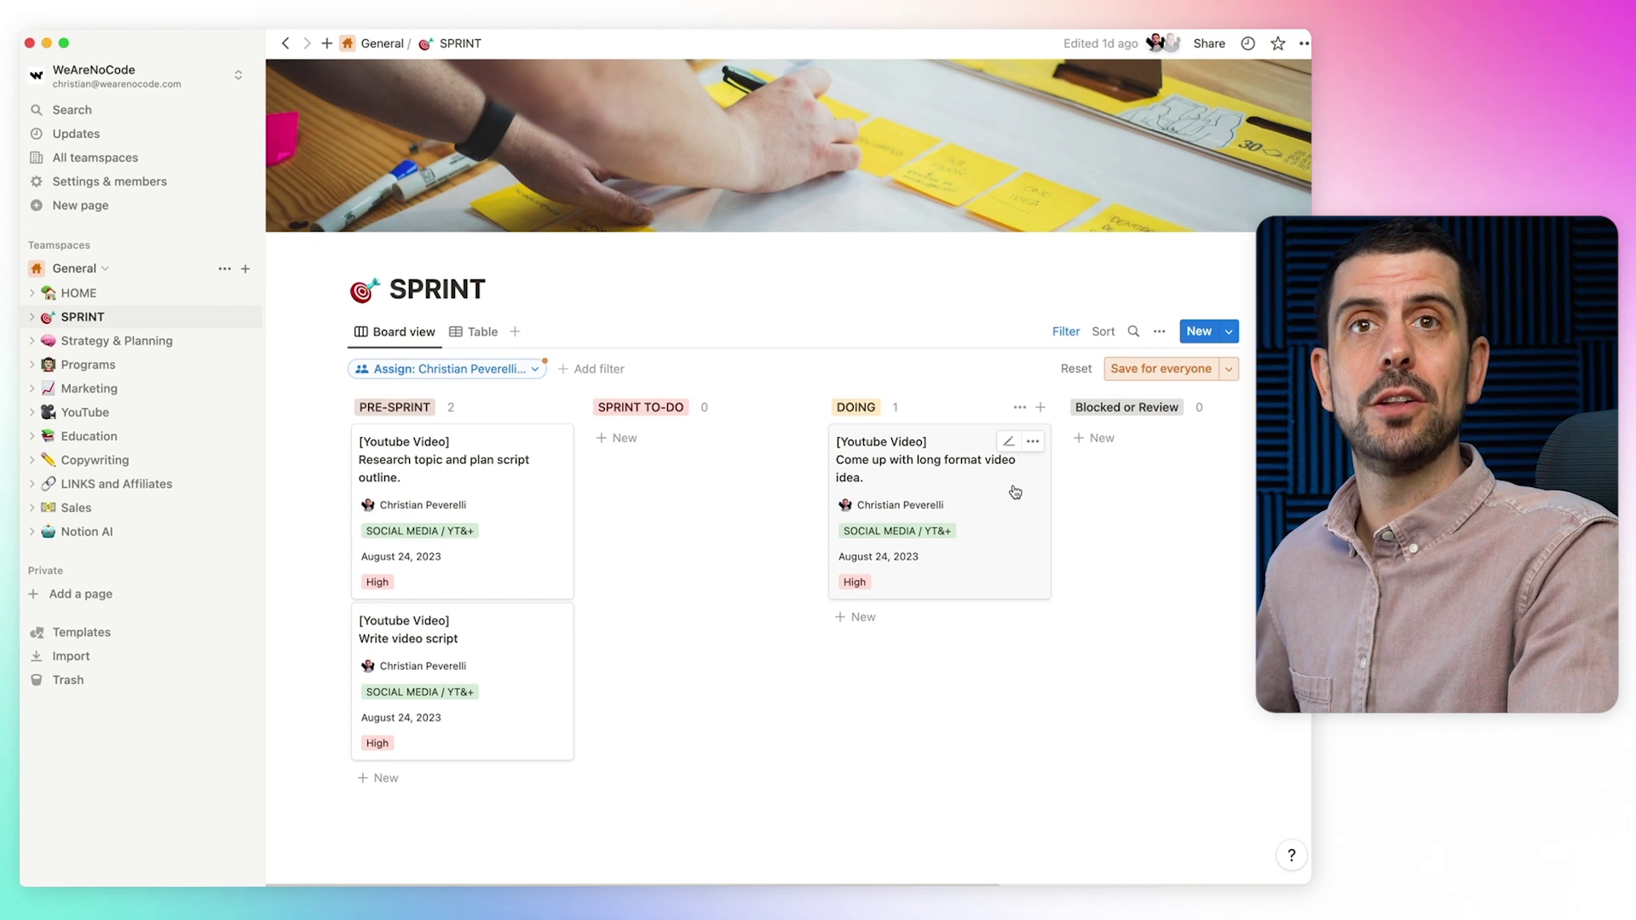
Move the "Come up with long format video idea." card from DOING back to the start of PRE-SPRINT
drag(1015, 492, 460, 427)
scroll(761, 581, down, 3)
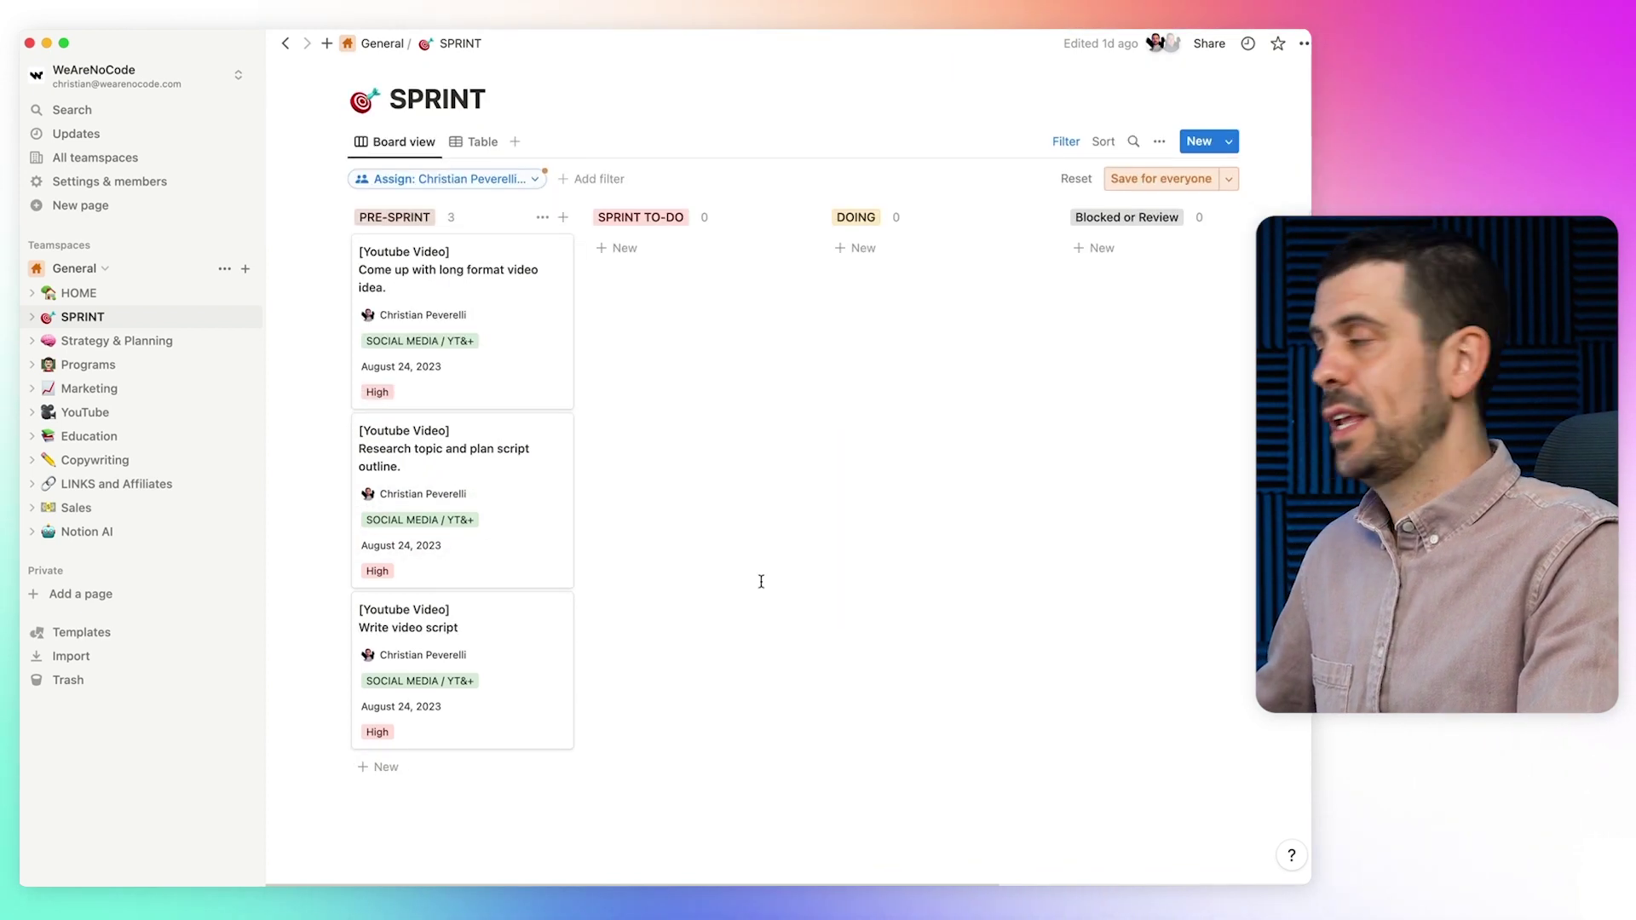
scroll(761, 581, down, 1)
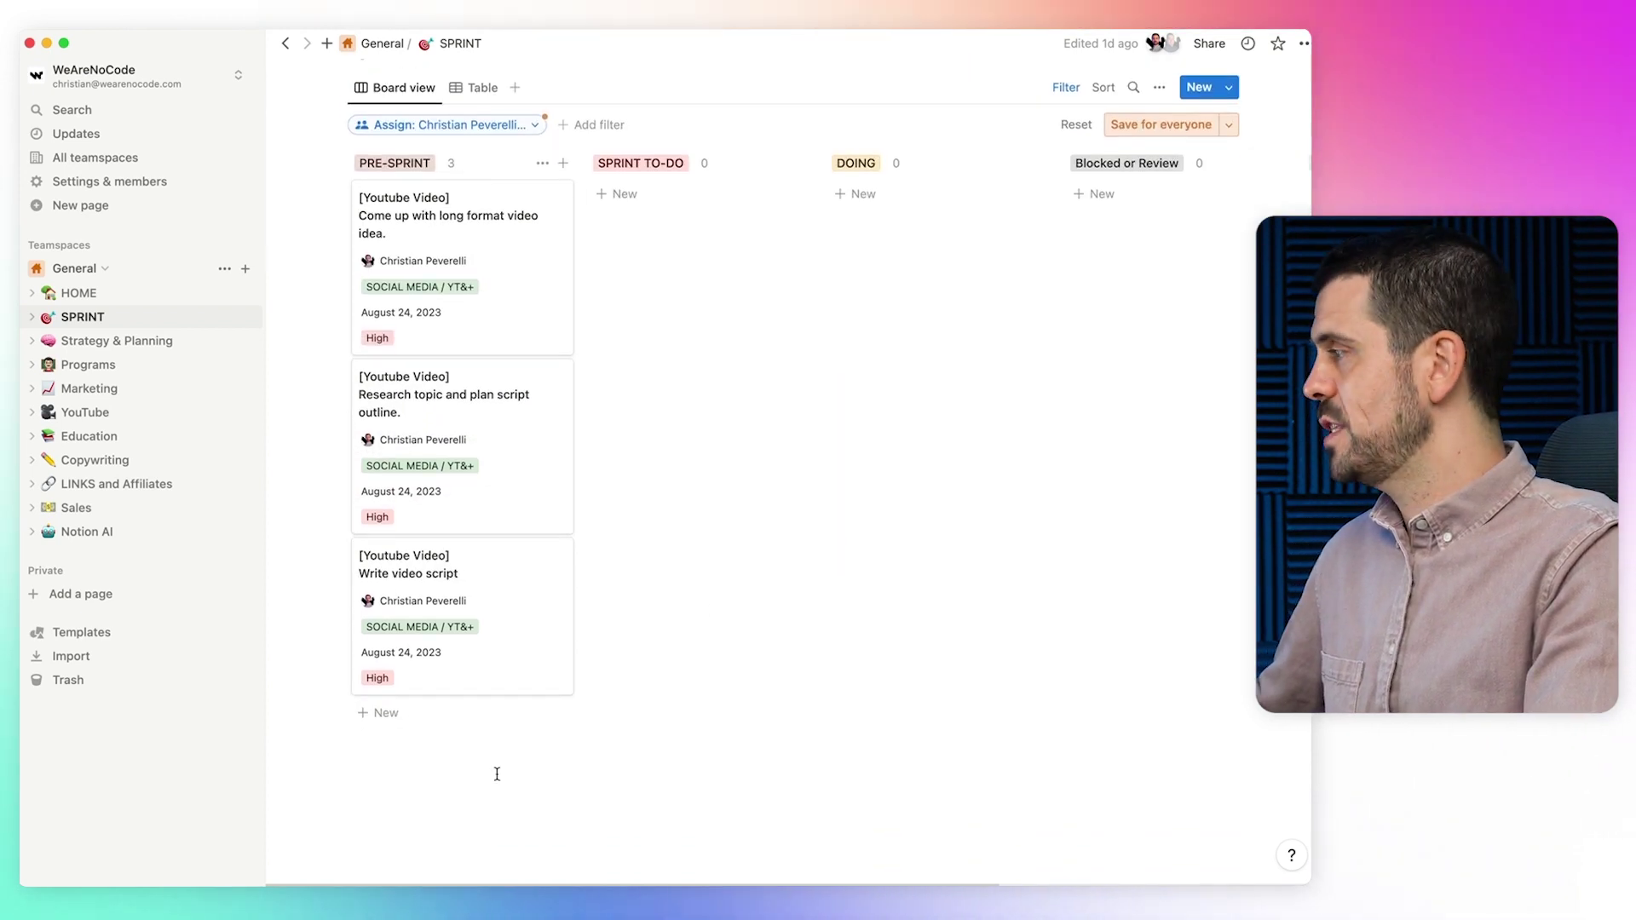
Add a PRE-SPRINT card named "[No-Code Course]" with "put together an outline for the course structure" on a second line
click(362, 716)
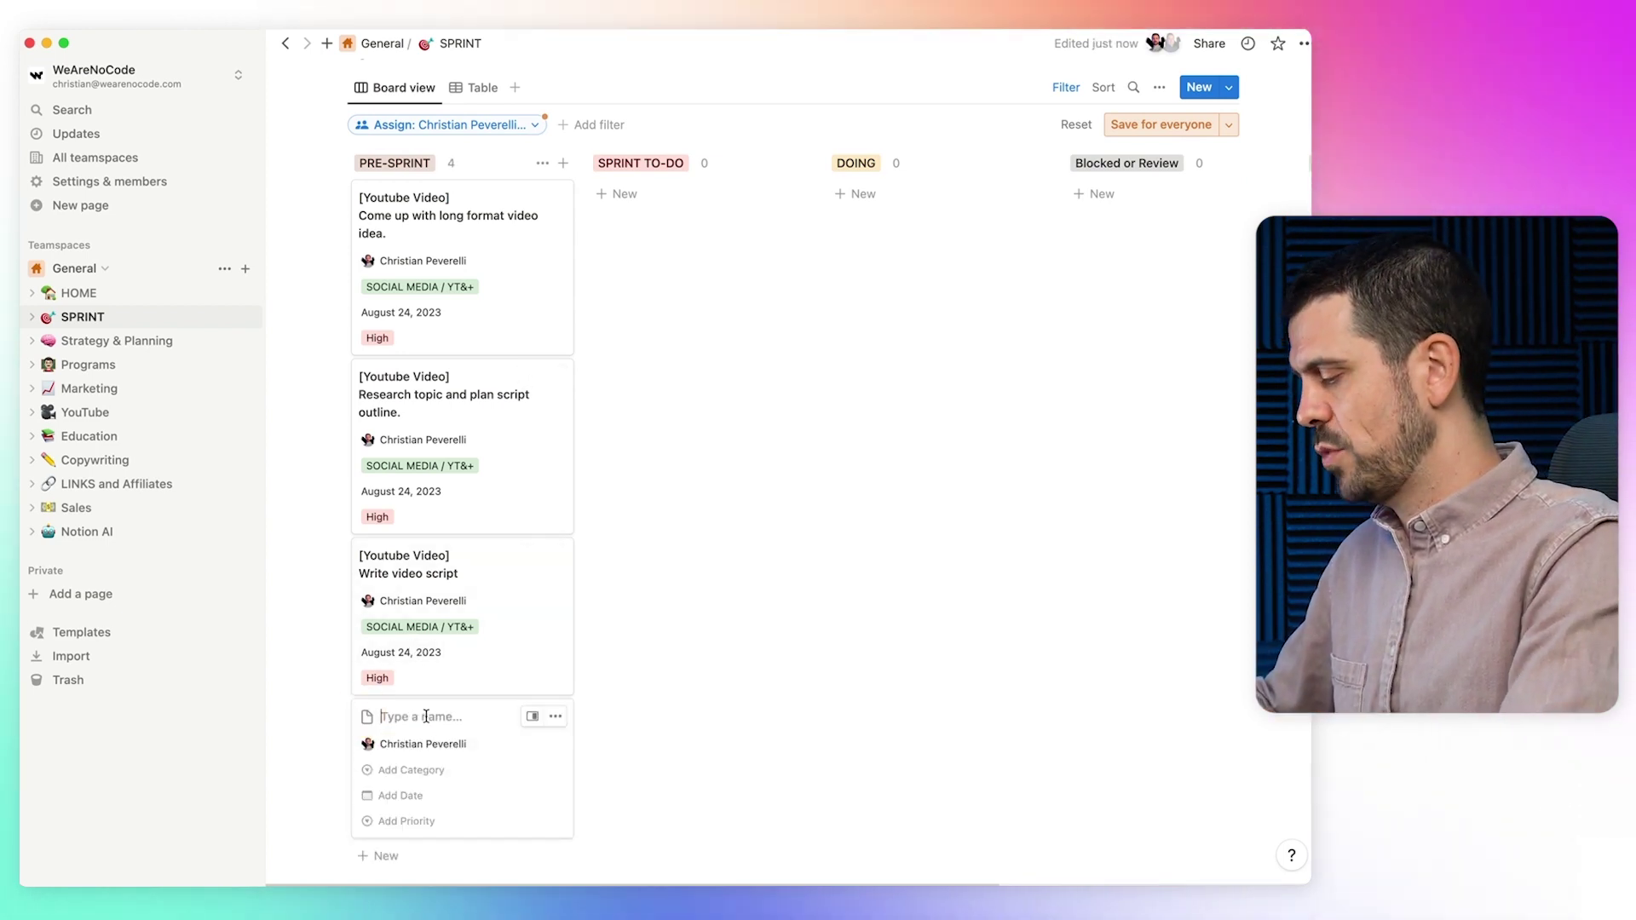
text([No-Code Cour)
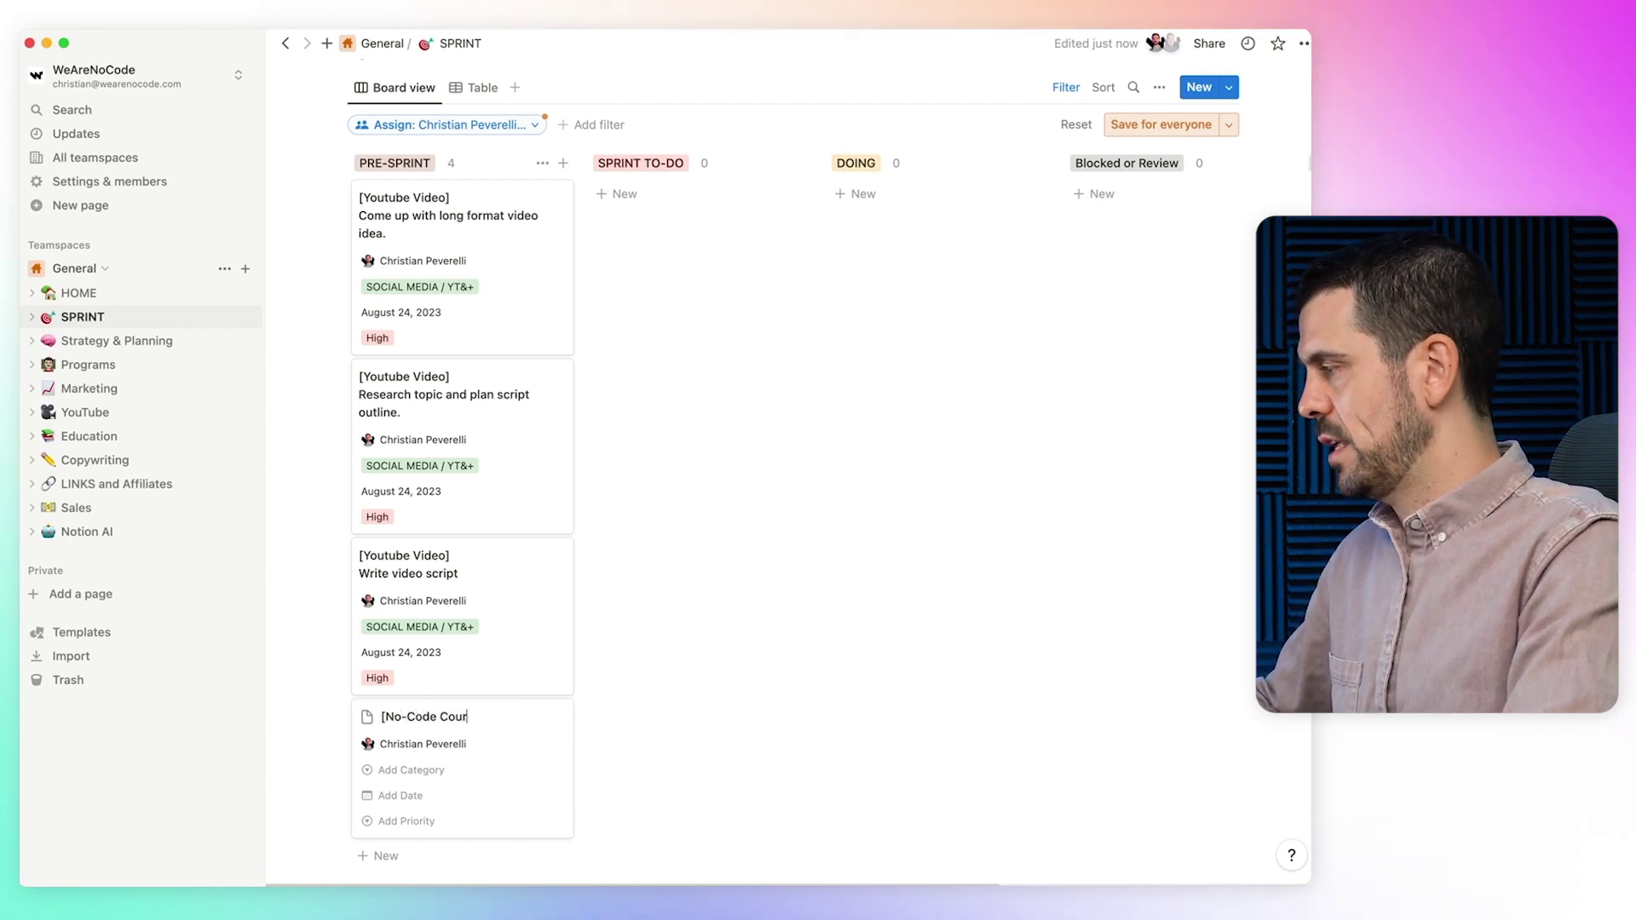
text(se])
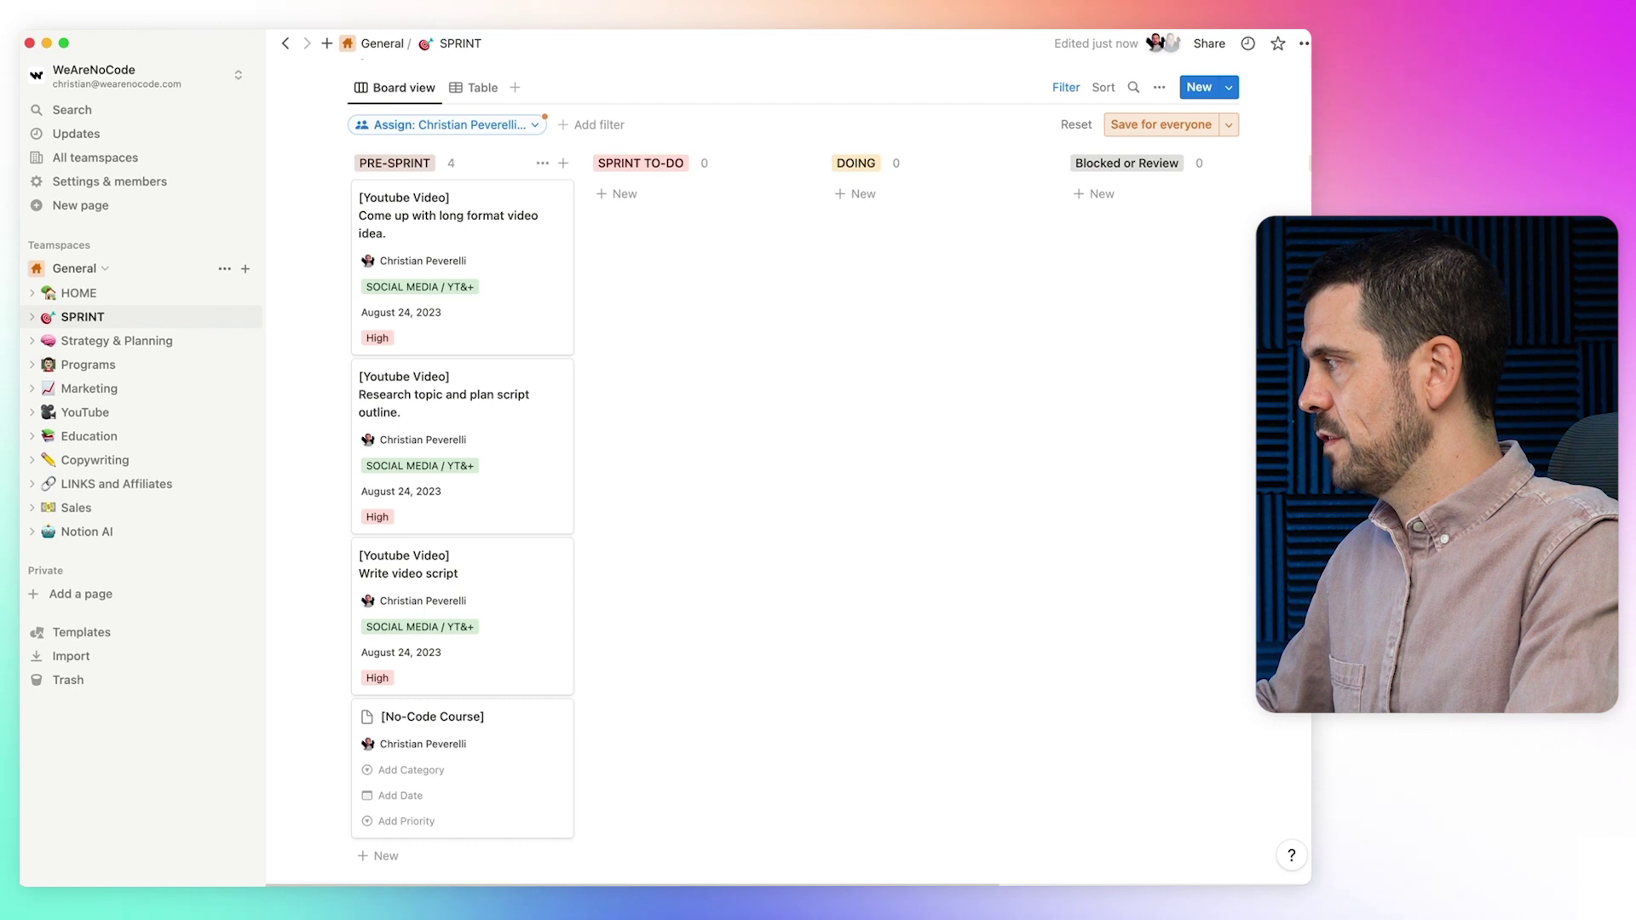
key(shift+Return)
text(put together an o)
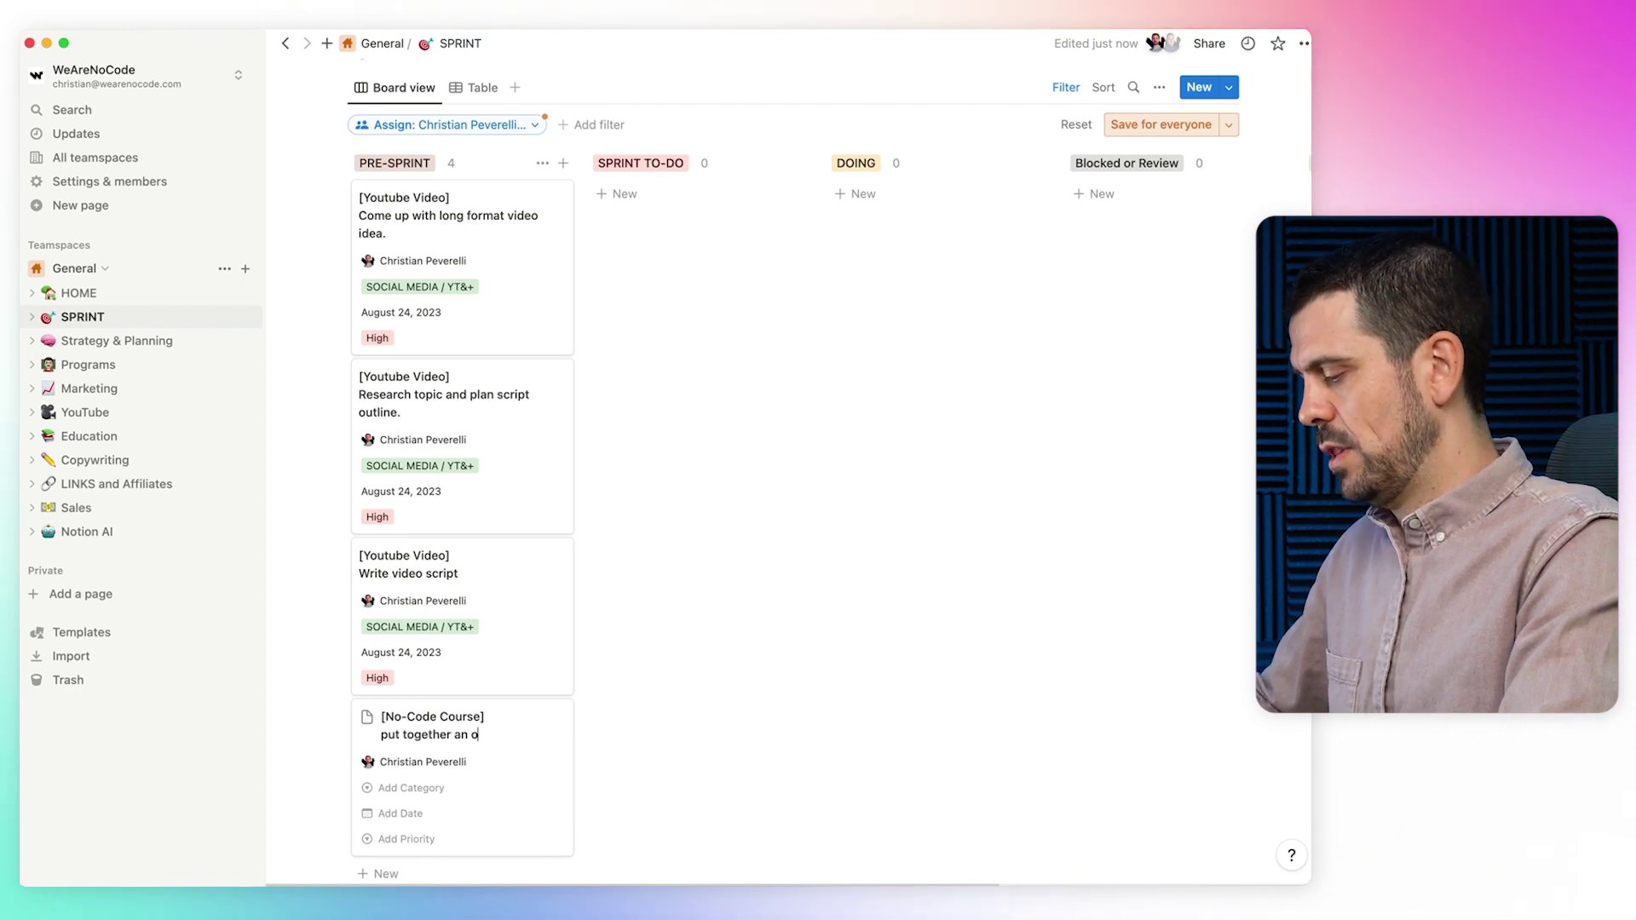
text(utline for the course st)
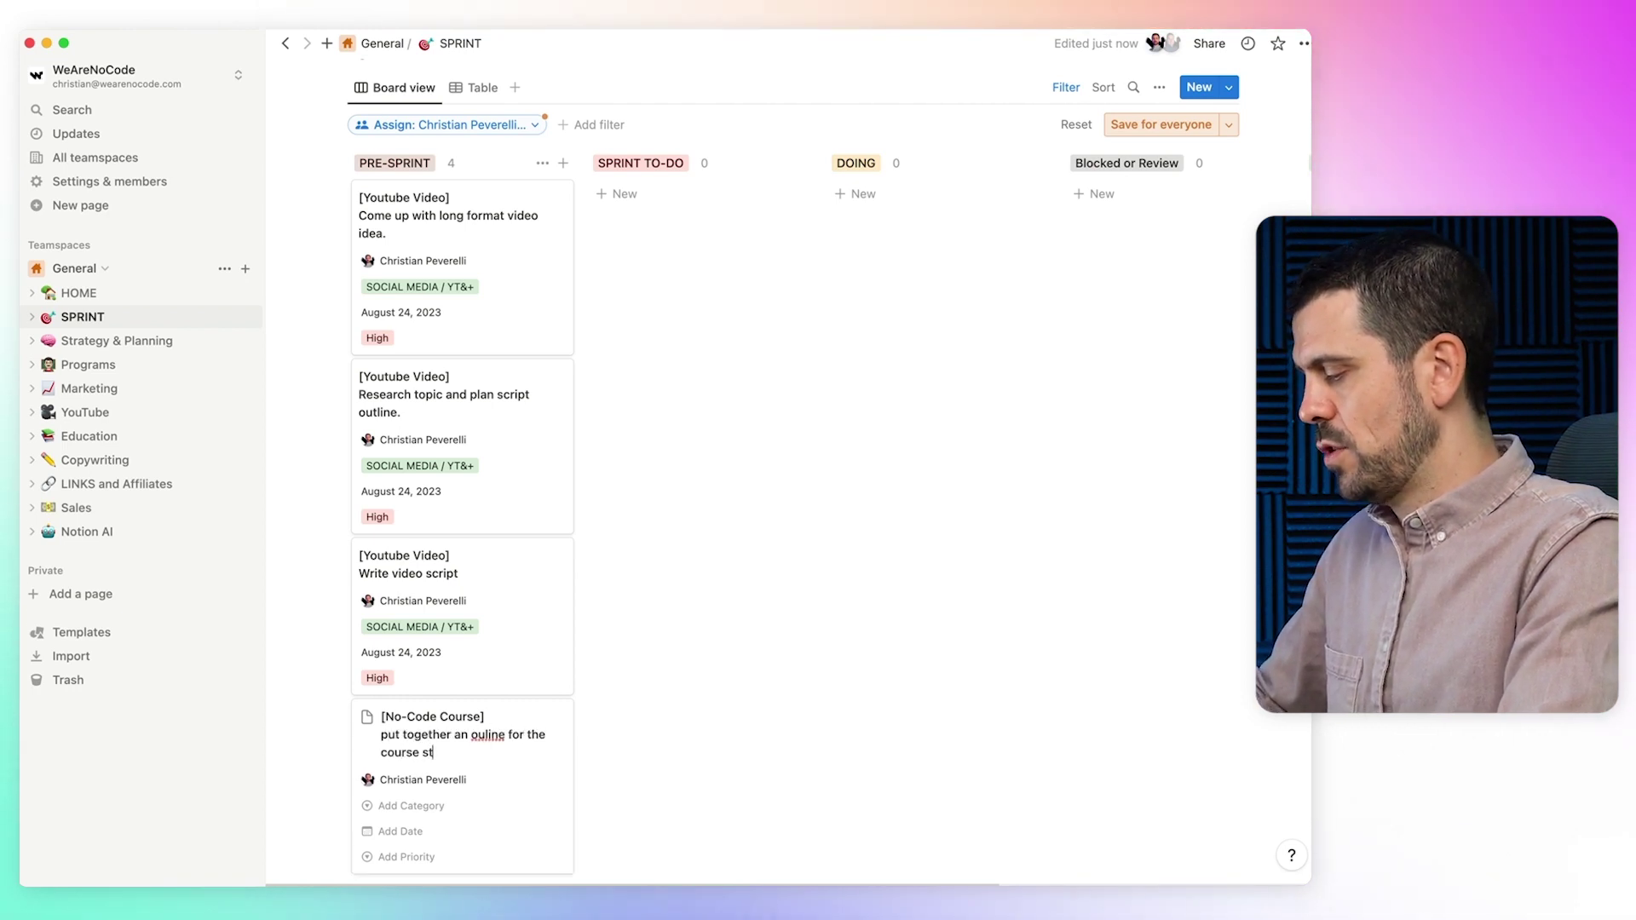
text(ructure)
key(Escape)
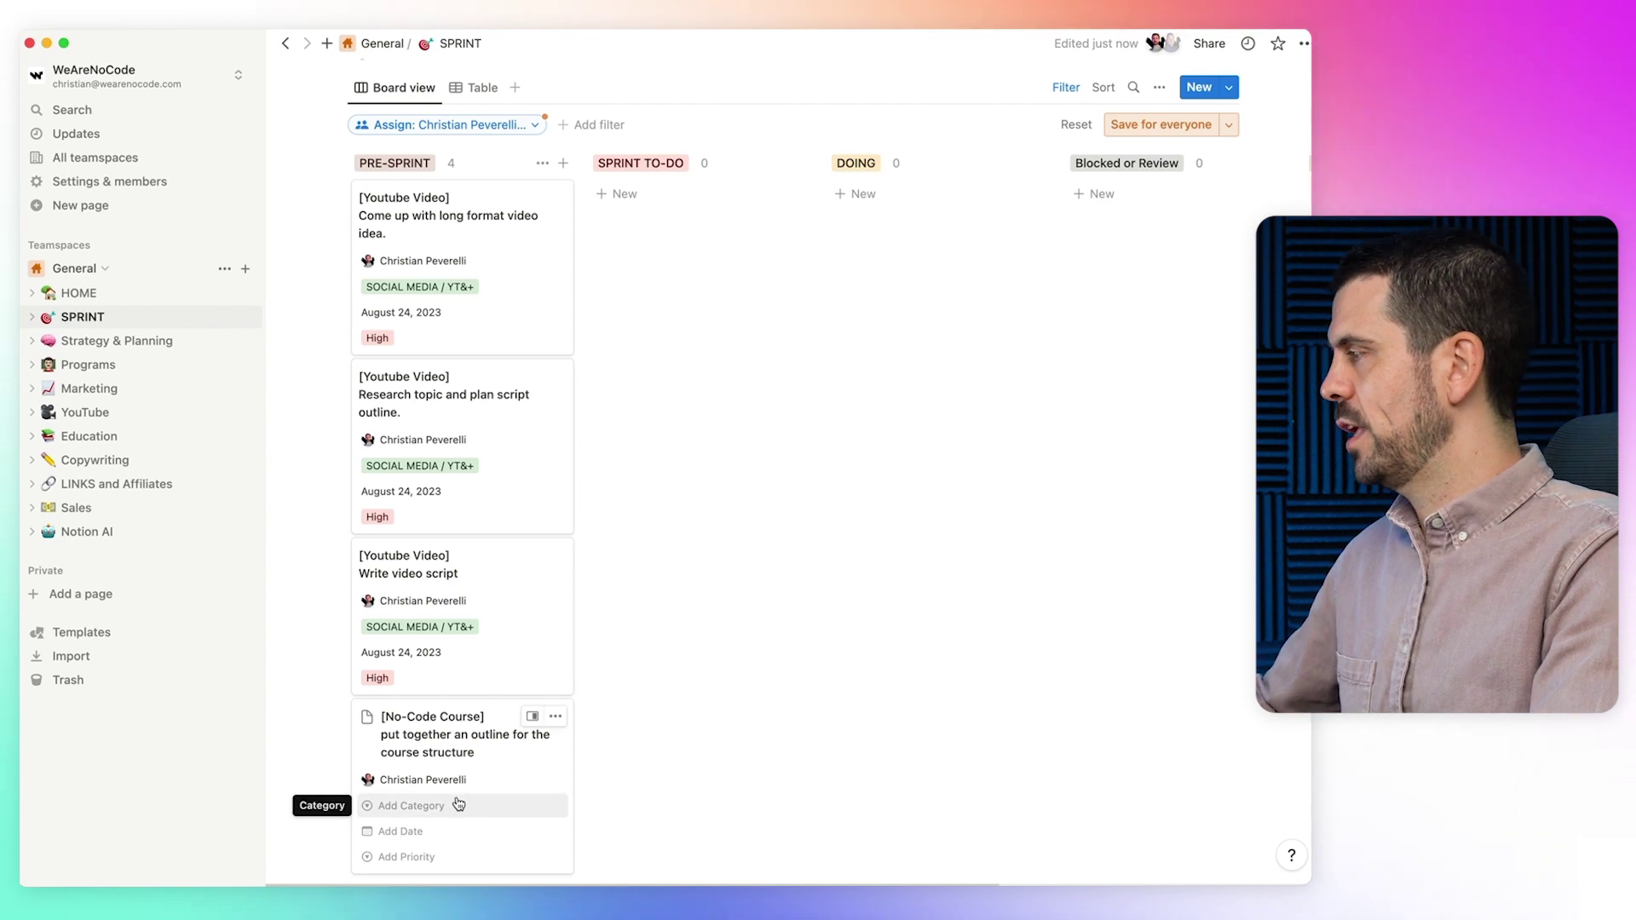
Set the No-Code Course card's Category to LEARNING/COURSES and its Date to August 25, 2023
click(459, 803)
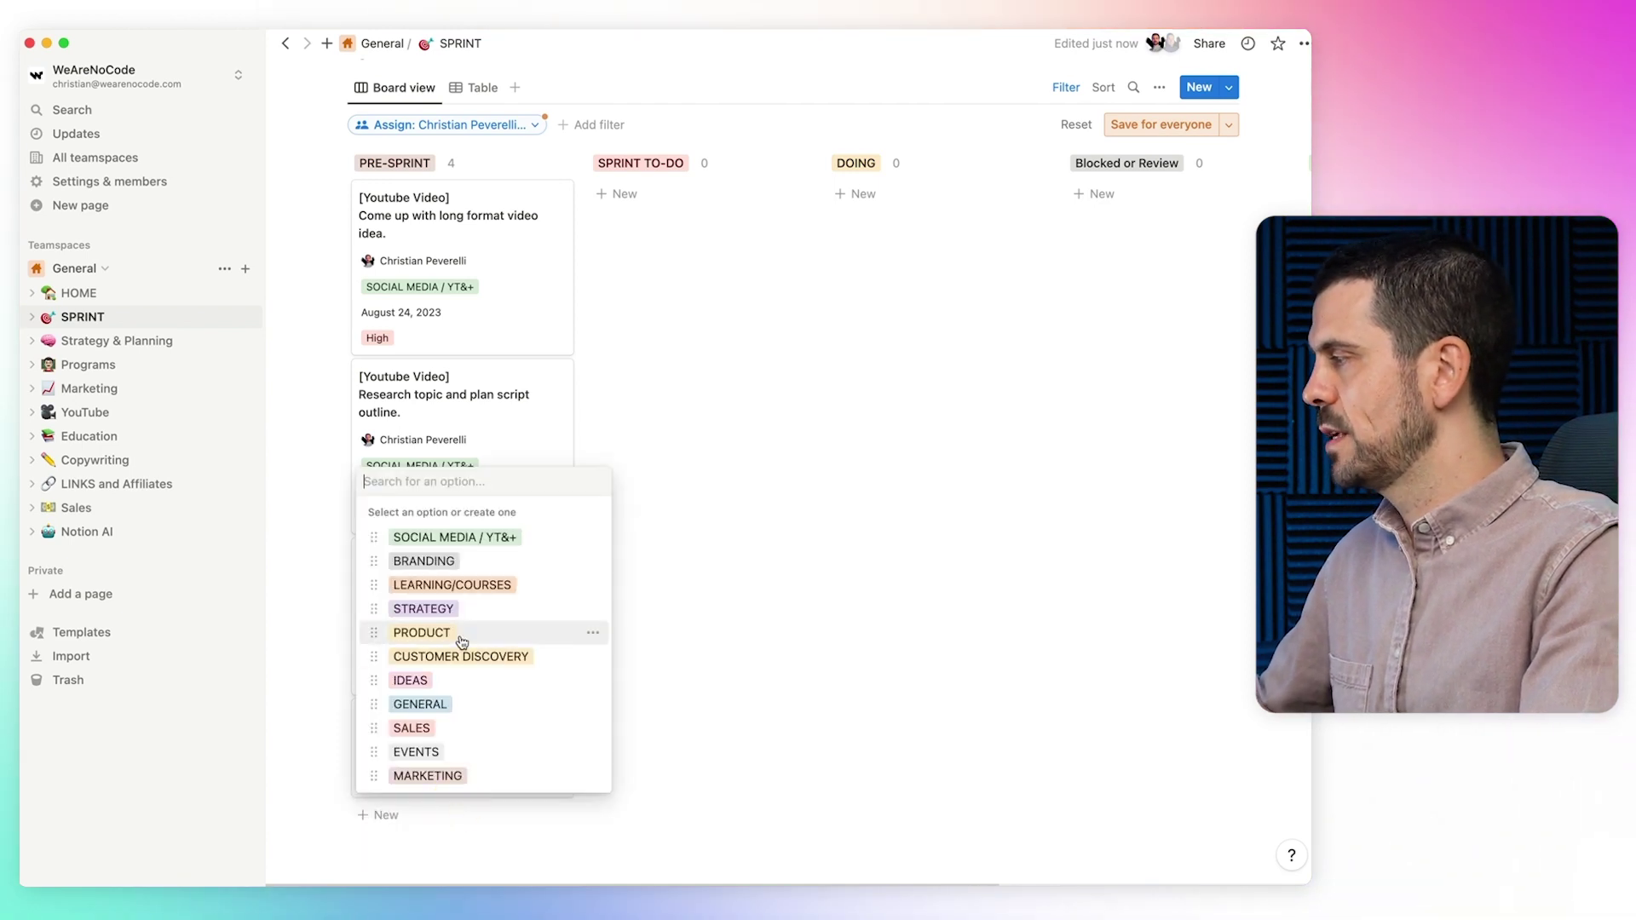
click(491, 588)
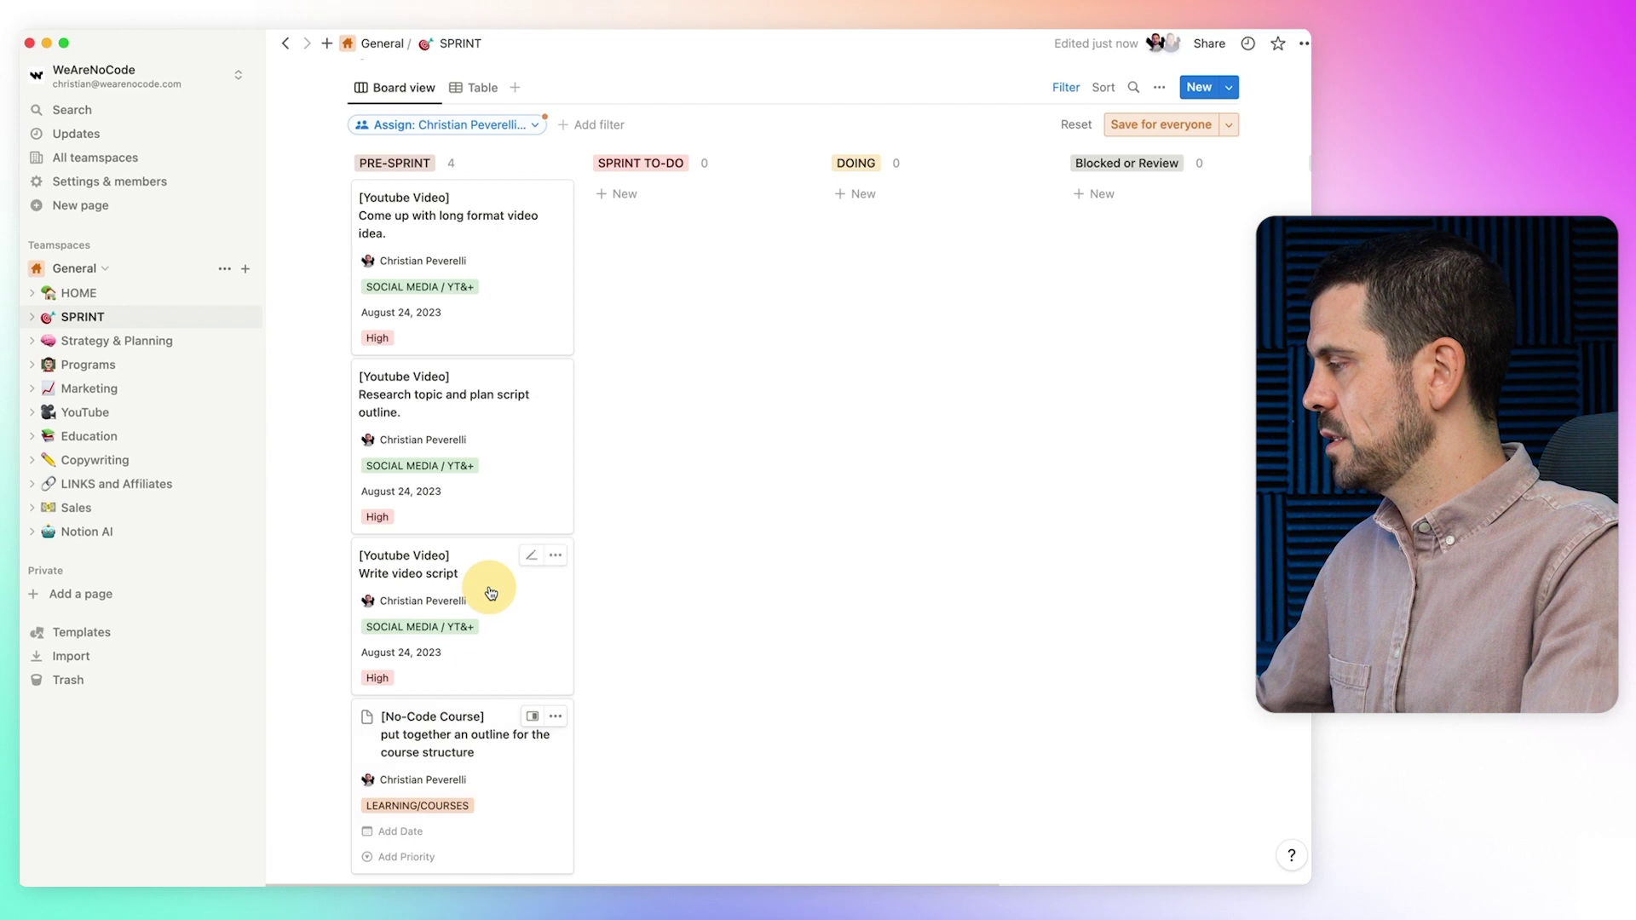
click(396, 834)
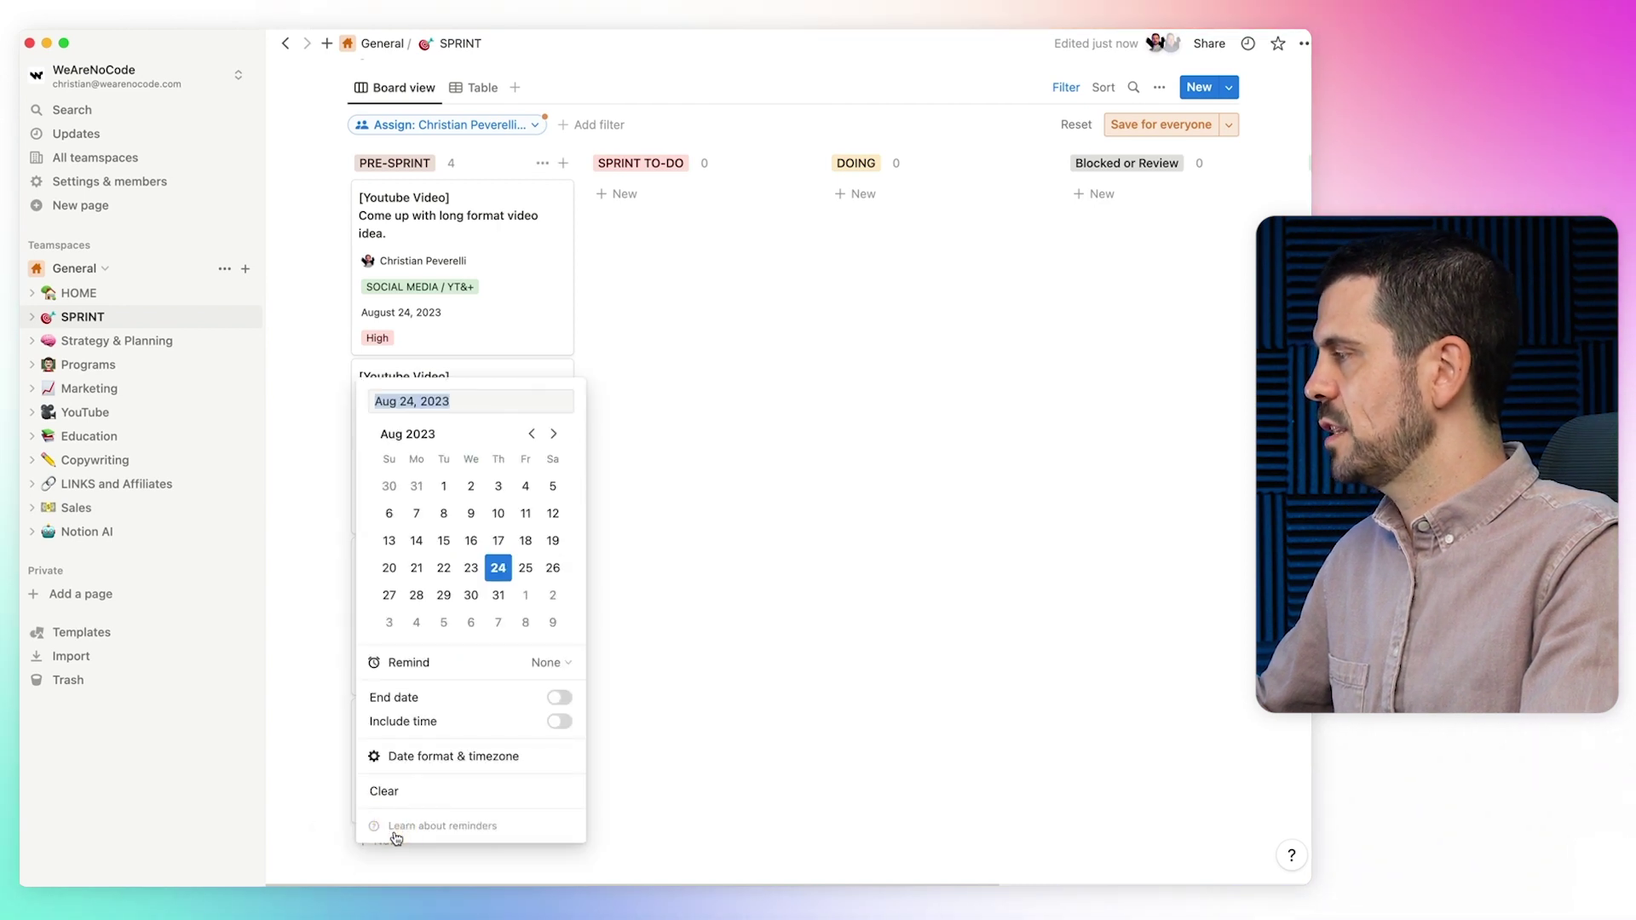
click(528, 578)
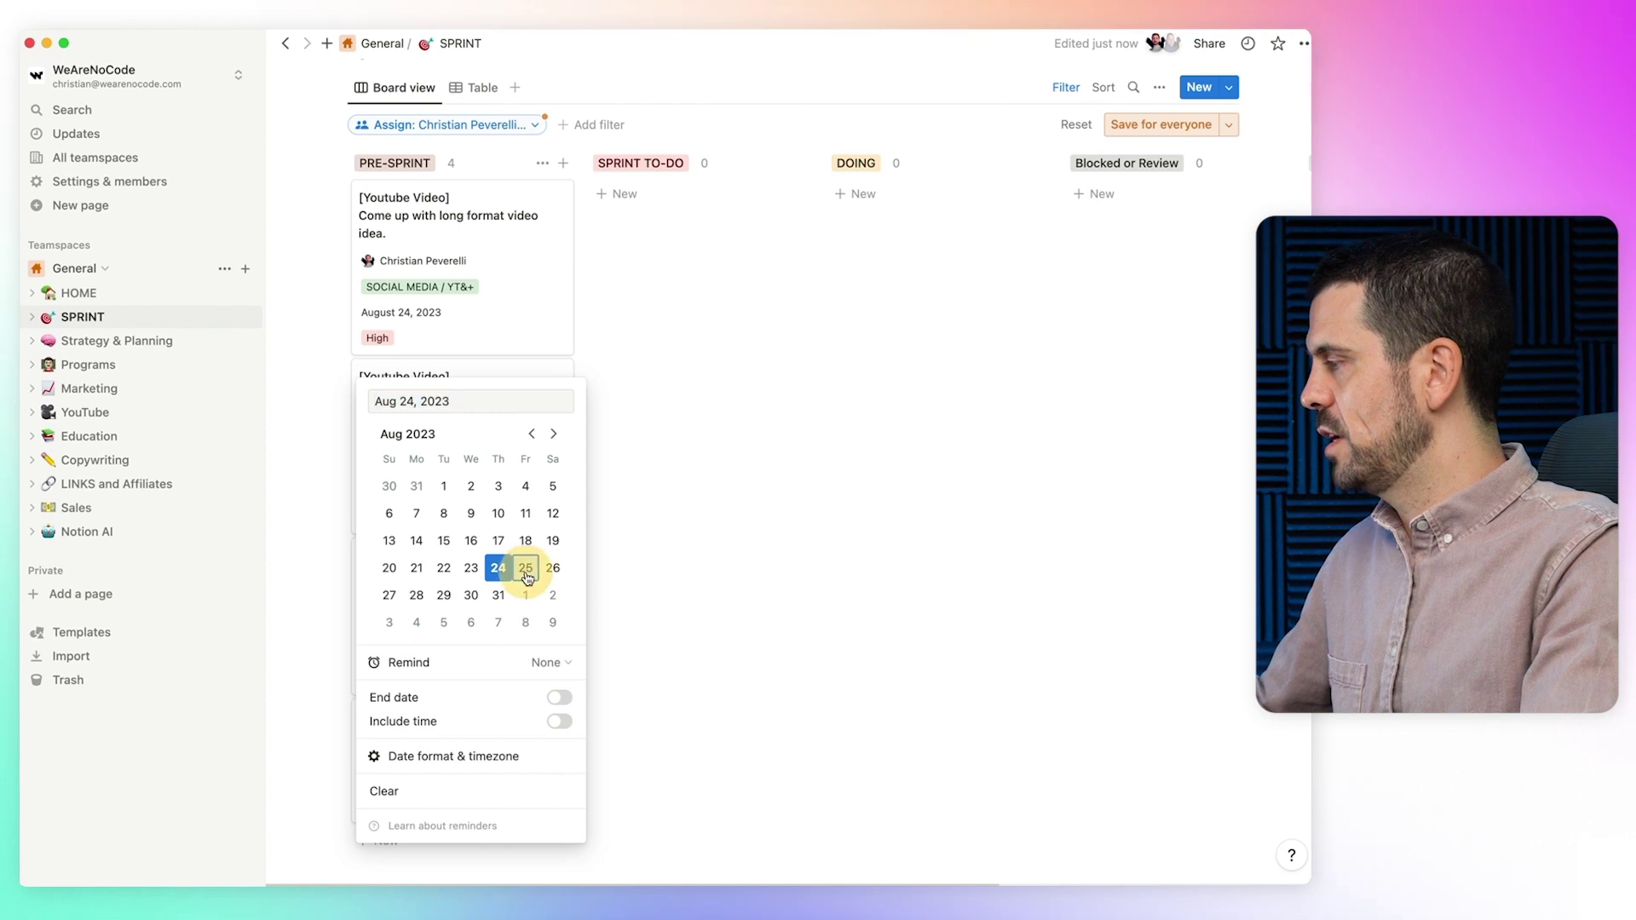
click(625, 640)
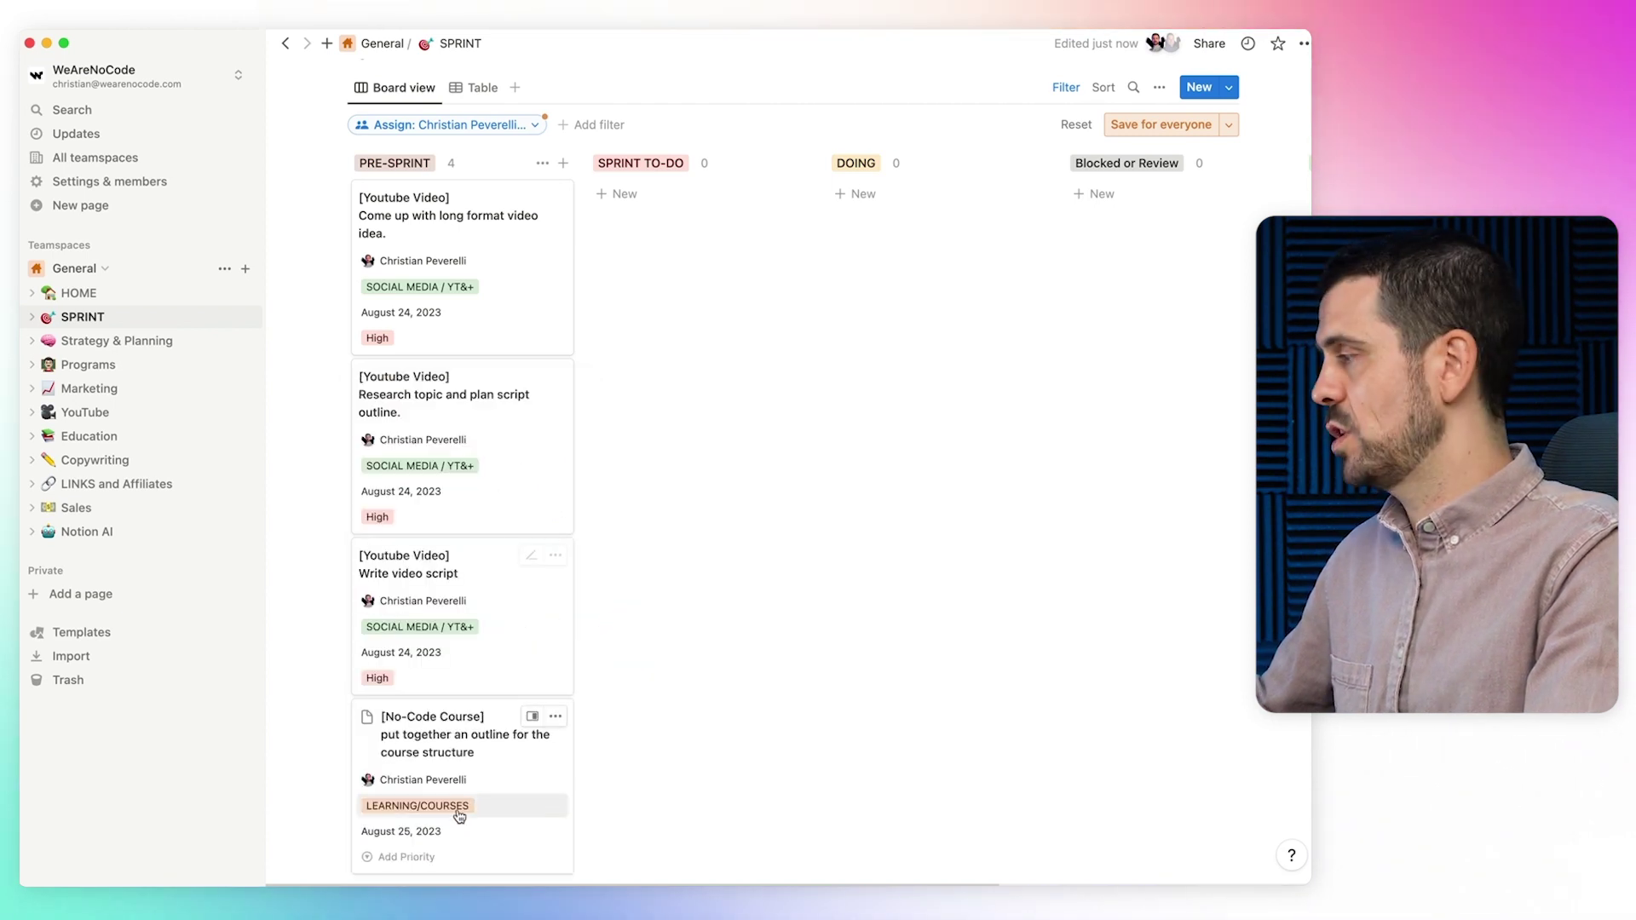
Set the No-Code Course card's Priority to High
scroll(460, 818, down, 3)
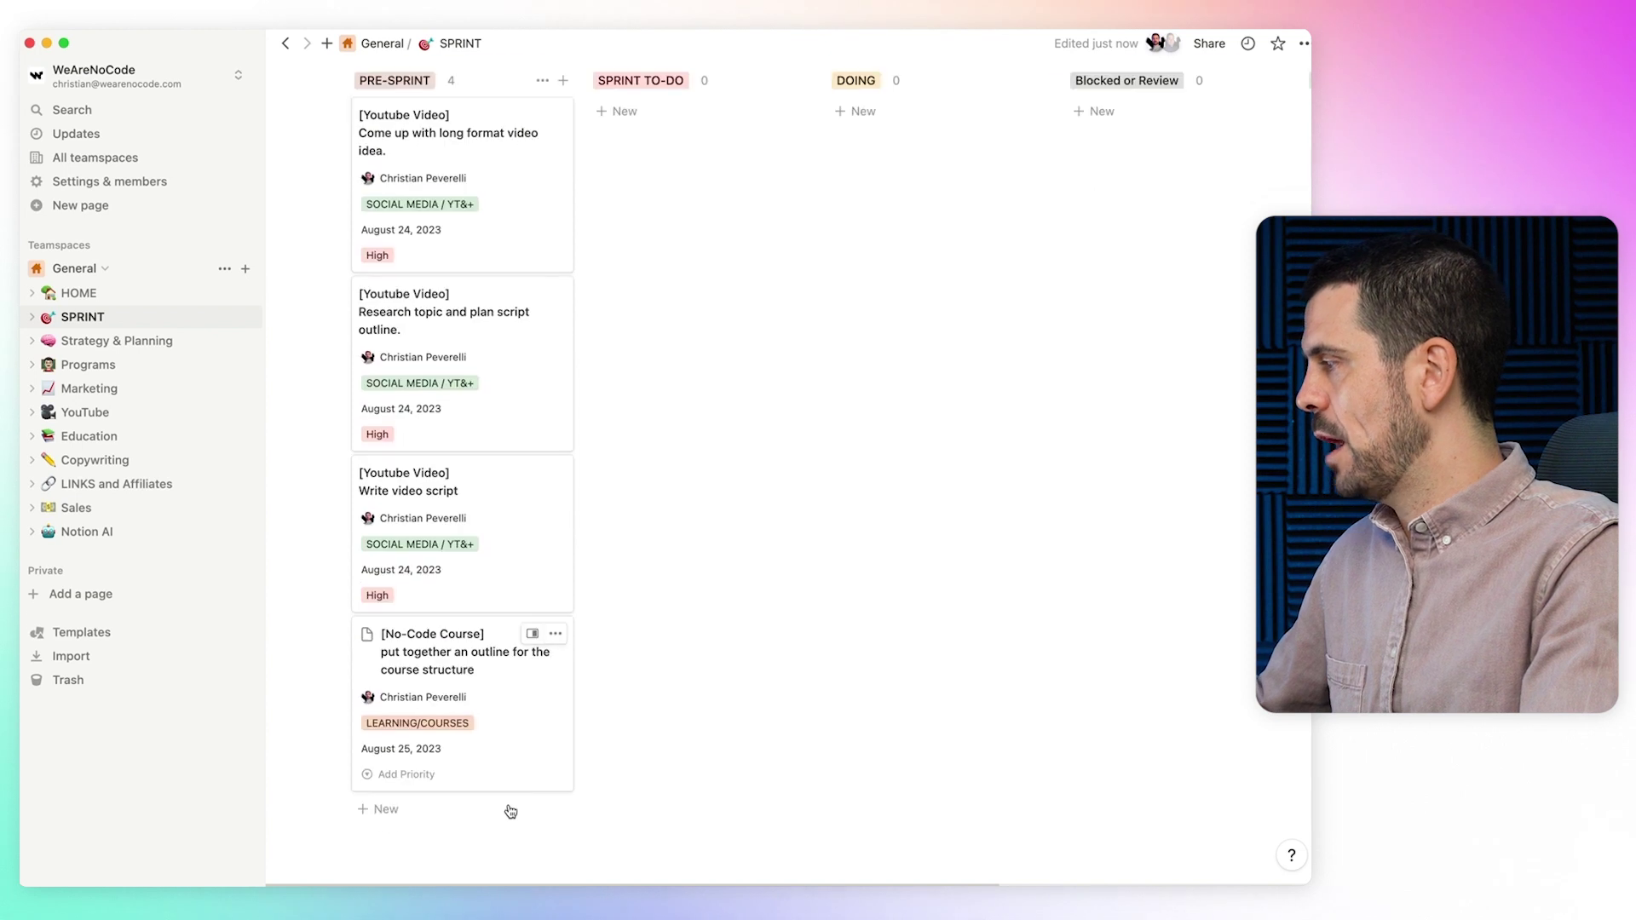
click(423, 760)
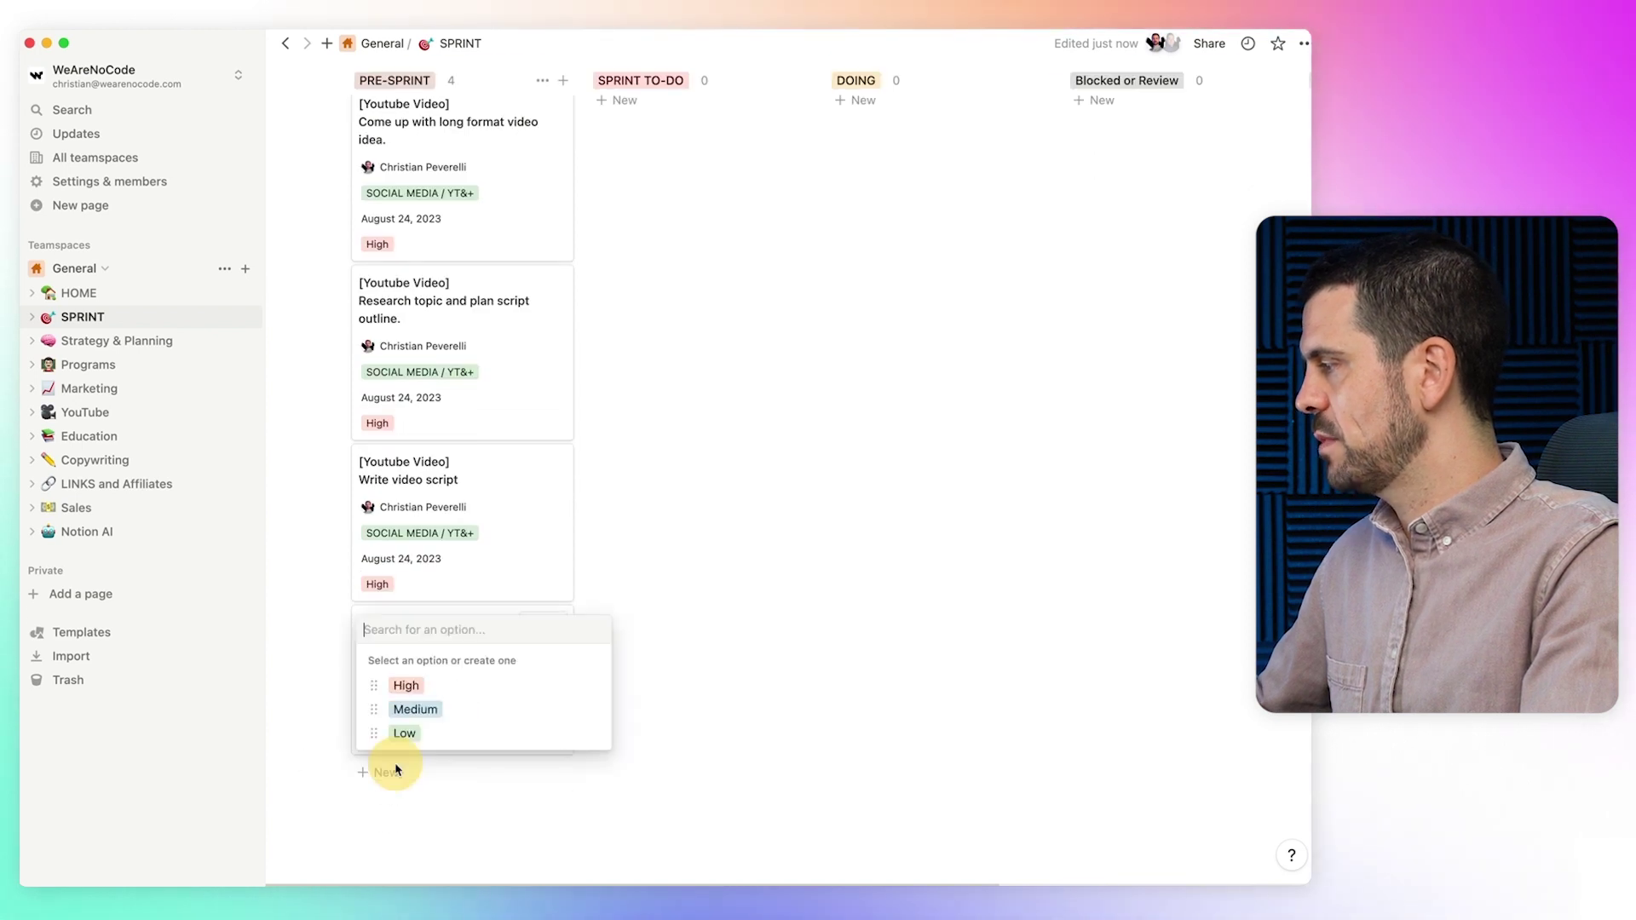
click(406, 685)
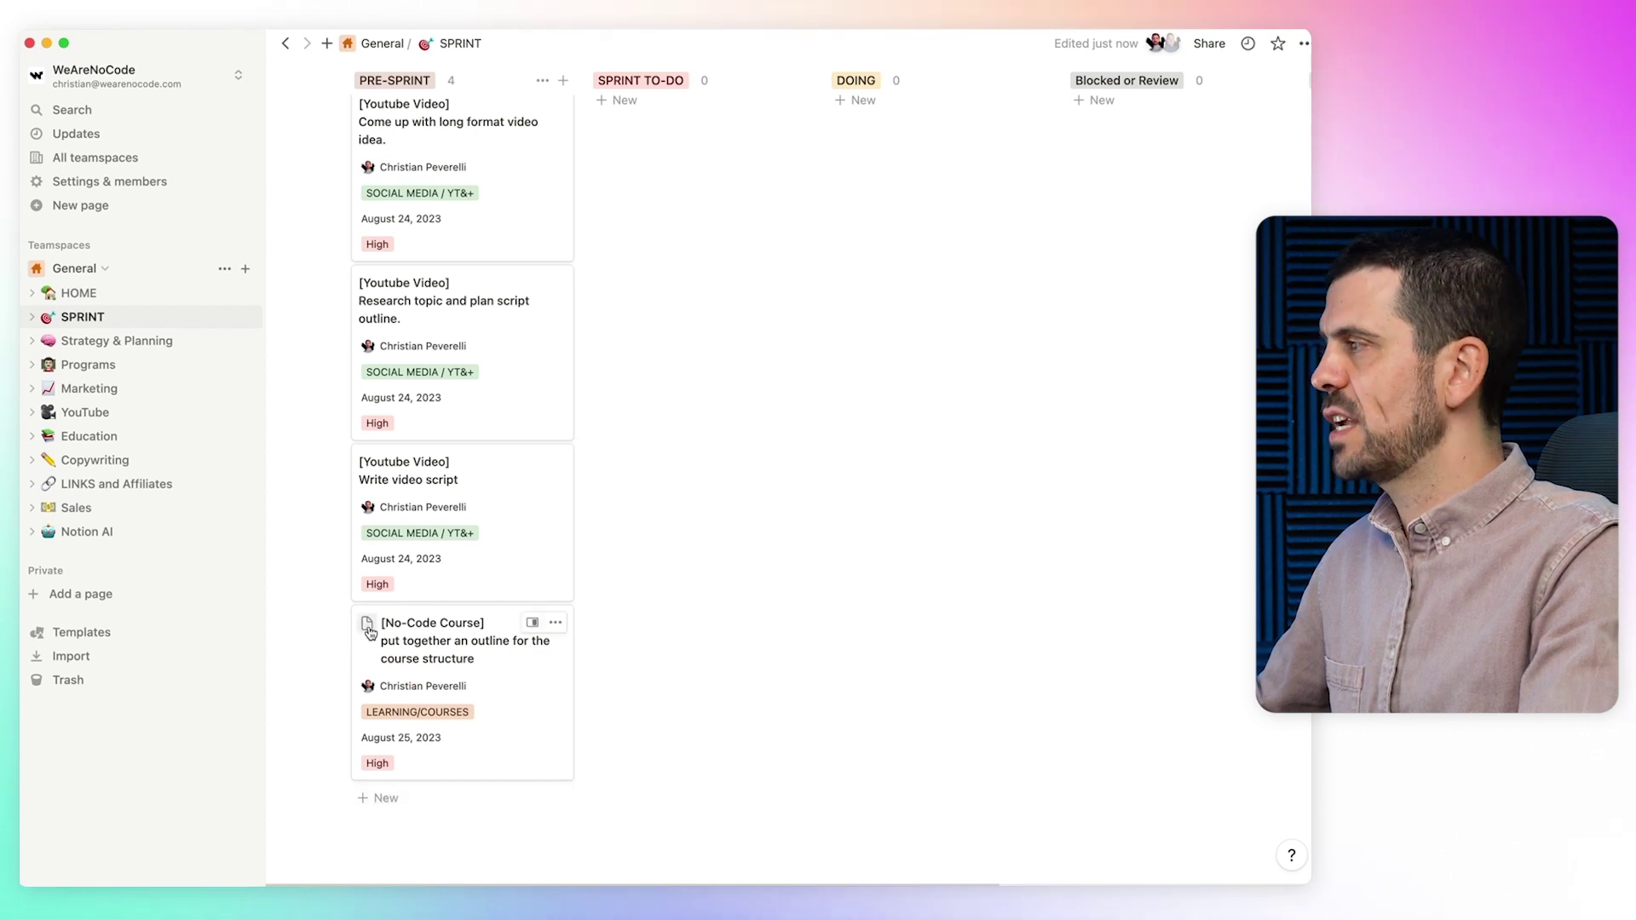
Open the No-Code Course card's page and look through the block types available for its body
click(533, 626)
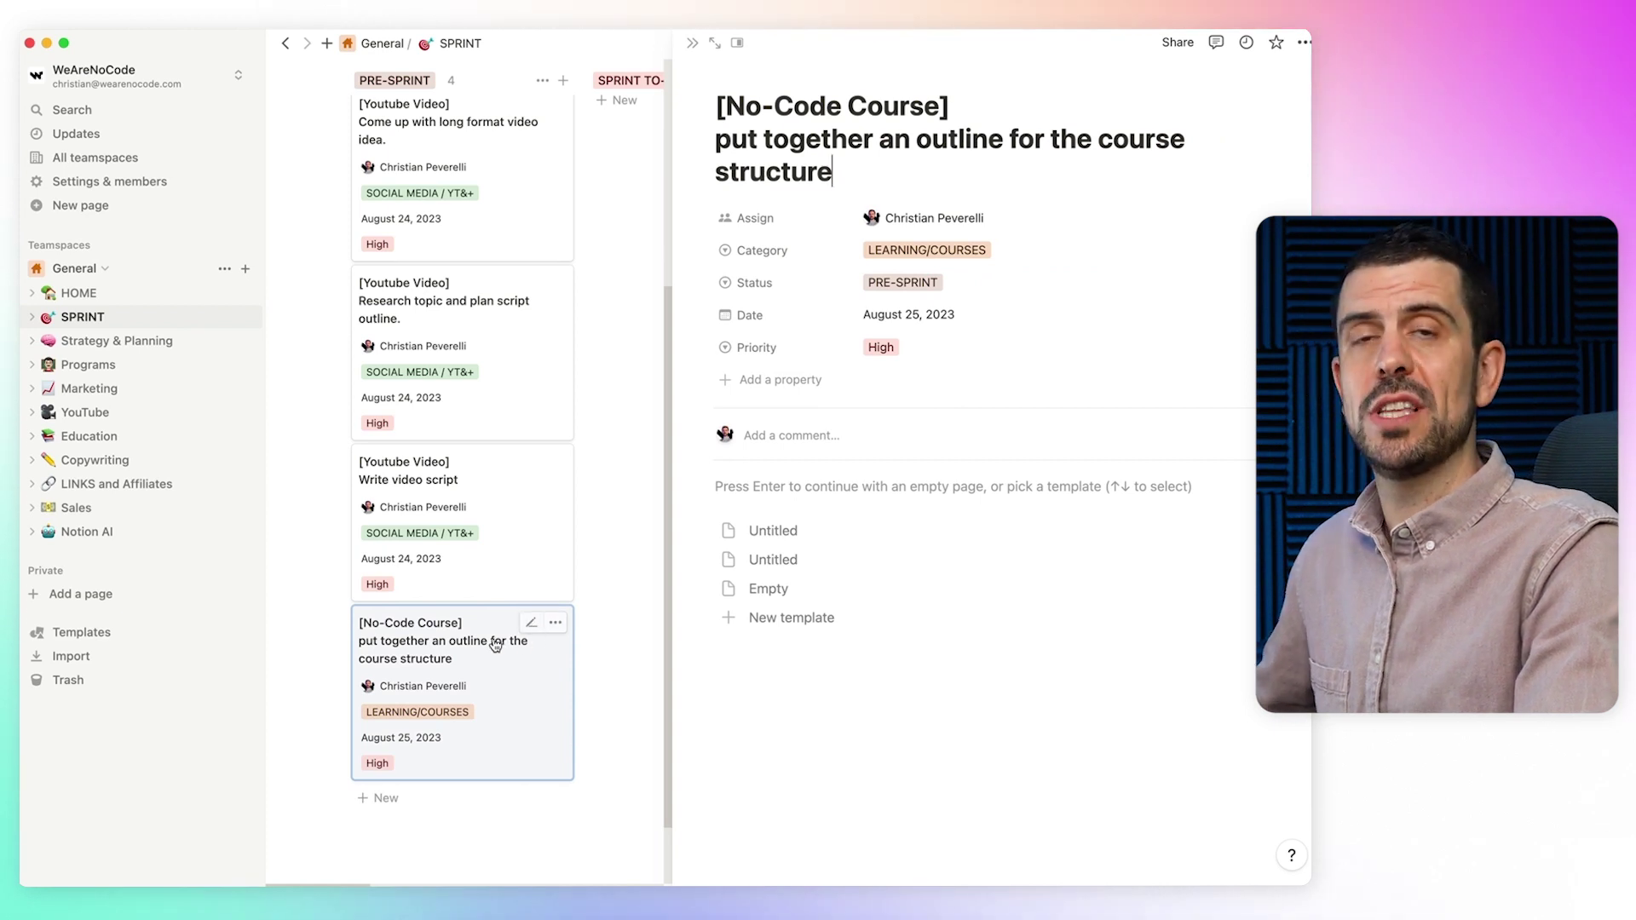
click(686, 491)
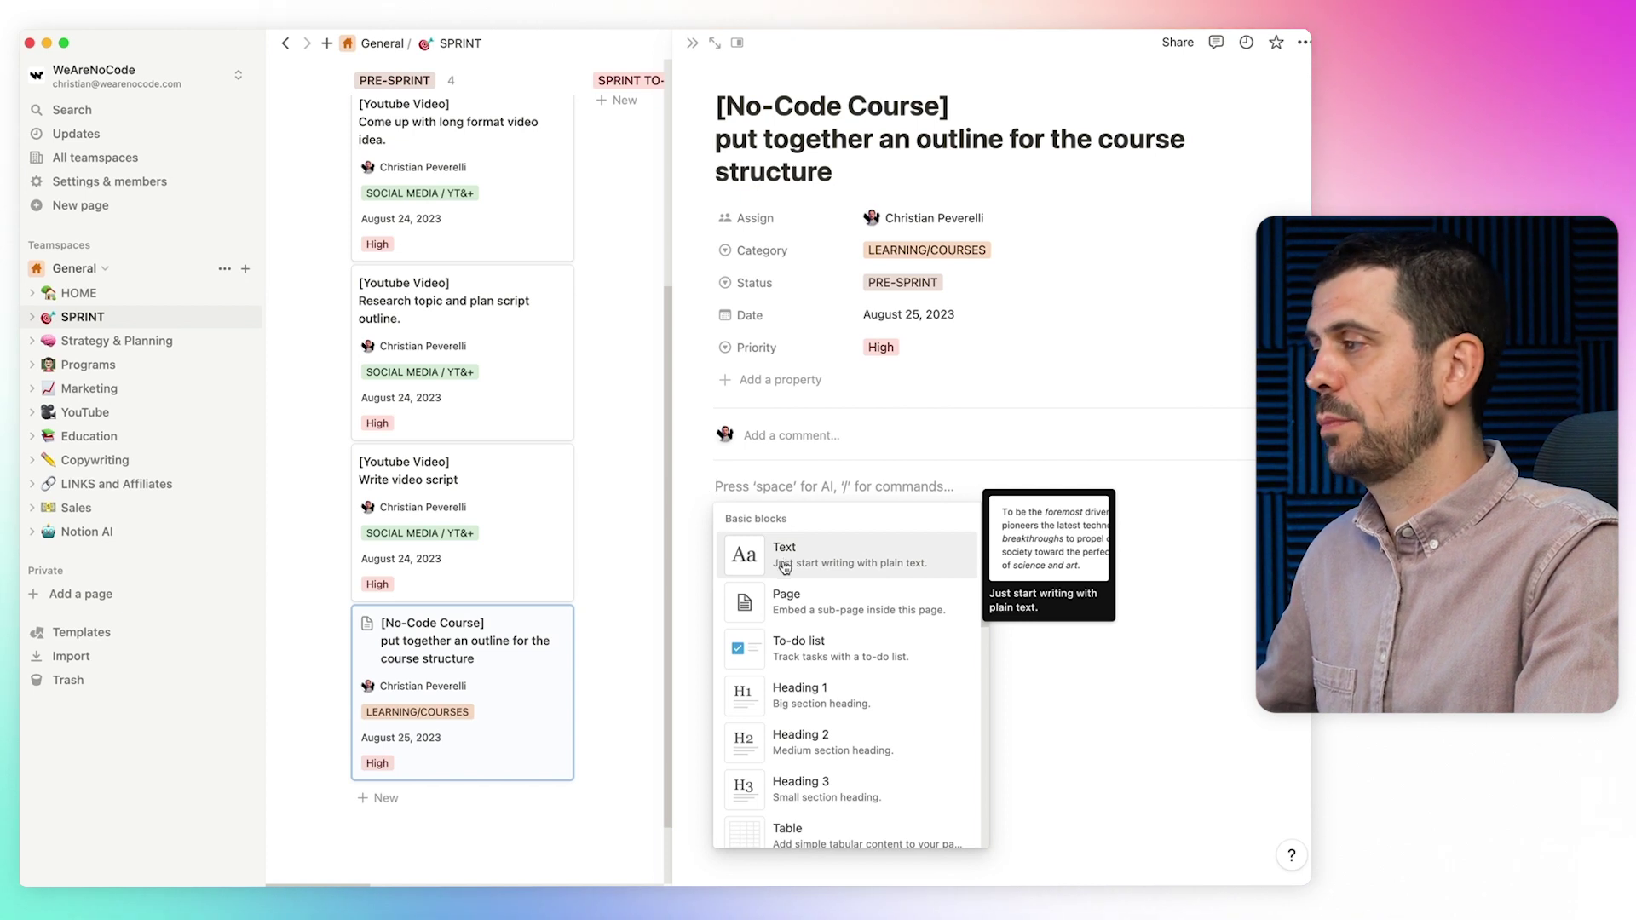
scroll(821, 619, down, 5)
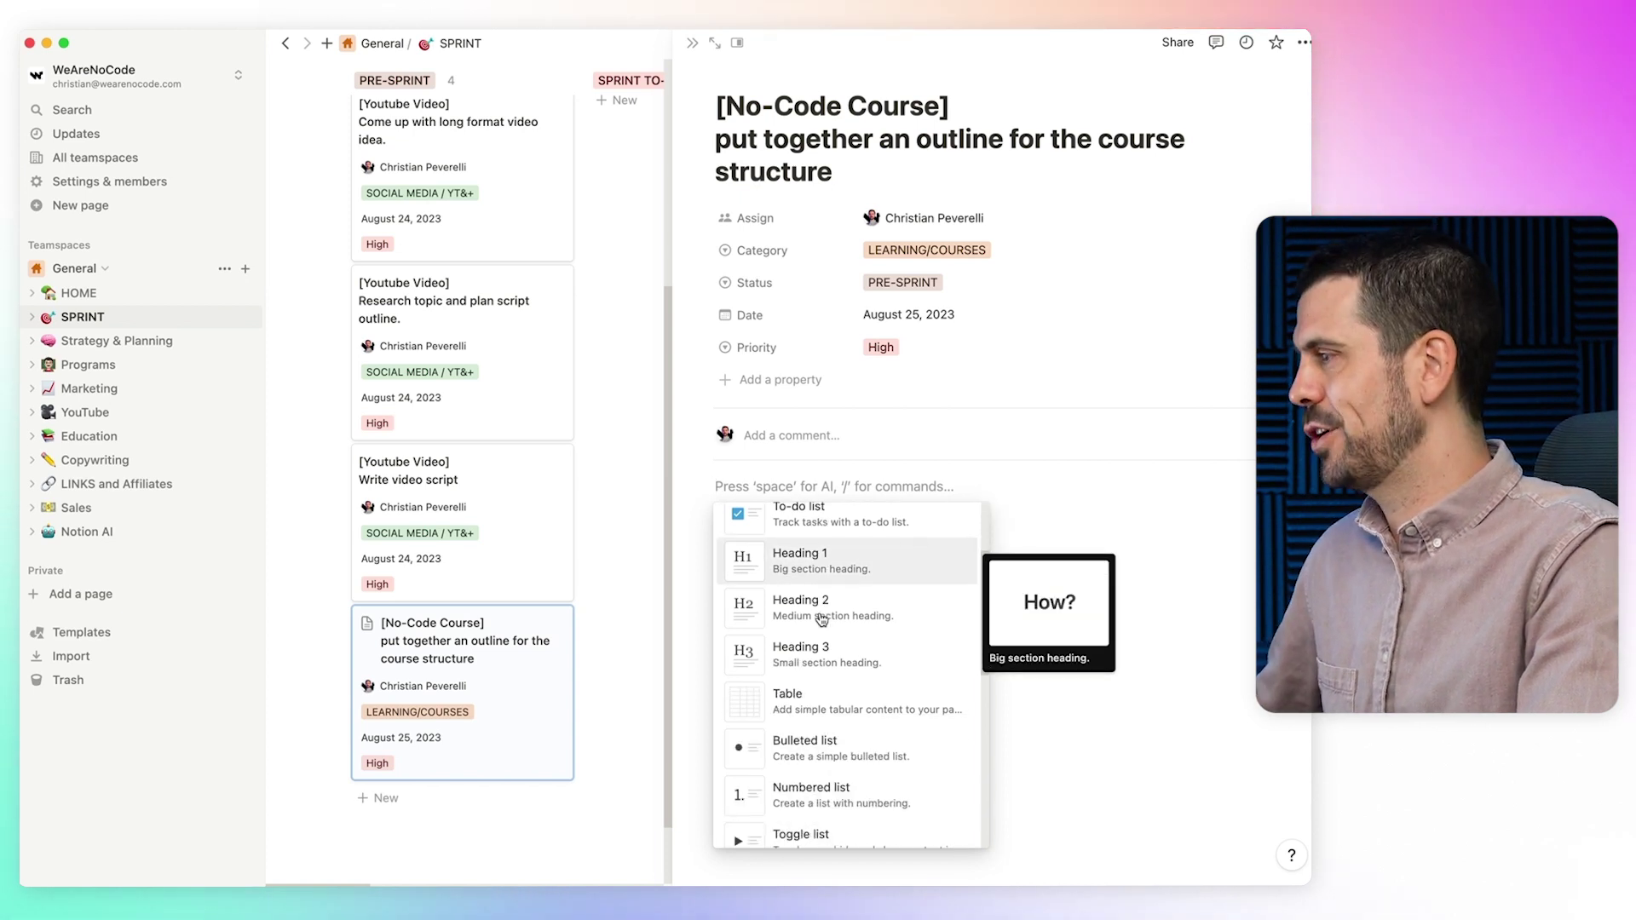